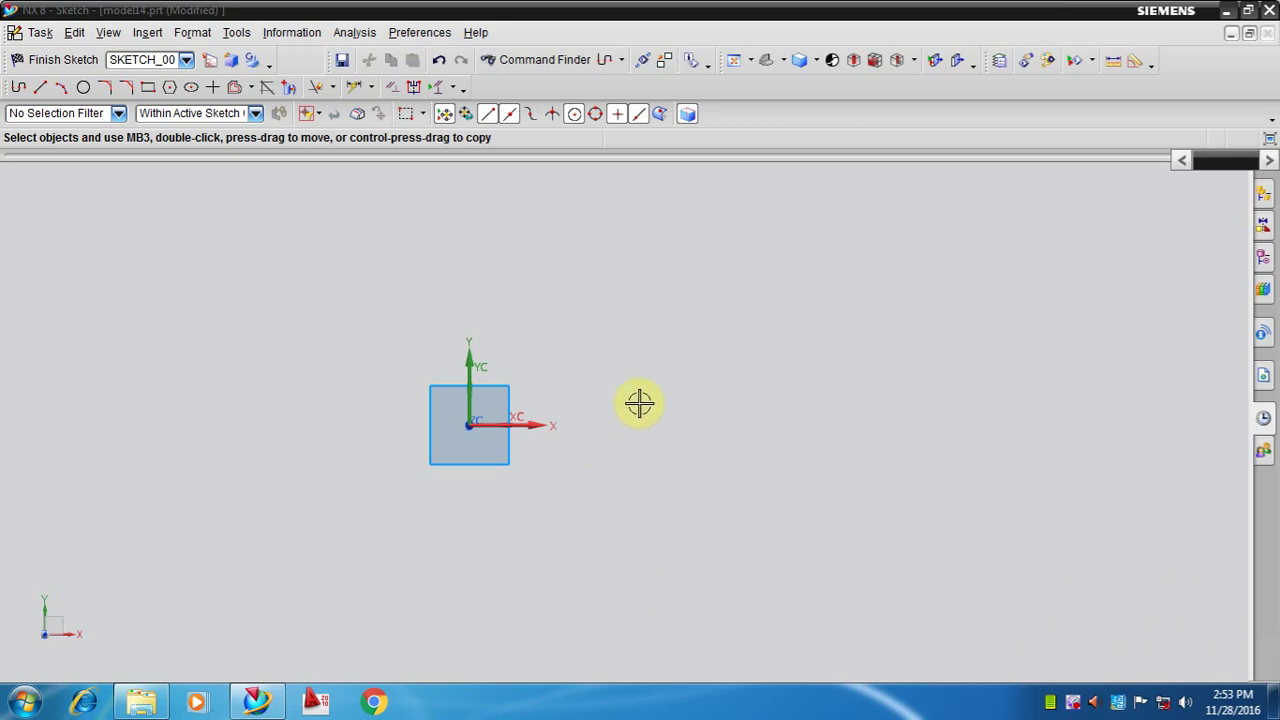
Draw a rectangle with its first corner at the sketch origin.
{"action": "mouse_move", "coordinate": [660, 386]}
{"action": "middle_mouse_down", "text": "shift"}
{"action": "mouse_move", "coordinate": [623, 432]}
{"action": "mouse_move", "coordinate": [593, 425]}
{"action": "mouse_move", "coordinate": [608, 420]}
{"action": "middle_mouse_up", "text": "shift"}
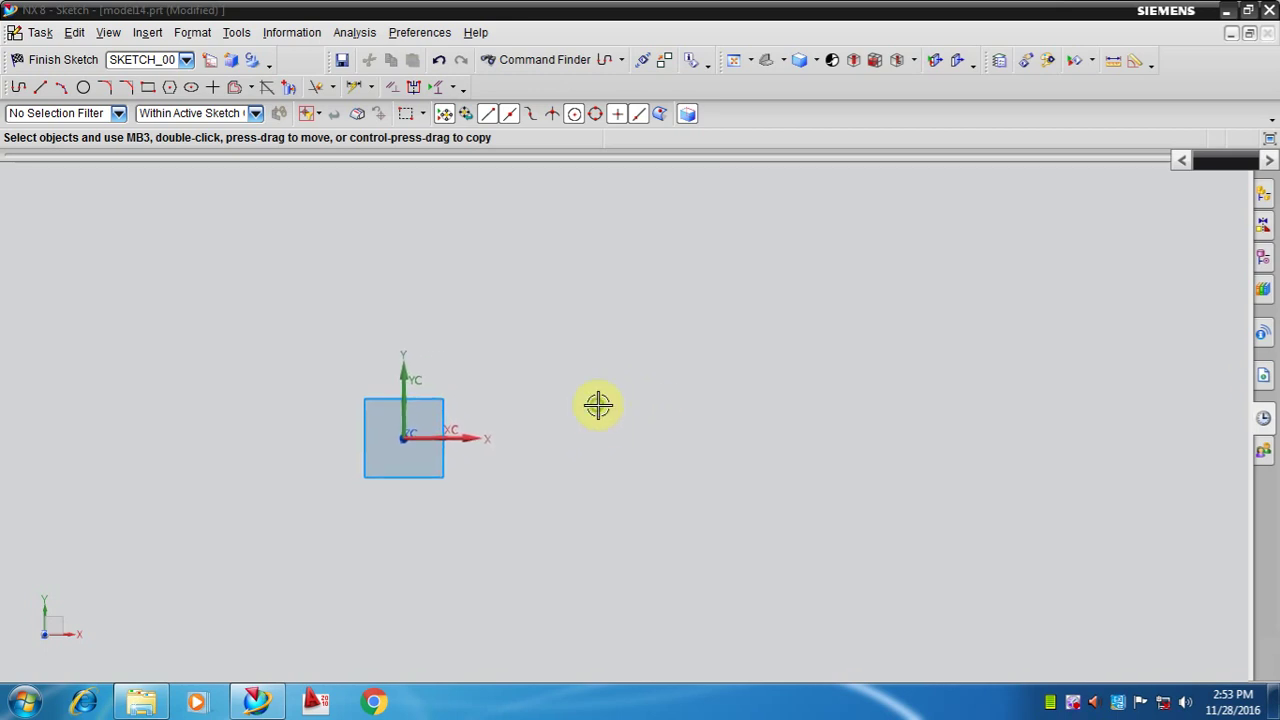
{"action": "middle_click_drag", "start_coordinate": [537, 397], "coordinate": [527, 422], "text": "shift"}
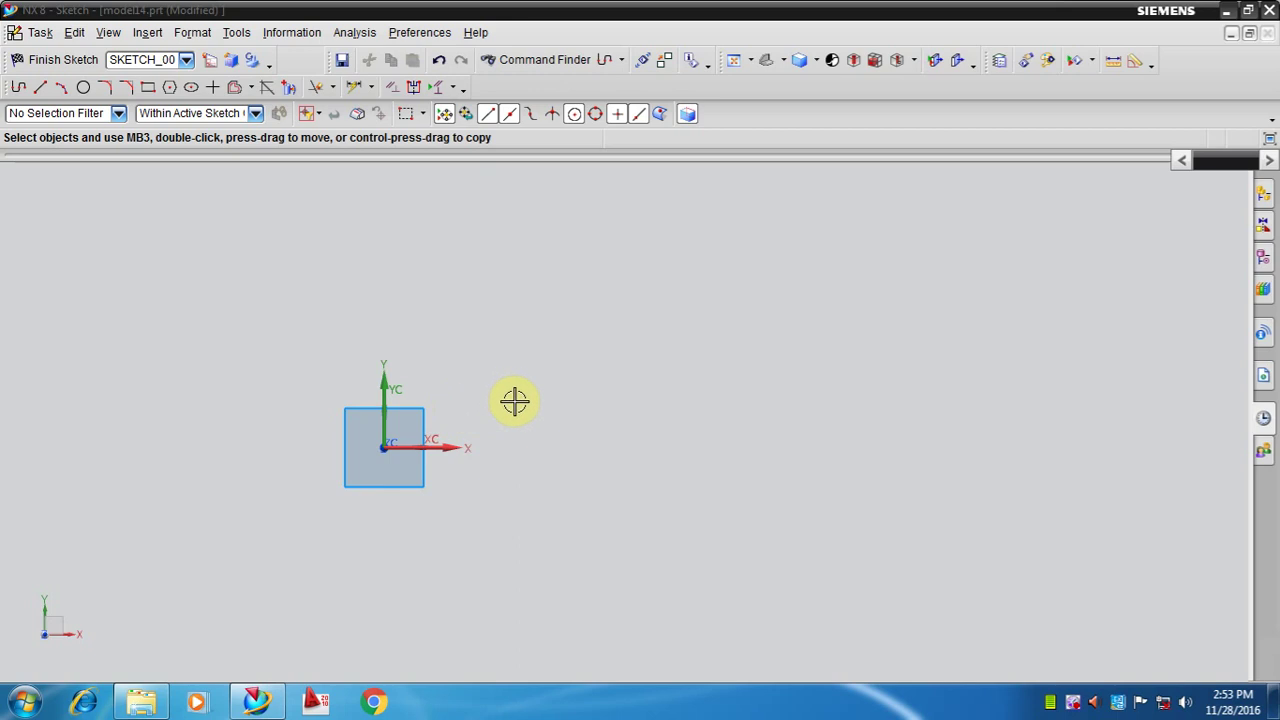
{"action": "mouse_move", "coordinate": [523, 400]}
{"action": "middle_mouse_down", "text": "shift"}
{"action": "mouse_move", "coordinate": [527, 427]}
{"action": "mouse_move", "coordinate": [503, 414]}
{"action": "mouse_move", "coordinate": [497, 426]}
{"action": "middle_mouse_up", "text": "shift"}
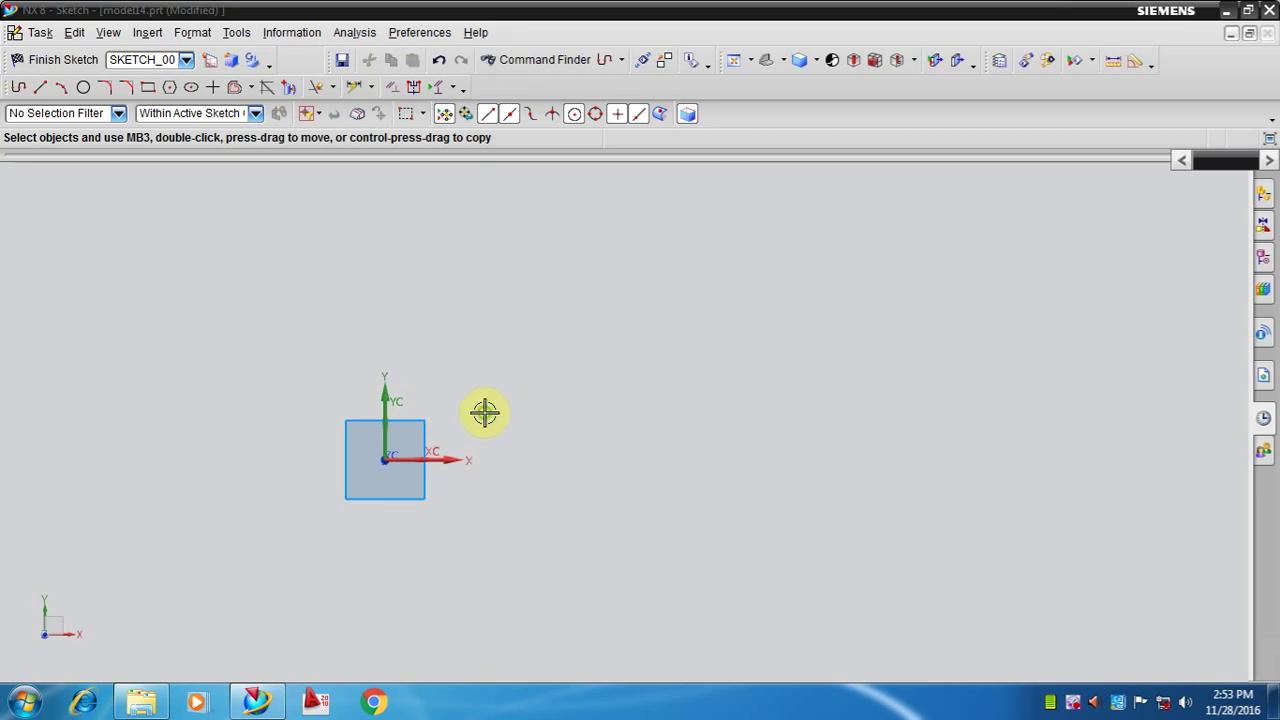
{"action": "mouse_move", "coordinate": [428, 428]}
{"action": "middle_mouse_down", "text": "shift"}
{"action": "mouse_move", "coordinate": [506, 426]}
{"action": "mouse_move", "coordinate": [491, 440]}
{"action": "middle_mouse_up", "text": "shift"}
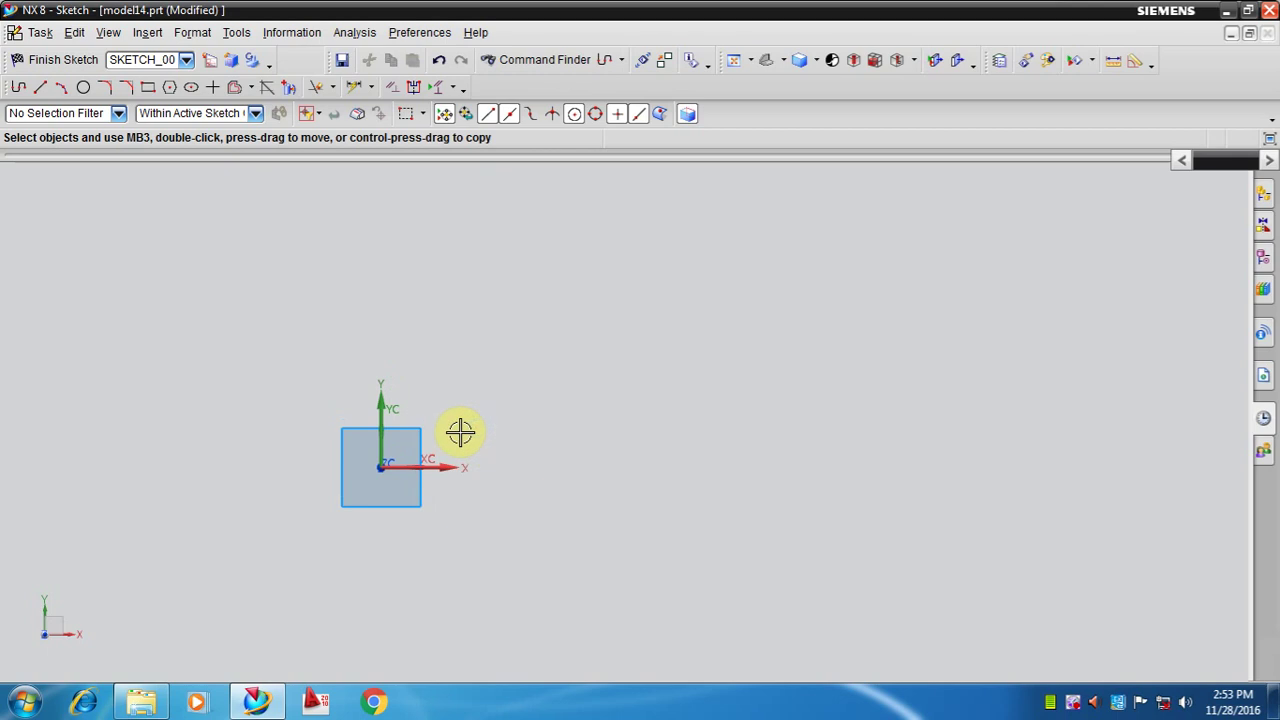
{"action": "middle_click_drag", "start_coordinate": [487, 428], "coordinate": [497, 429], "text": "shift"}
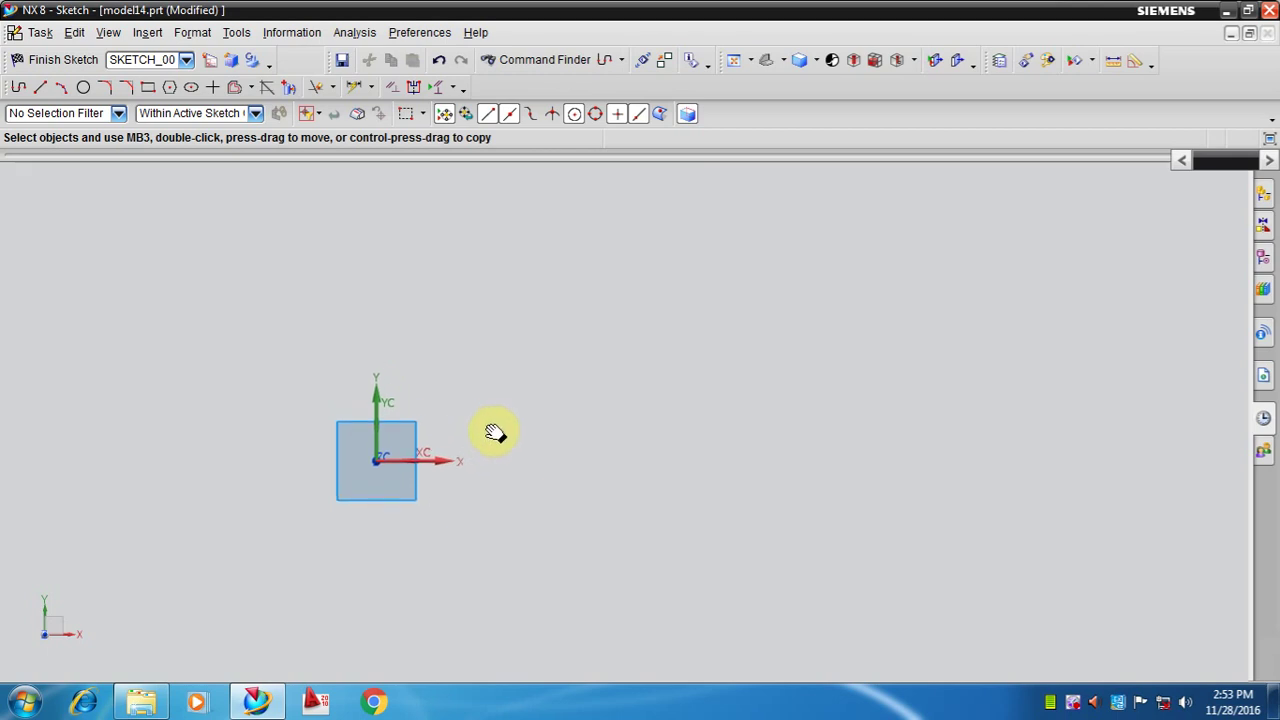
{"action": "middle_click_drag", "start_coordinate": [486, 437], "coordinate": [487, 443], "text": "shift"}
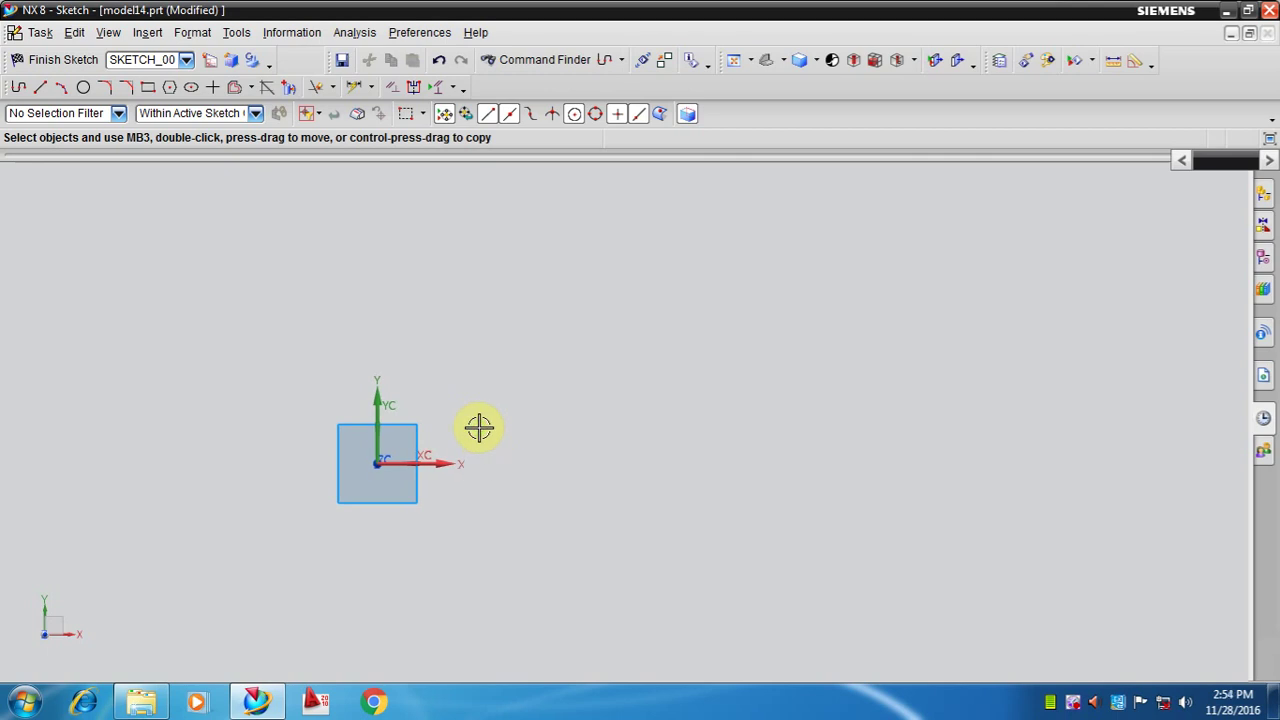
{"action": "middle_click_drag", "start_coordinate": [492, 432], "coordinate": [484, 428], "text": "shift"}
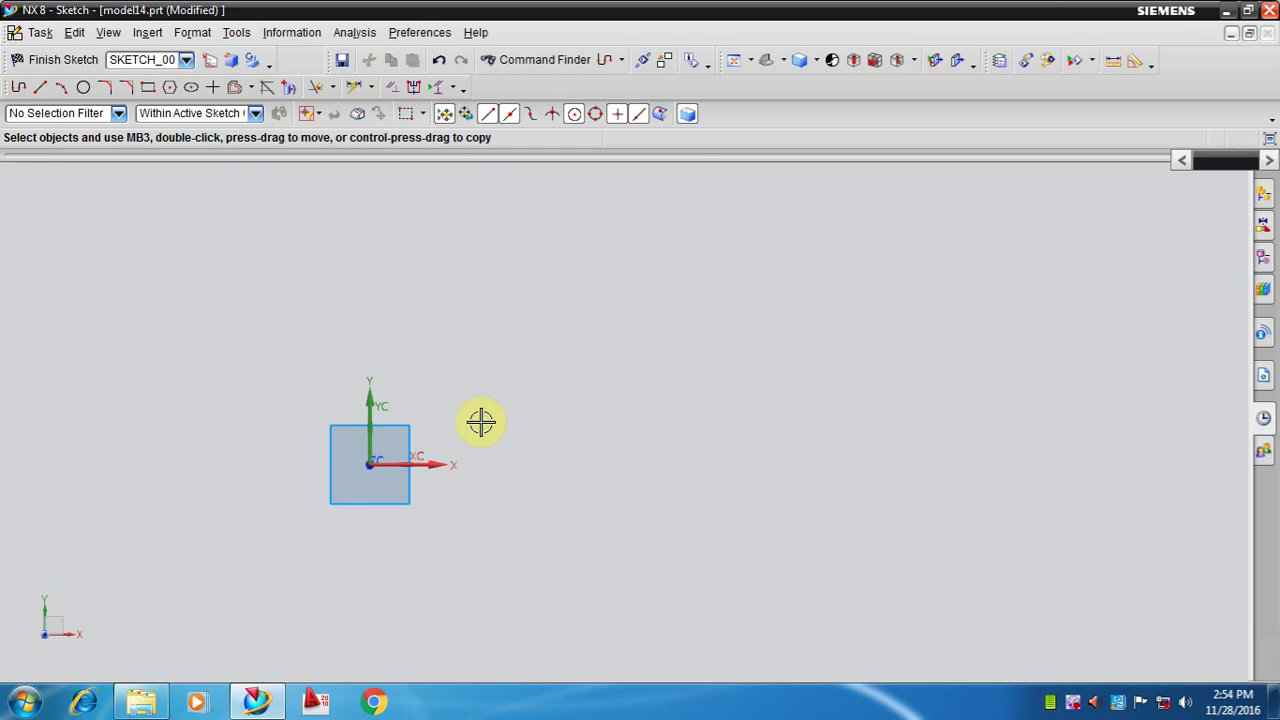
{"action": "mouse_move", "coordinate": [494, 409]}
{"action": "middle_mouse_down", "text": "shift"}
{"action": "mouse_move", "coordinate": [494, 423]}
{"action": "mouse_move", "coordinate": [510, 410]}
{"action": "middle_mouse_up", "text": "shift"}
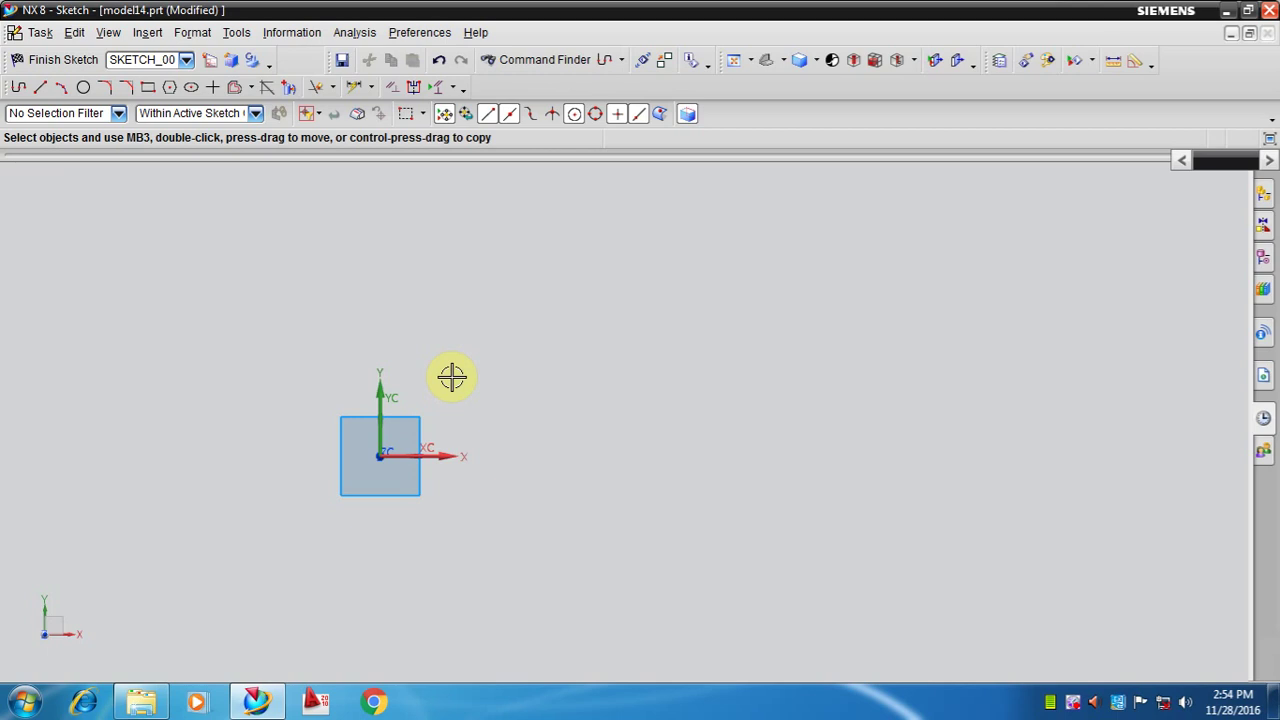
{"action": "middle_click_drag", "start_coordinate": [474, 403], "coordinate": [460, 409], "text": "shift"}
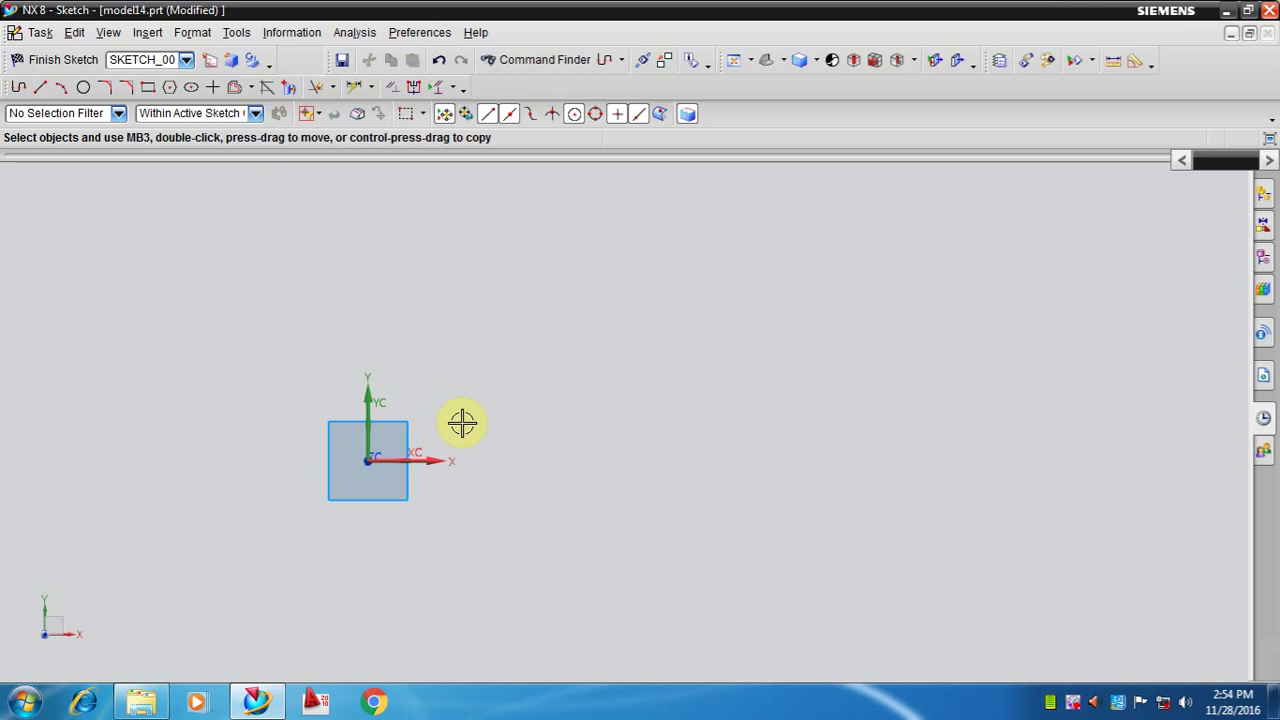
{"action": "middle_click_drag", "start_coordinate": [493, 427], "coordinate": [495, 441], "text": "shift"}
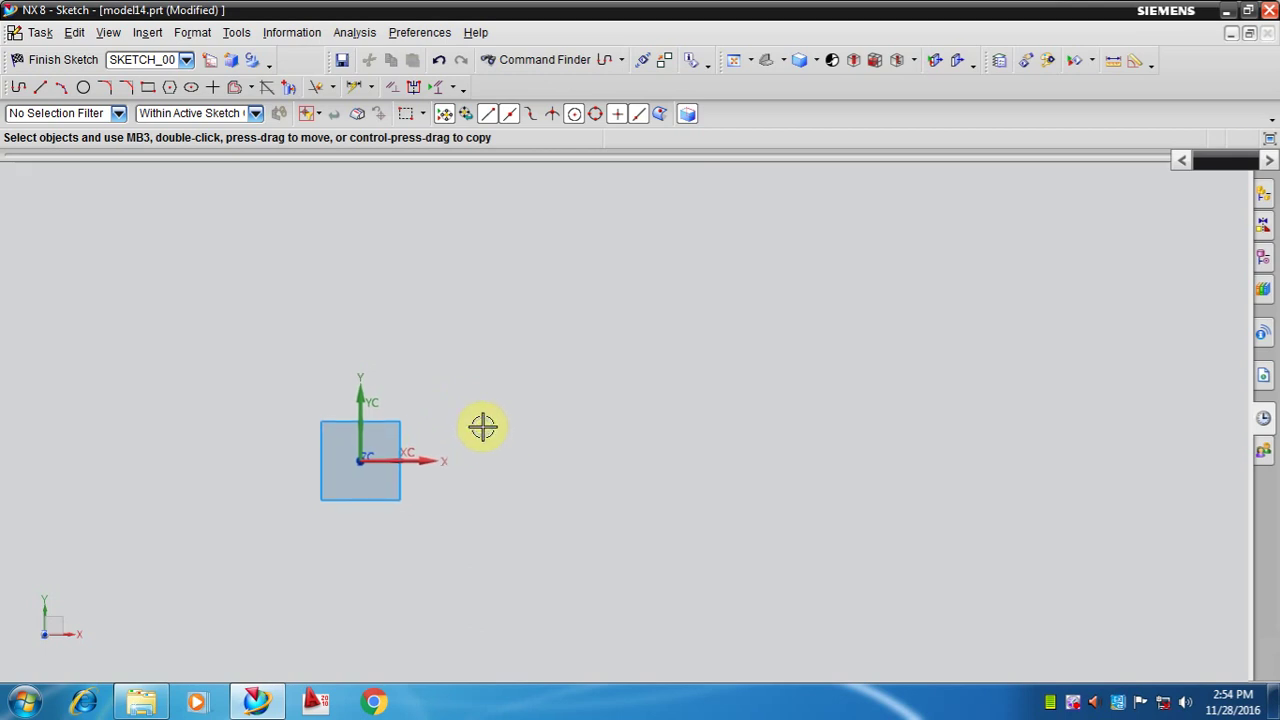
{"action": "middle_click_drag", "start_coordinate": [500, 423], "coordinate": [448, 449], "text": "shift"}
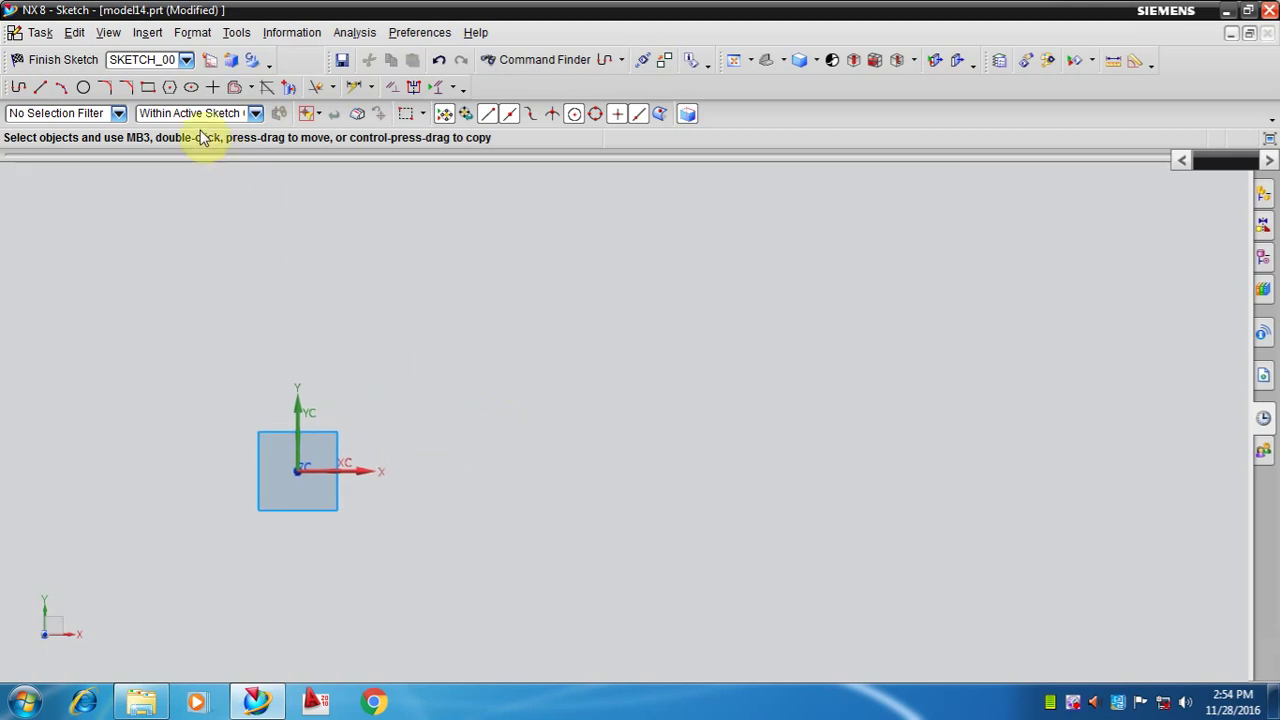
{"action": "left_click", "coordinate": [147, 87]}
{"action": "left_click", "coordinate": [297, 469]}
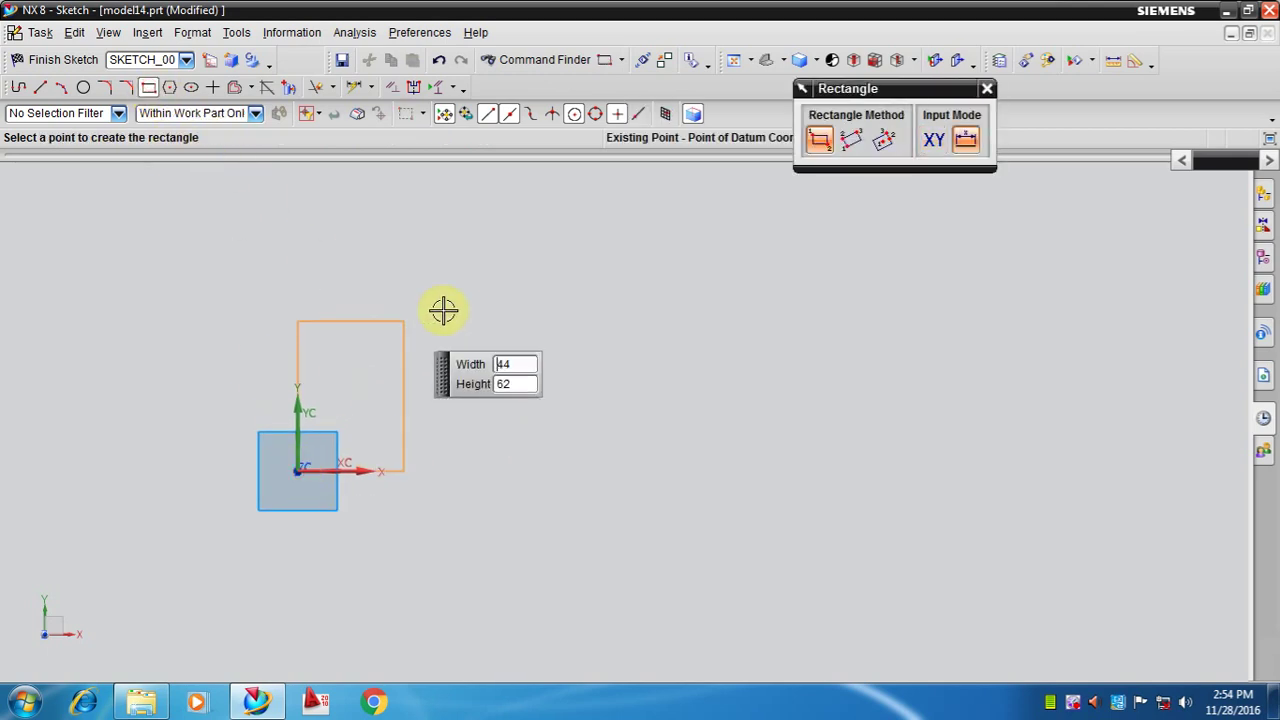
{"action": "left_click", "coordinate": [625, 268]}
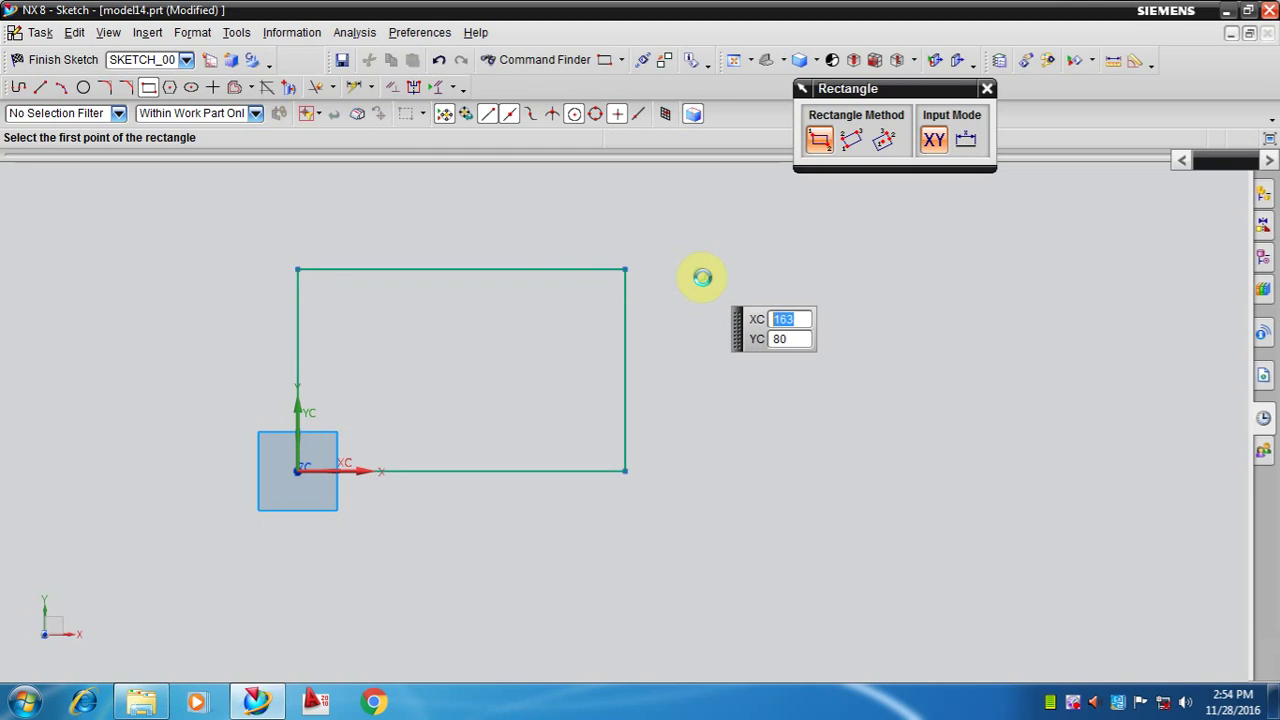
{"action": "key", "text": "Escape"}
Add vertical and horizontal lines joining opposite edge midpoints, then finish the sketch.
{"action": "middle_click_drag", "start_coordinate": [709, 314], "coordinate": [693, 328], "text": "shift"}
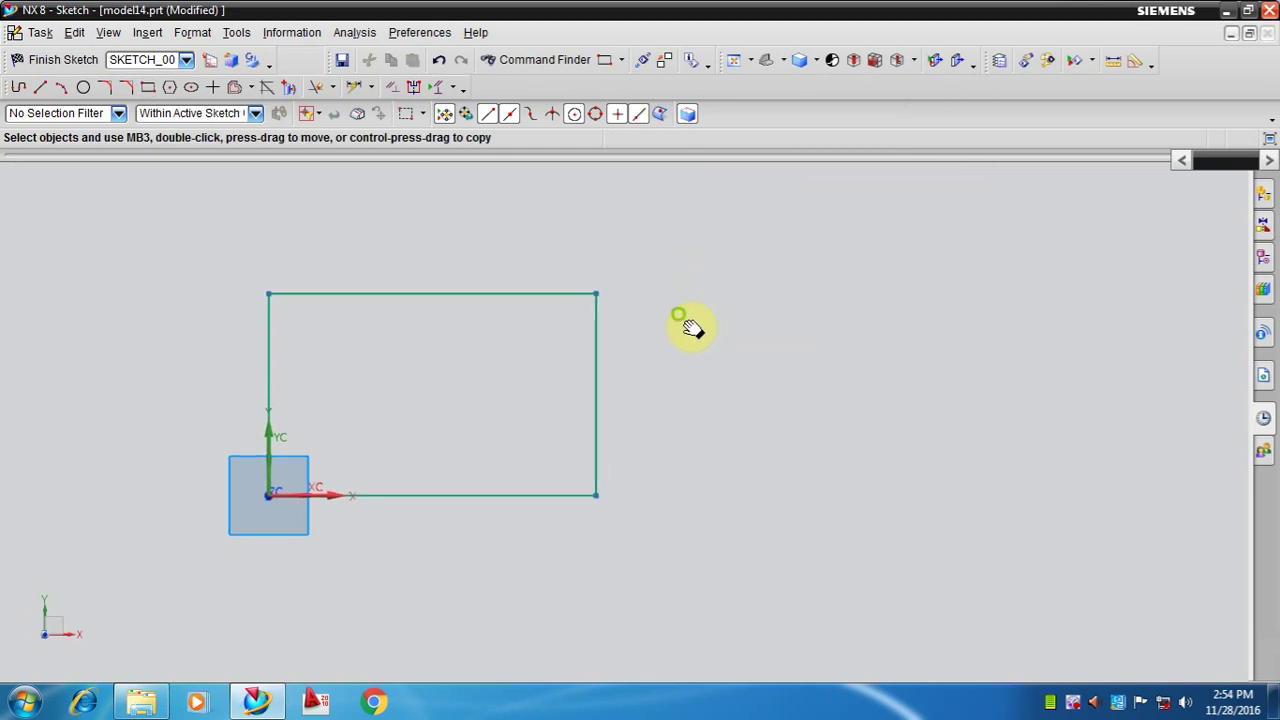
{"action": "left_click", "coordinate": [40, 87]}
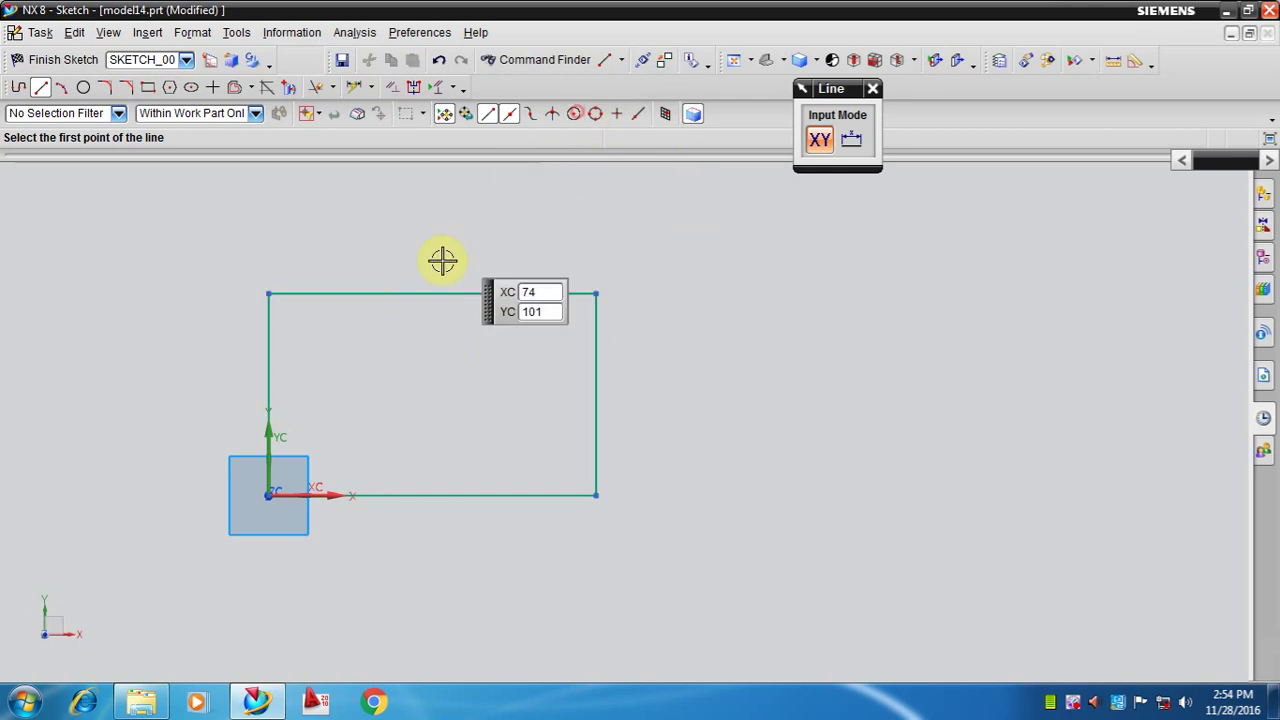
{"action": "left_click", "coordinate": [425, 291]}
{"action": "left_click", "coordinate": [432, 495]}
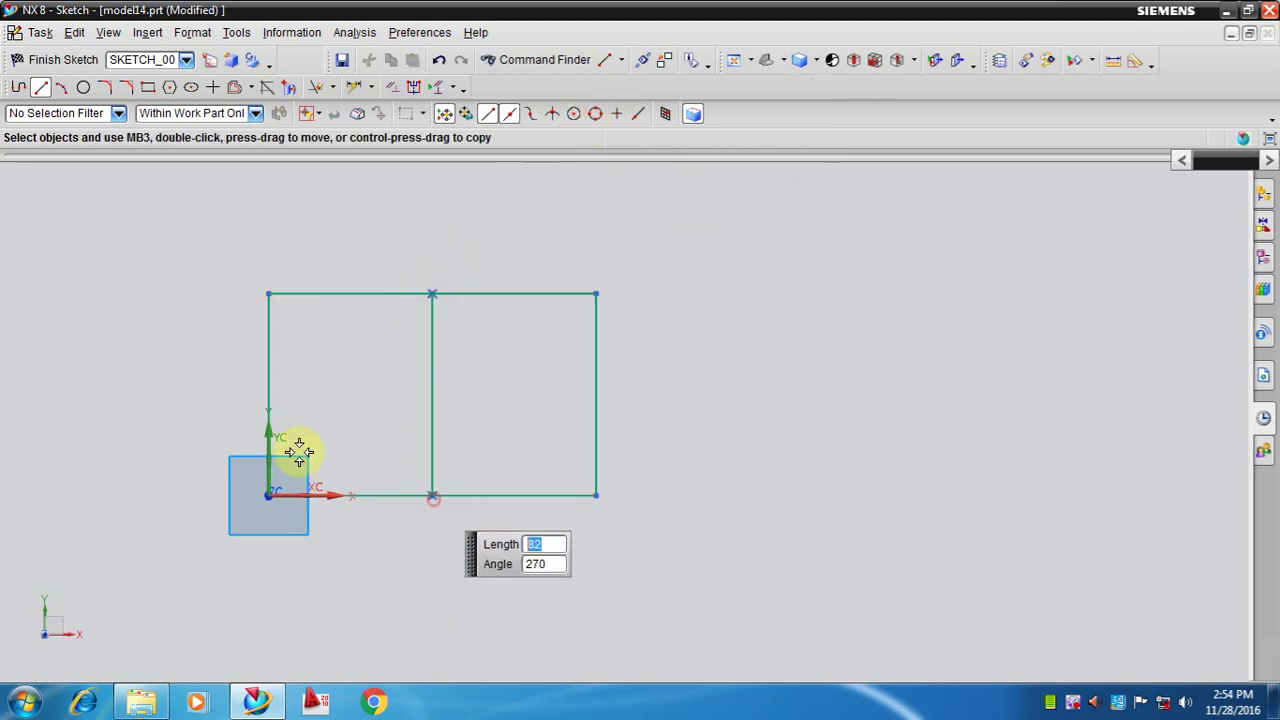
{"action": "left_click", "coordinate": [267, 396]}
{"action": "left_click", "coordinate": [597, 395]}
{"action": "key", "text": "Escape"}
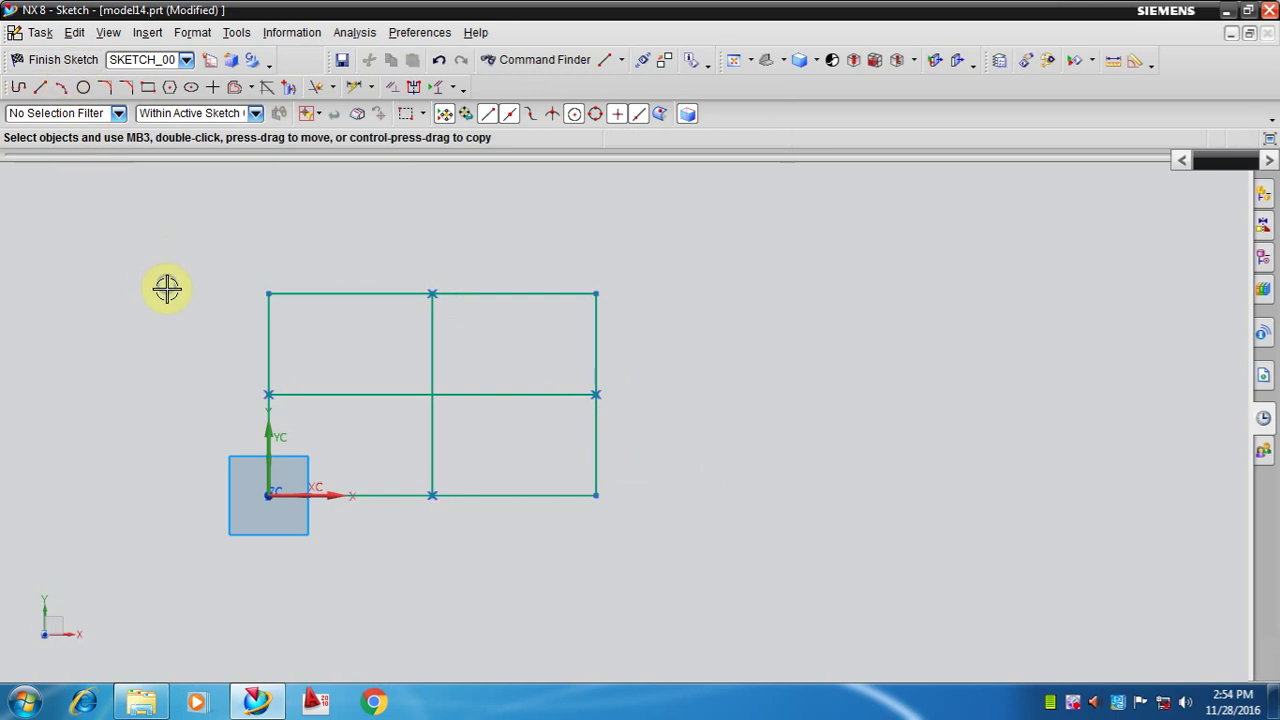
{"action": "left_click", "coordinate": [70, 59]}
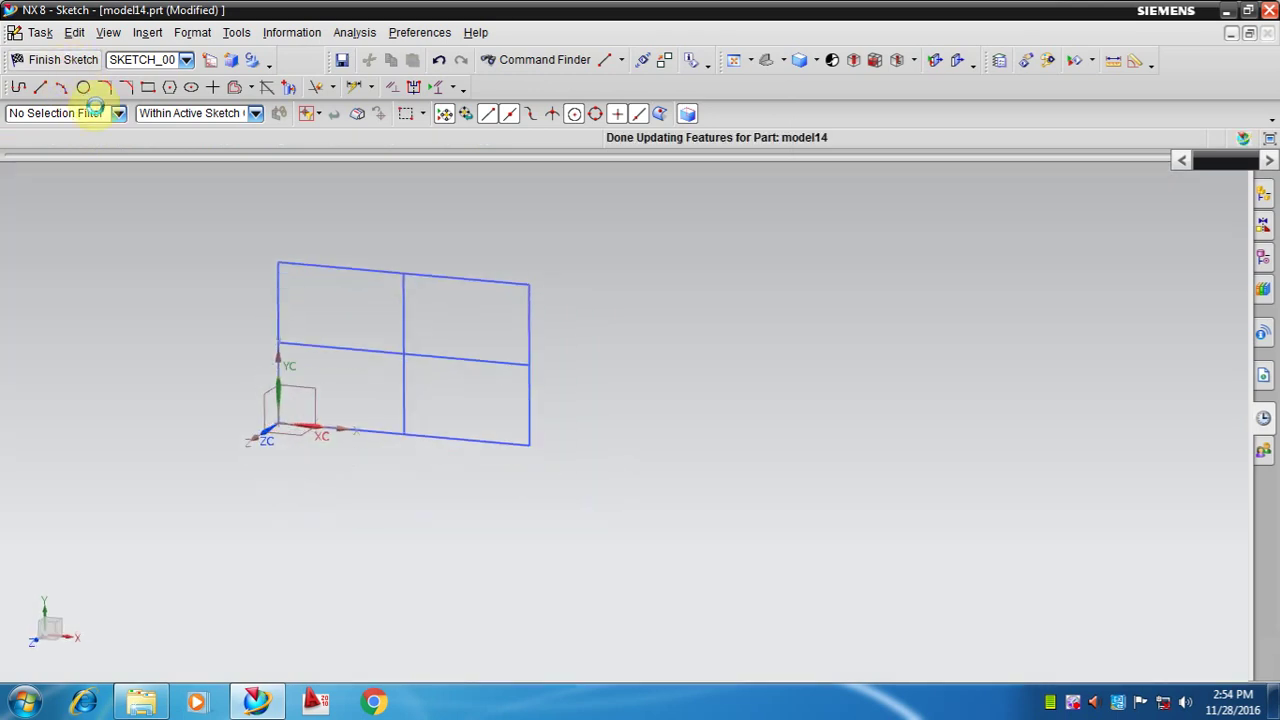
Extrude the rectangle sketch downward from start 0 to end 25 mm as a solid block.
{"action": "mouse_move", "coordinate": [640, 453]}
{"action": "middle_mouse_down"}
{"action": "mouse_move", "coordinate": [639, 401]}
{"action": "mouse_move", "coordinate": [654, 411]}
{"action": "mouse_move", "coordinate": [603, 491]}
{"action": "middle_mouse_up"}
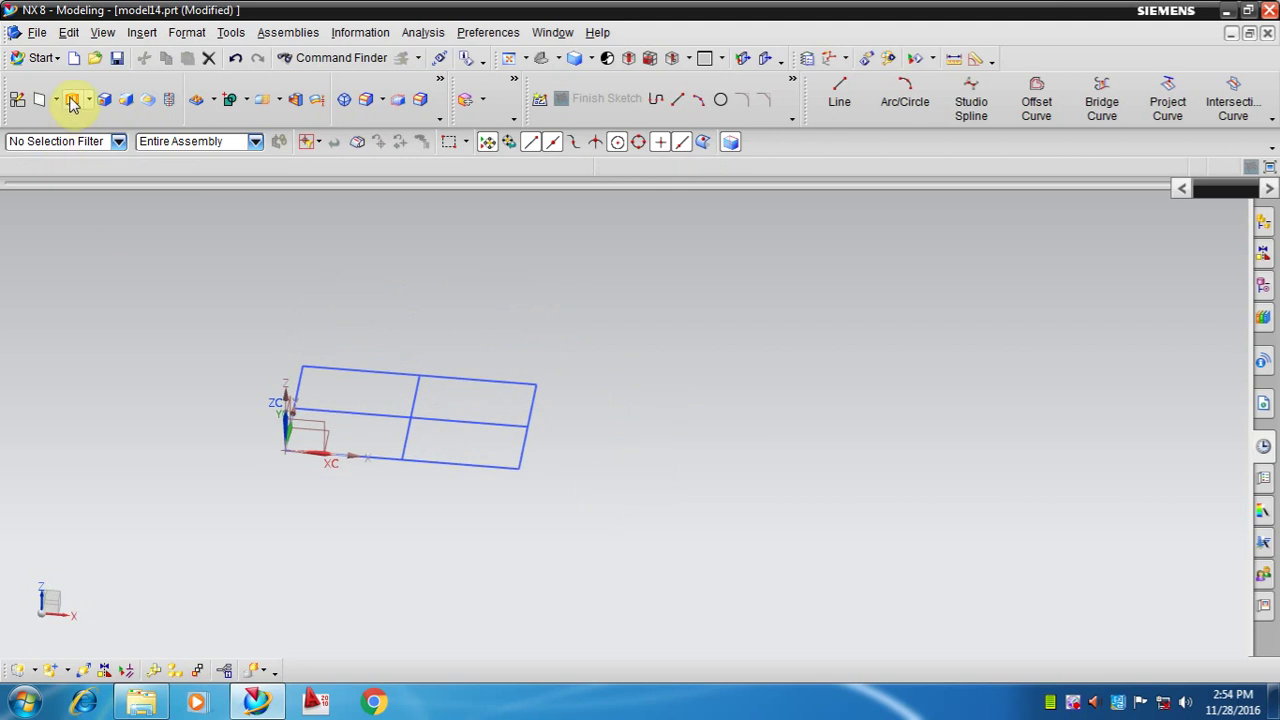
{"action": "left_click", "coordinate": [72, 101]}
{"action": "middle_click_drag", "start_coordinate": [406, 300], "coordinate": [493, 380]}
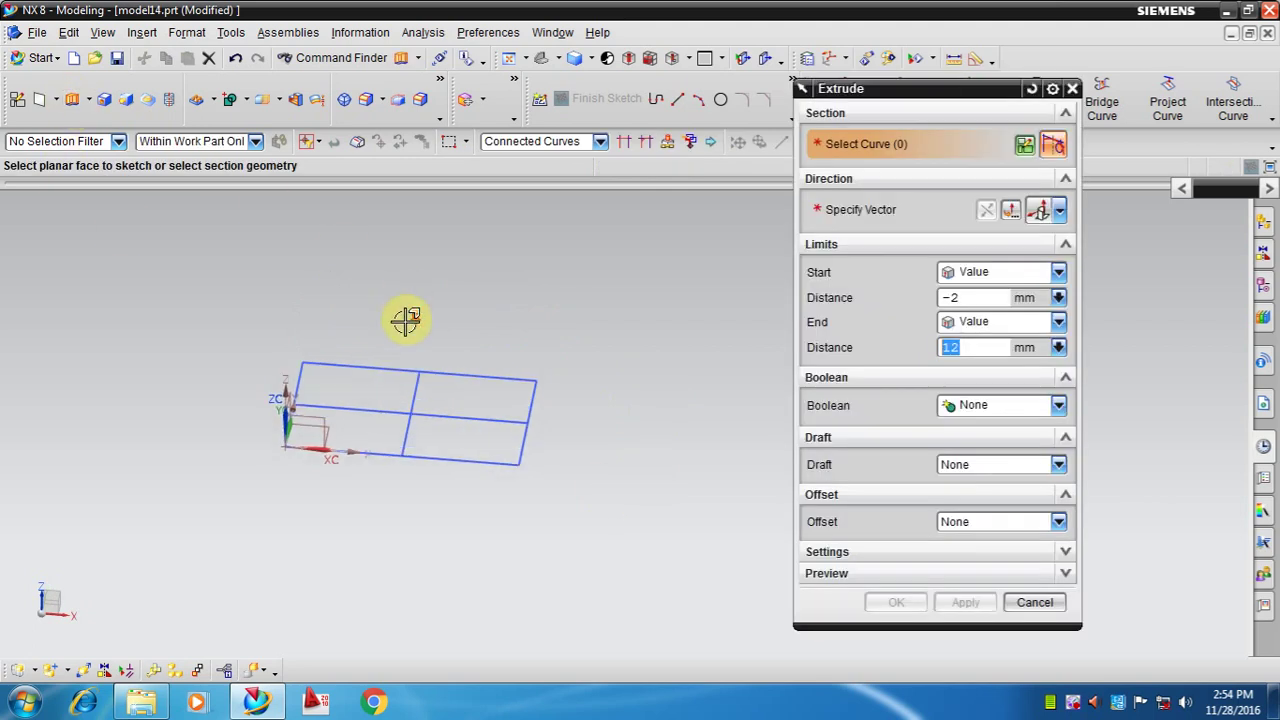
{"action": "left_click", "coordinate": [493, 380]}
{"action": "left_click", "coordinate": [985, 212]}
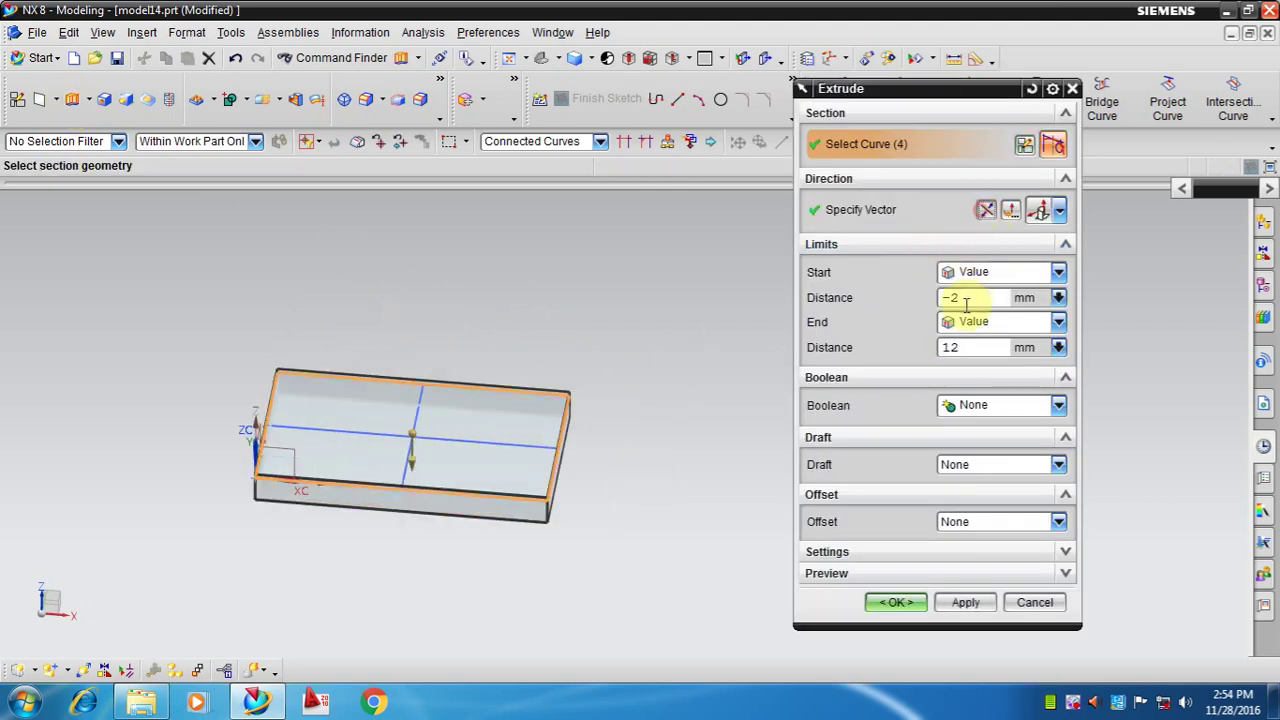
{"action": "left_click", "coordinate": [953, 298]}
{"action": "type", "text": "0"}
{"action": "left_click", "coordinate": [960, 347]}
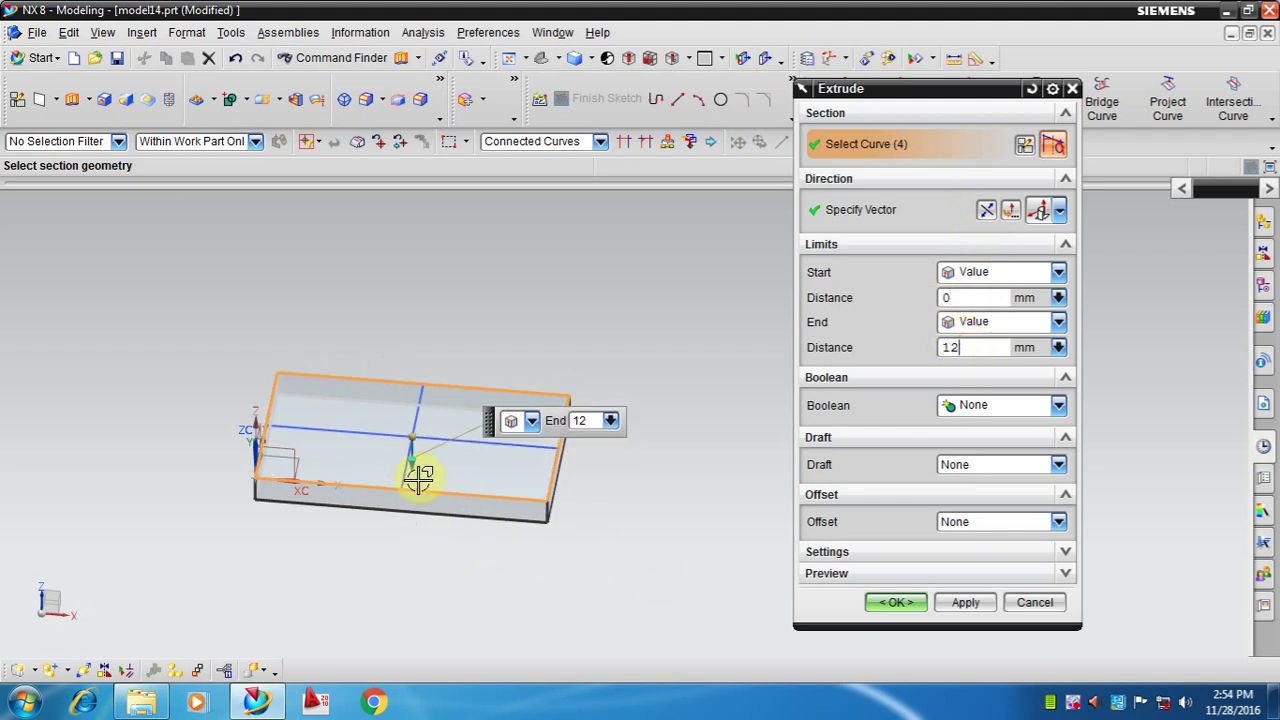
{"action": "left_click_drag", "start_coordinate": [420, 466], "coordinate": [417, 486]}
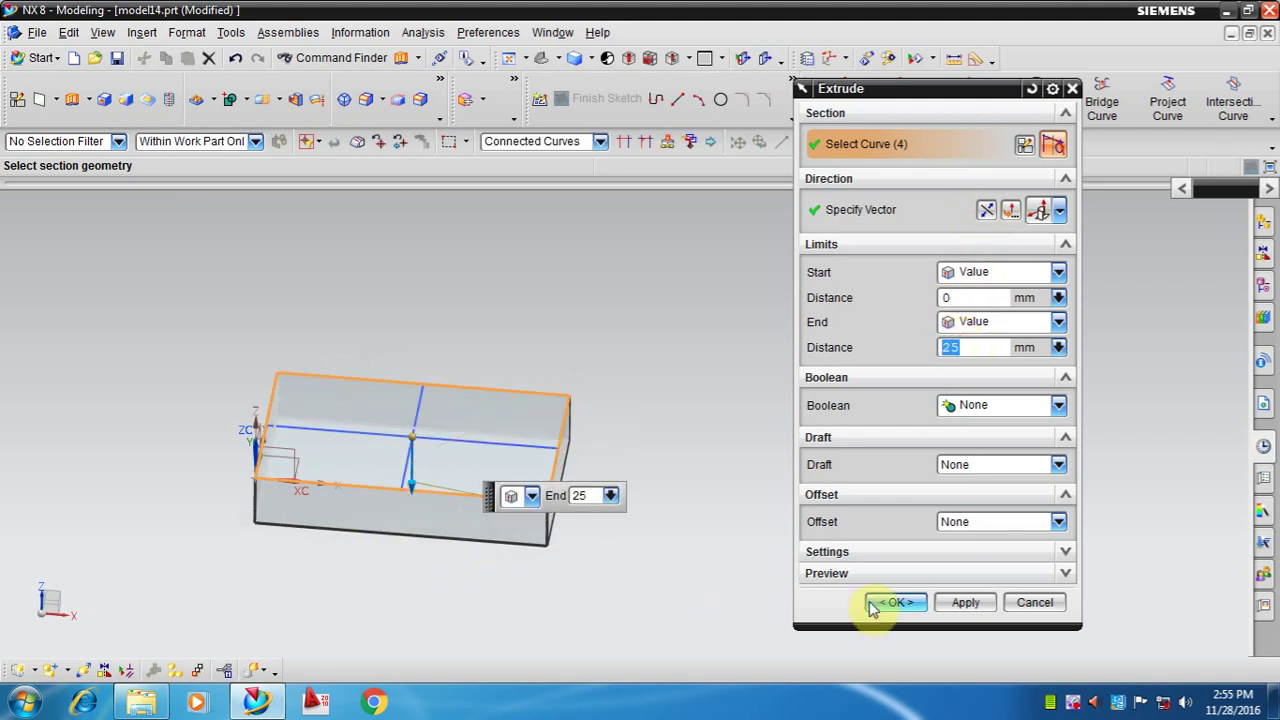
{"action": "left_click", "coordinate": [895, 602]}
{"action": "middle_click_drag", "start_coordinate": [707, 470], "coordinate": [707, 477]}
{"action": "scroll", "coordinate": [449, 417], "scroll_direction": "up", "scroll_amount": 3}
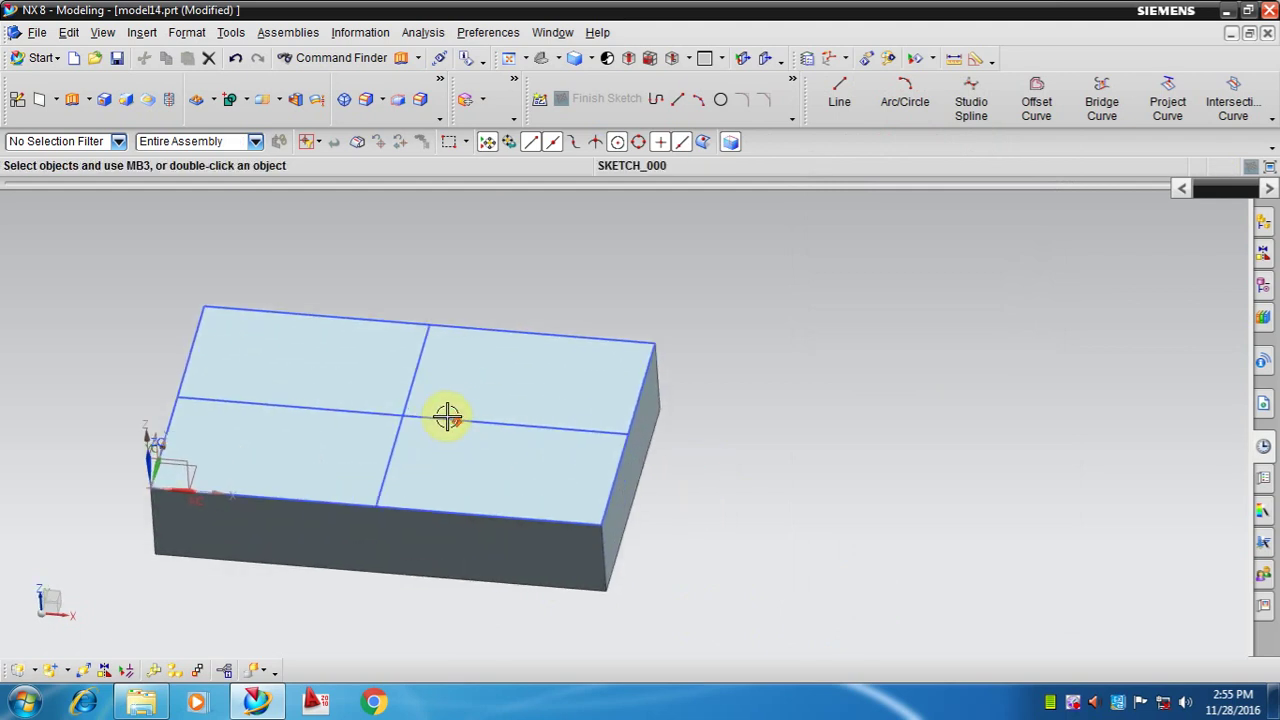
{"action": "middle_click_drag", "start_coordinate": [740, 374], "coordinate": [790, 388]}
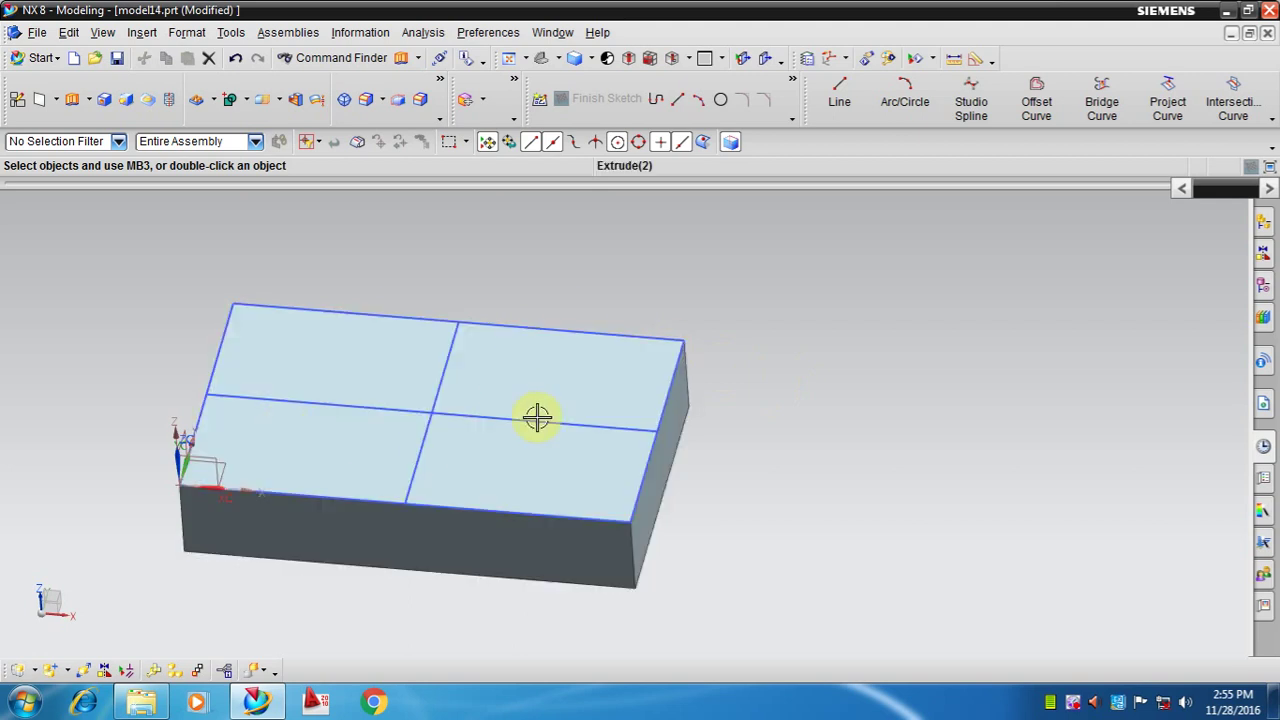
{"action": "mouse_move", "coordinate": [557, 406]}
{"action": "middle_mouse_down"}
{"action": "mouse_move", "coordinate": [751, 341]}
{"action": "mouse_move", "coordinate": [740, 323]}
{"action": "mouse_move", "coordinate": [737, 363]}
{"action": "mouse_move", "coordinate": [722, 352]}
{"action": "middle_mouse_up"}
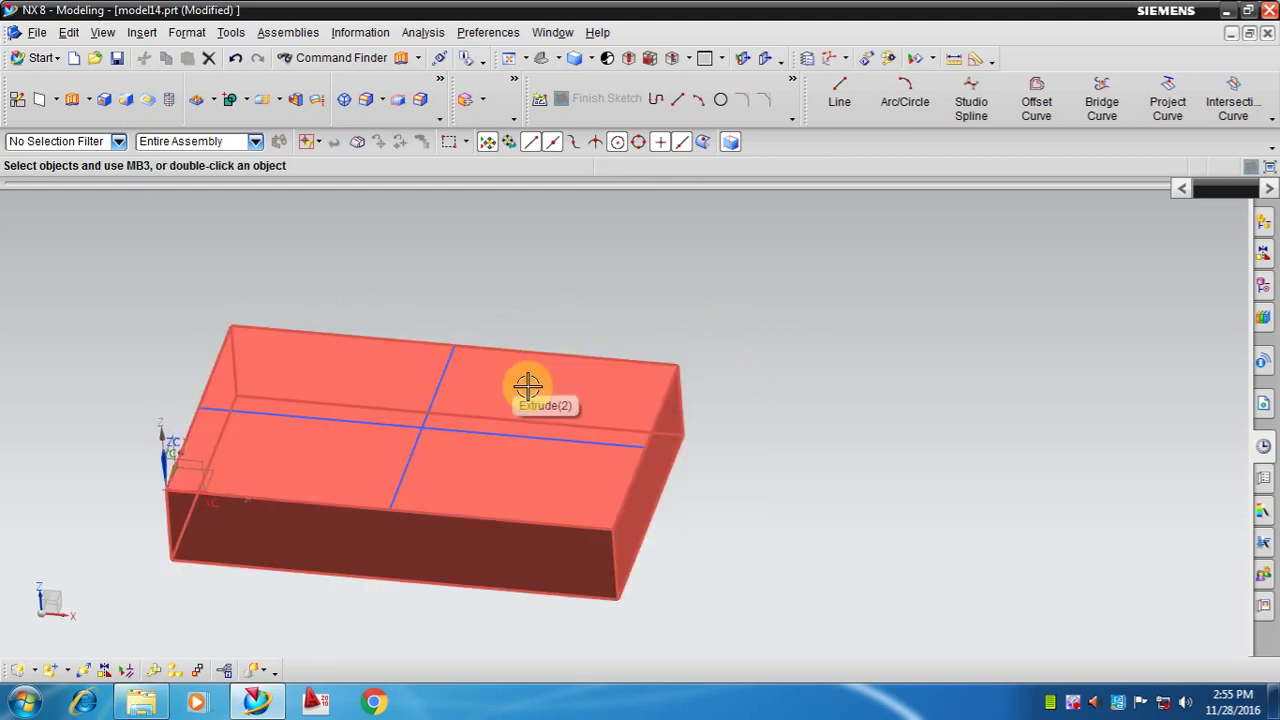
{"action": "scroll", "coordinate": [526, 343], "scroll_direction": "down", "scroll_amount": 2}
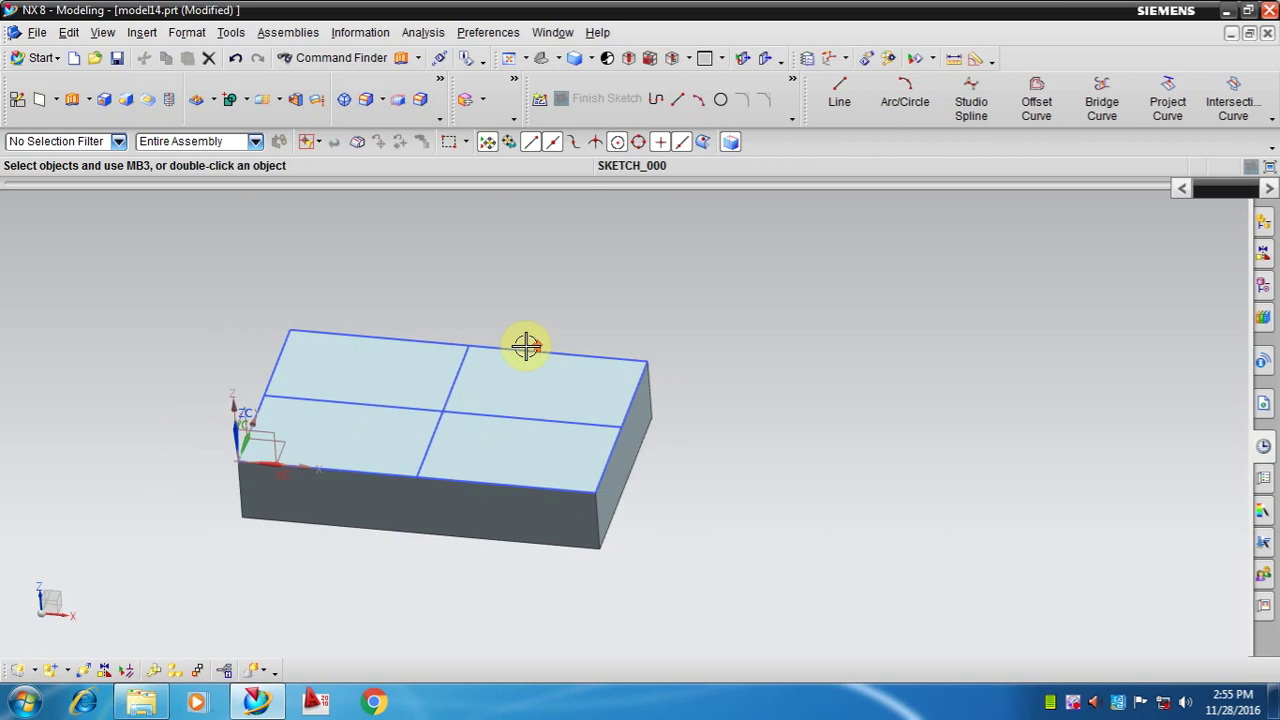
{"action": "middle_click_drag", "start_coordinate": [540, 338], "coordinate": [508, 334], "text": "shift"}
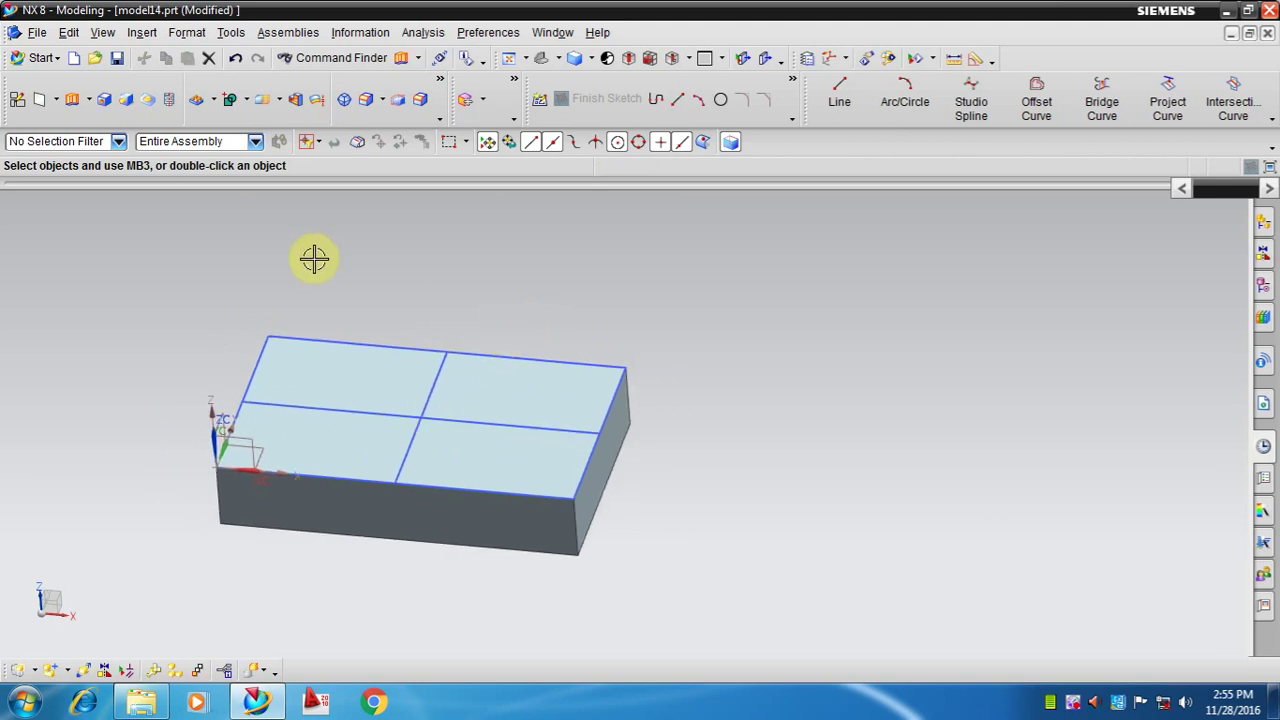
Switch from Modeling to the Manufacturing application via the Start menu.
{"action": "left_click", "coordinate": [57, 60]}
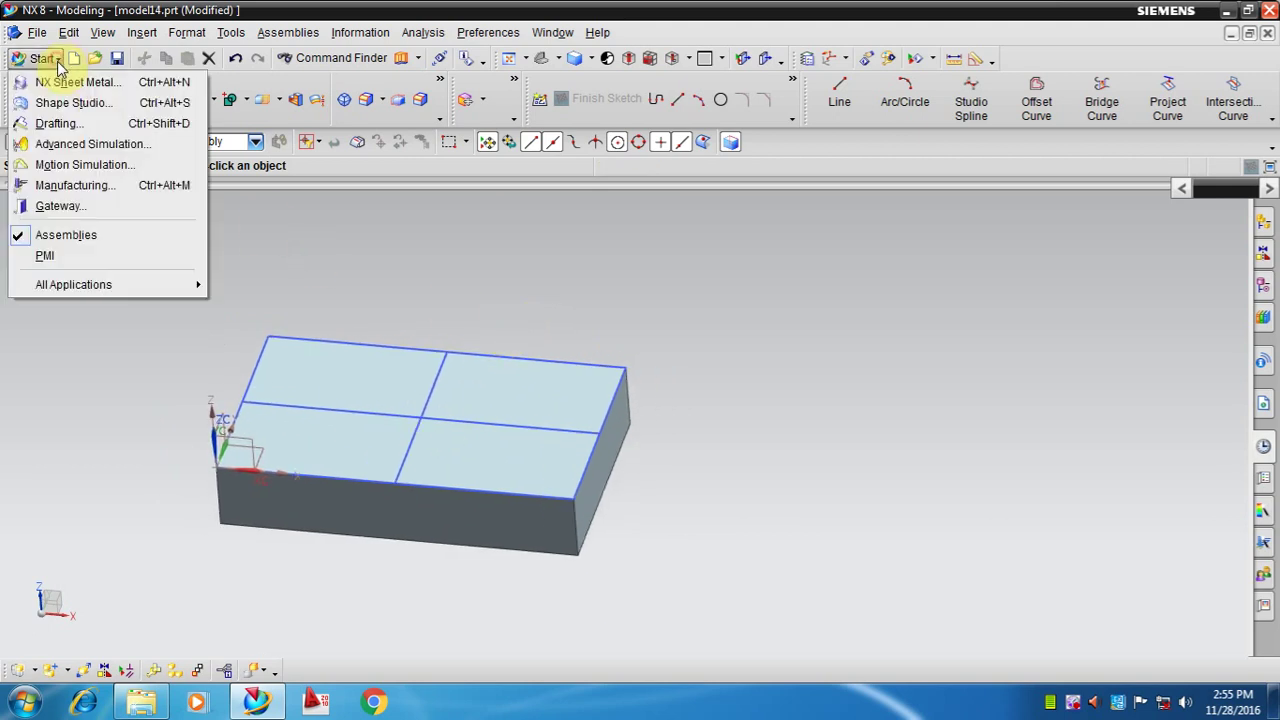
{"action": "left_click", "coordinate": [298, 245]}
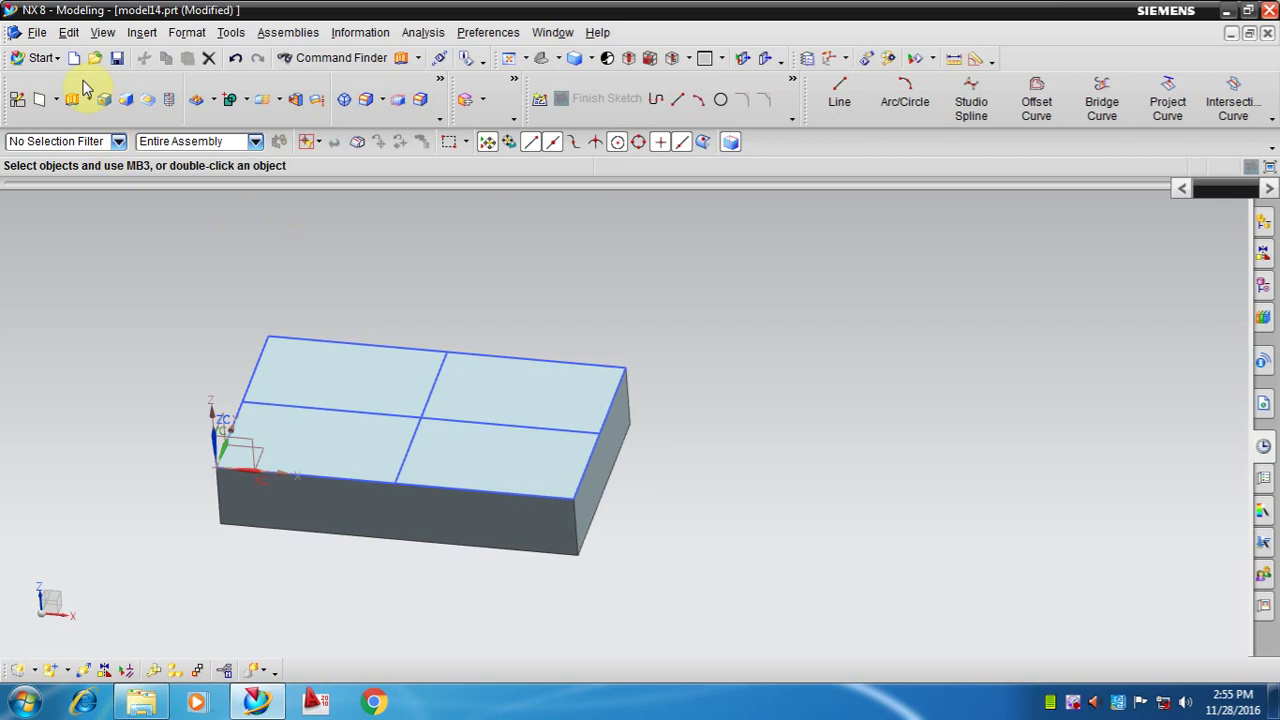
{"action": "left_click", "coordinate": [57, 60]}
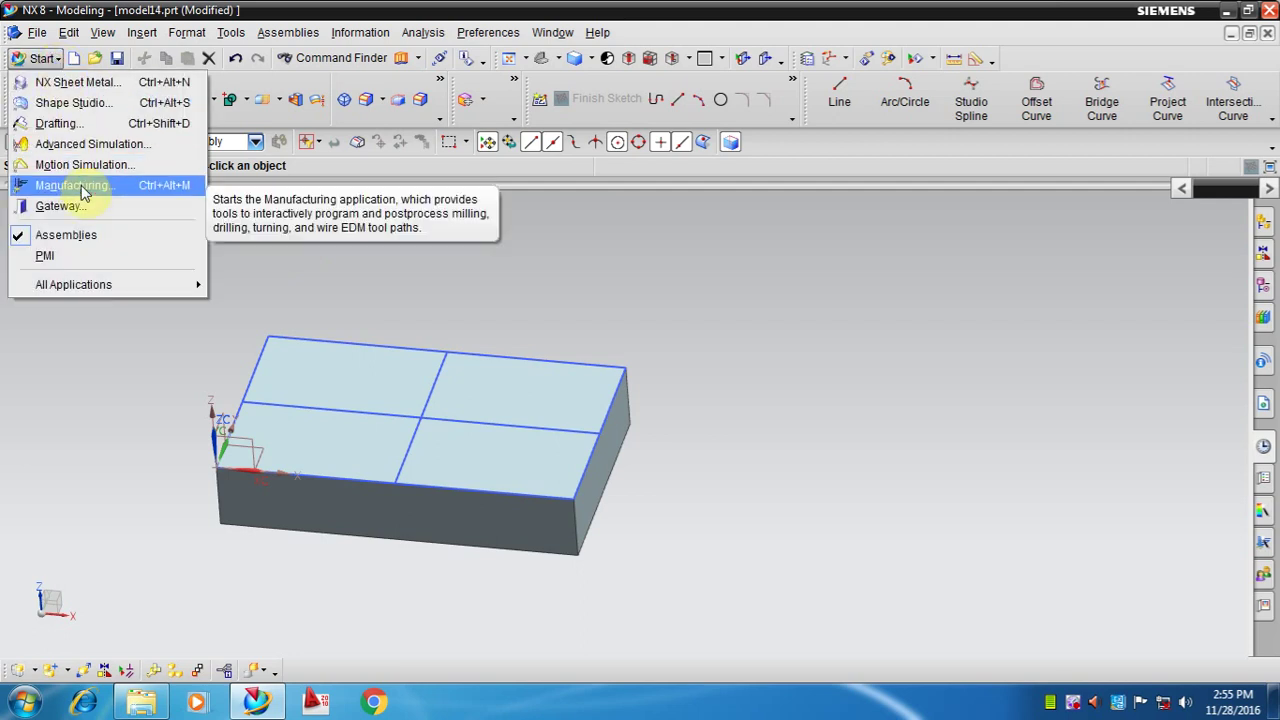
{"action": "left_click", "coordinate": [240, 288]}
{"action": "left_click", "coordinate": [57, 63]}
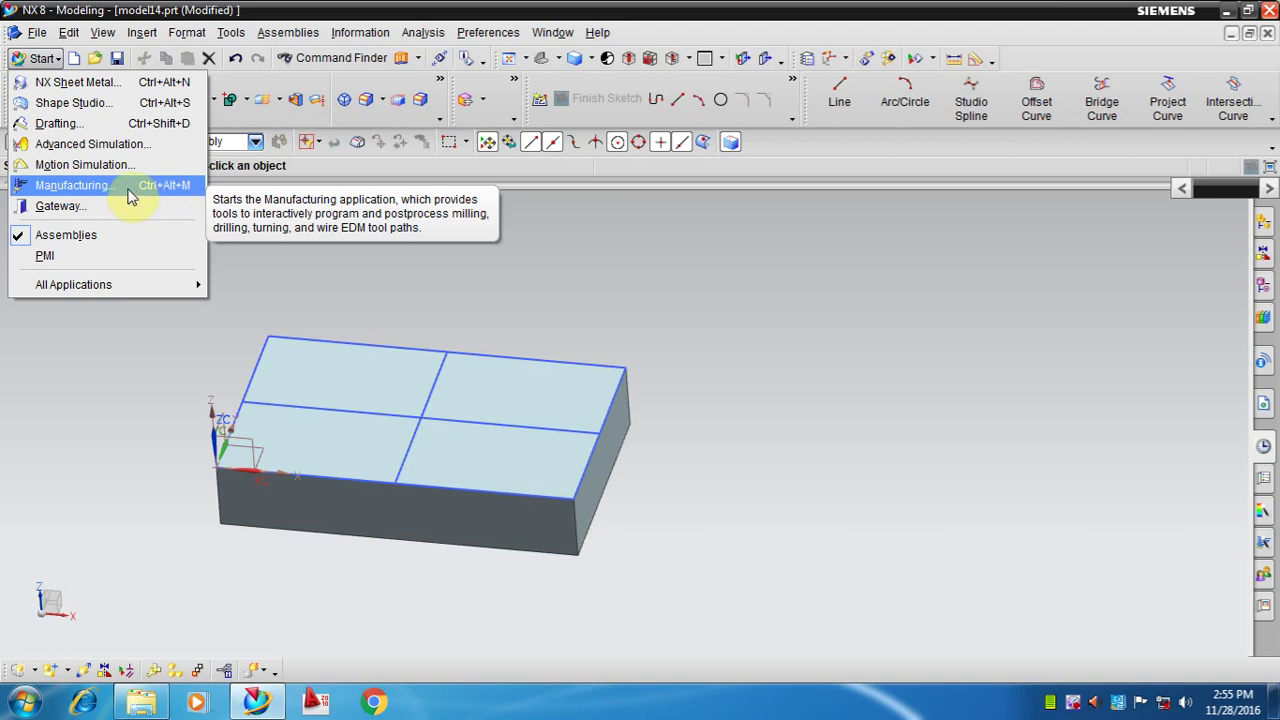
{"action": "left_click", "coordinate": [130, 197]}
{"action": "scroll", "coordinate": [350, 287], "scroll_direction": "down", "scroll_amount": 2}
{"action": "scroll", "coordinate": [350, 287], "scroll_direction": "up", "scroll_amount": 3}
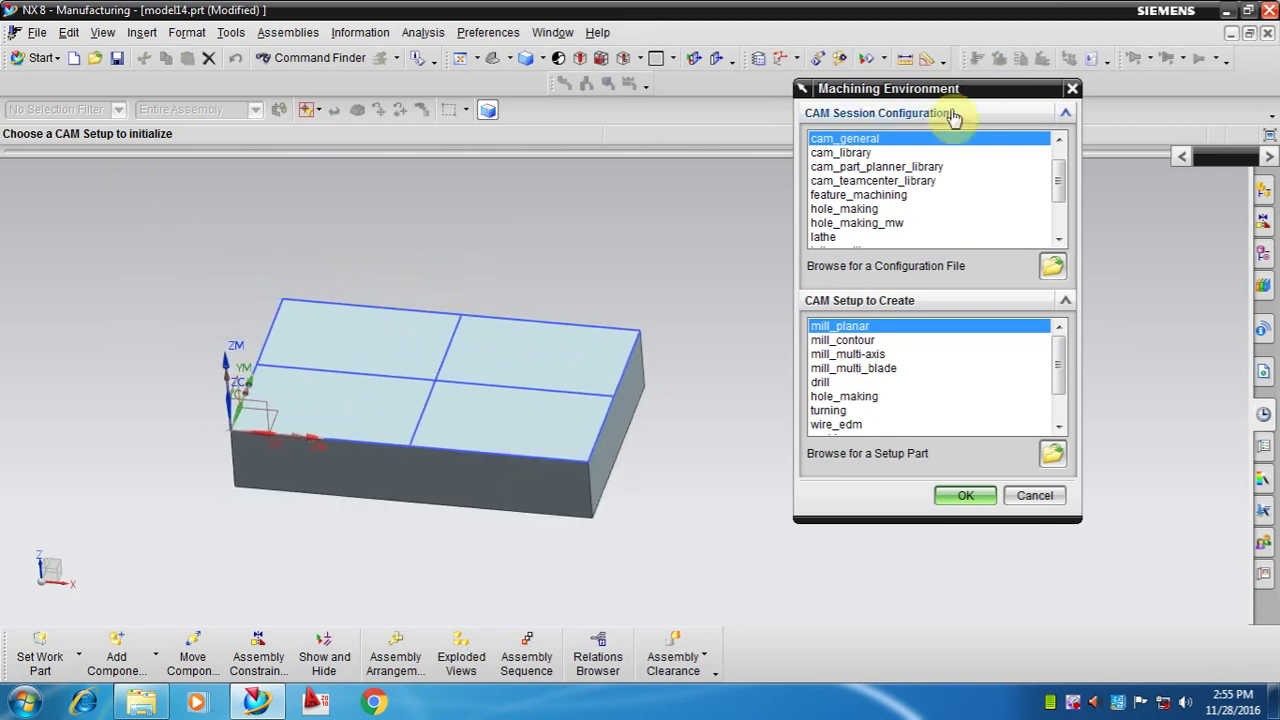
Accept the cam_general configuration with the mill_planar setup.
{"action": "left_click_drag", "start_coordinate": [980, 95], "coordinate": [957, 102]}
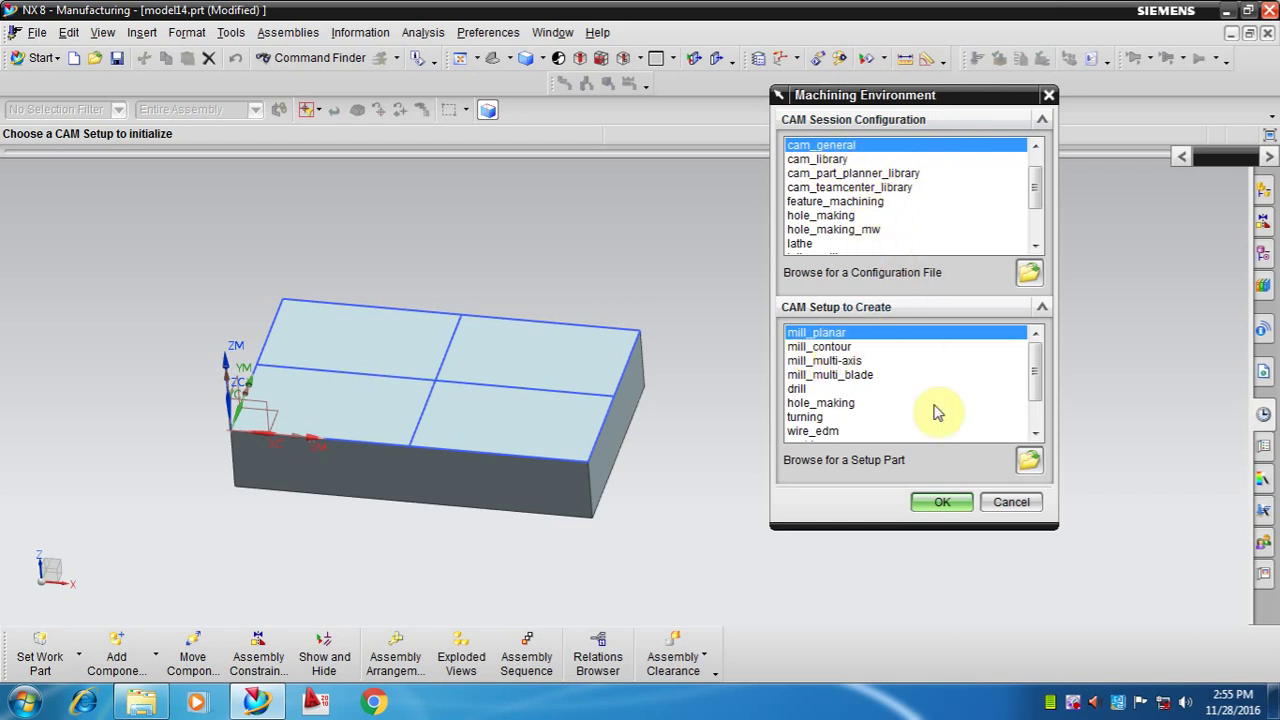
{"action": "left_click", "coordinate": [945, 505]}
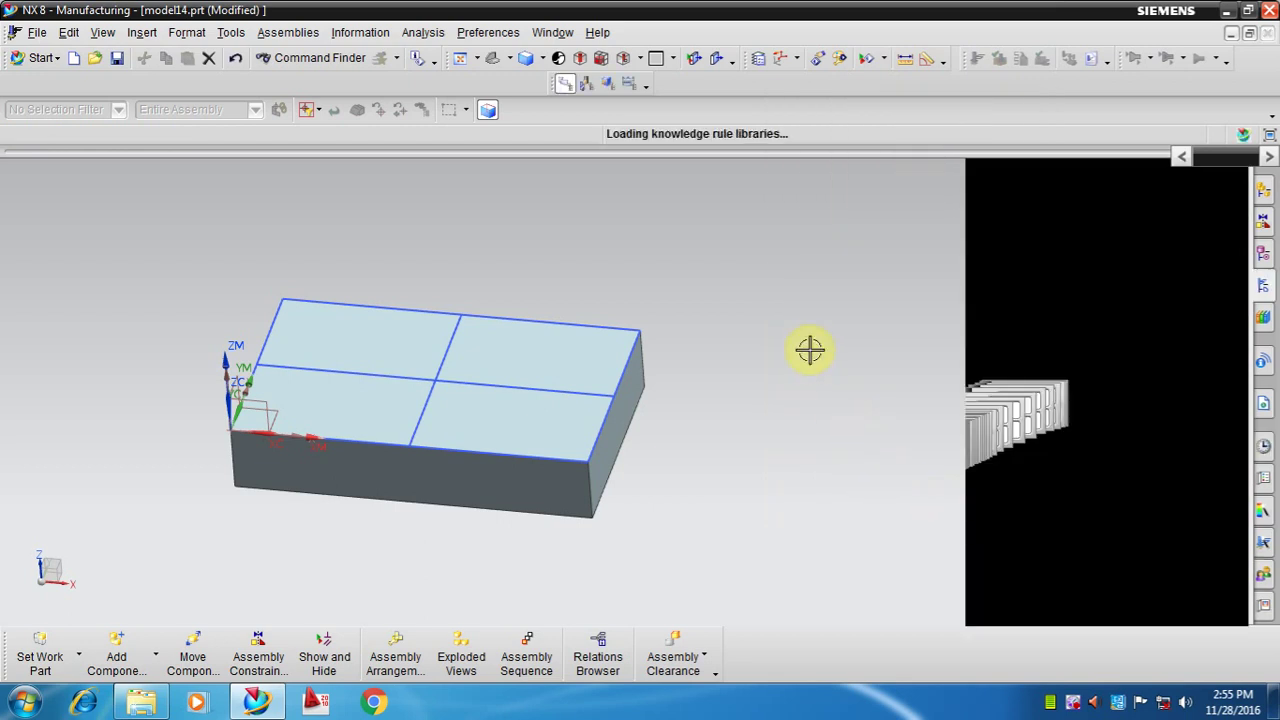
Open and pin the Operation Navigator showing NC_PROGRAM and PROGRAM in Program Order.
{"action": "middle_click_drag", "start_coordinate": [792, 332], "coordinate": [828, 343], "text": "shift"}
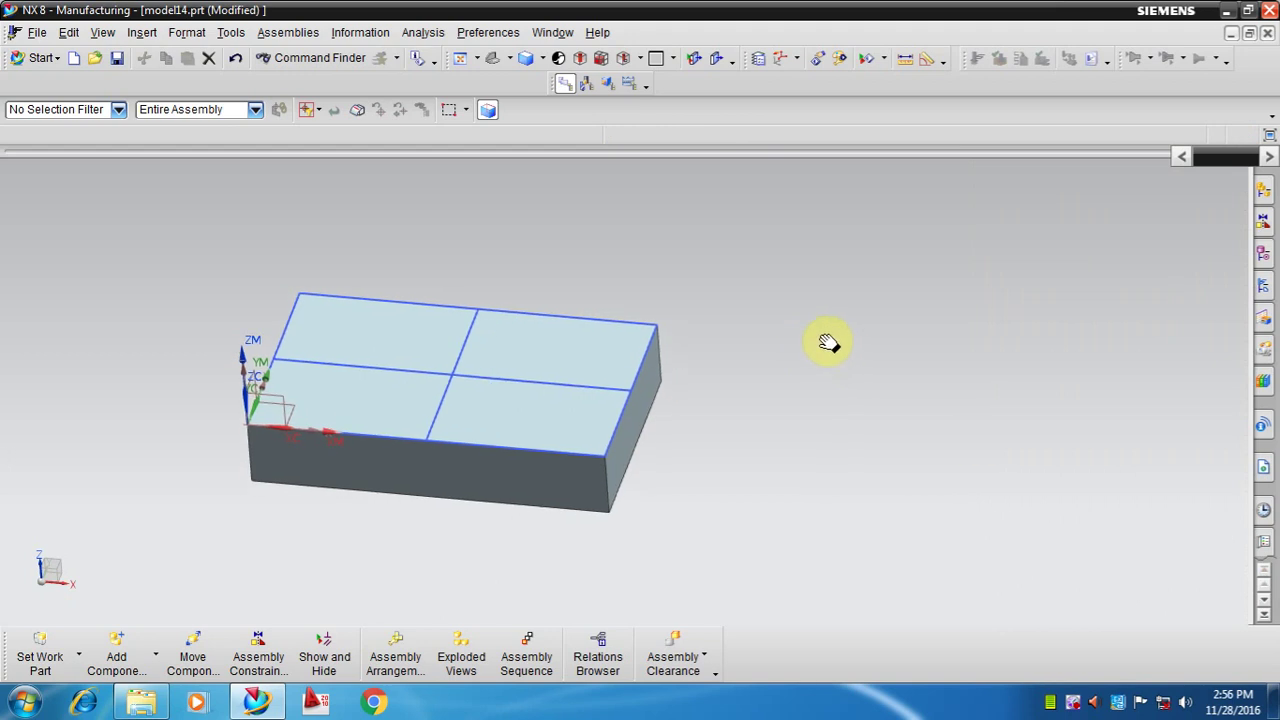
{"action": "mouse_move", "coordinate": [866, 314]}
{"action": "middle_mouse_down", "text": "shift"}
{"action": "mouse_move", "coordinate": [786, 337]}
{"action": "mouse_move", "coordinate": [773, 323]}
{"action": "middle_mouse_up", "text": "shift"}
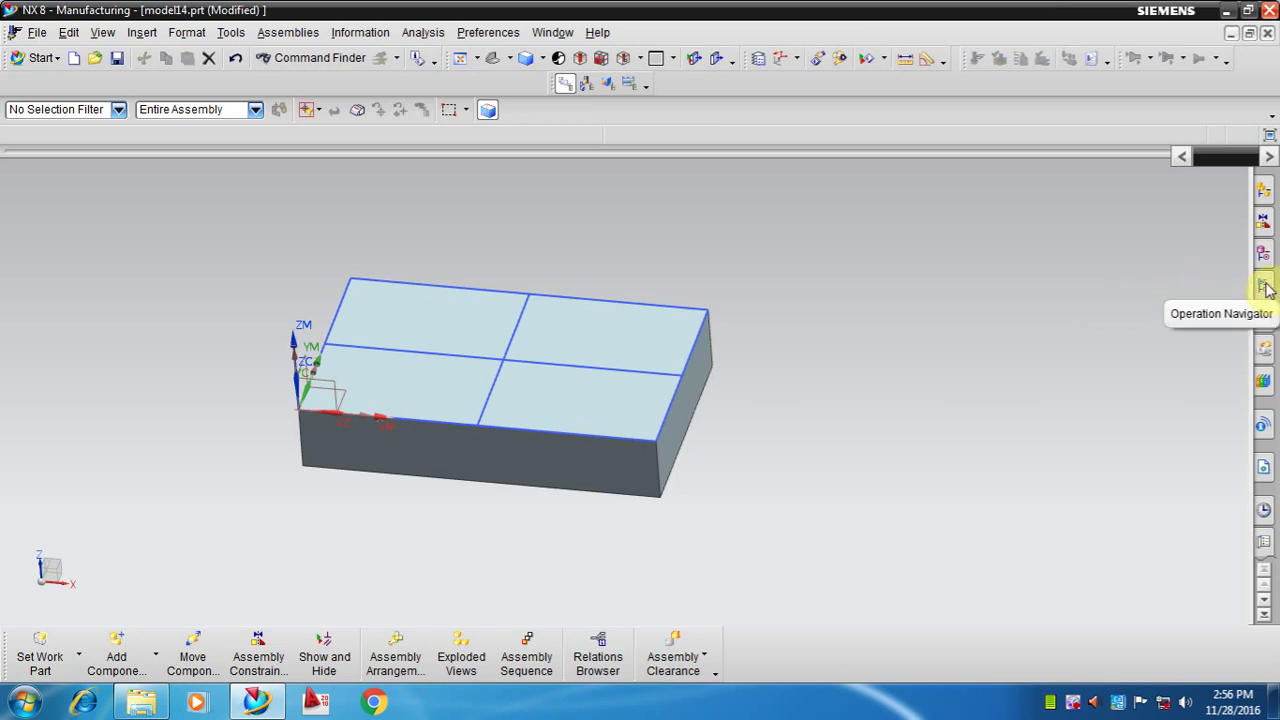
{"action": "left_click", "coordinate": [1265, 287]}
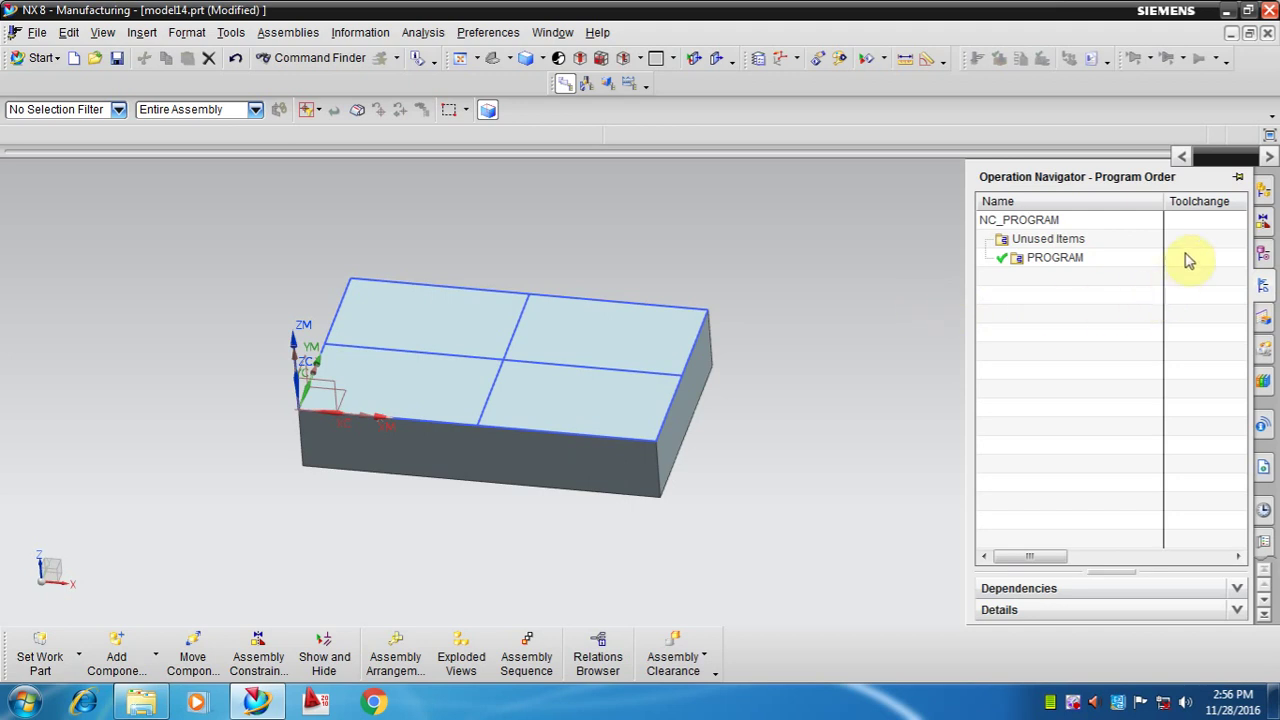
{"action": "left_click", "coordinate": [1240, 183]}
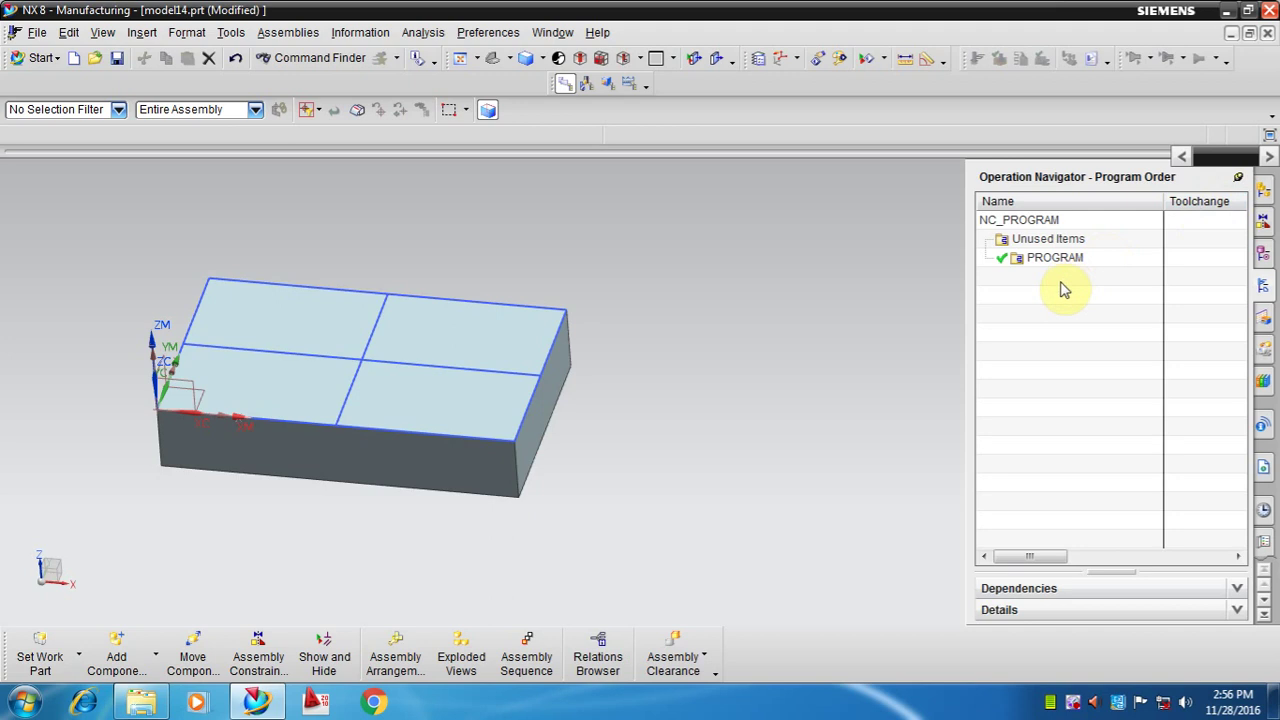
{"action": "scroll", "coordinate": [831, 309], "scroll_direction": "down", "scroll_amount": 1}
{"action": "scroll", "coordinate": [710, 300], "scroll_direction": "up", "scroll_amount": 1}
{"action": "middle_click_drag", "start_coordinate": [735, 318], "coordinate": [763, 308], "text": "shift"}
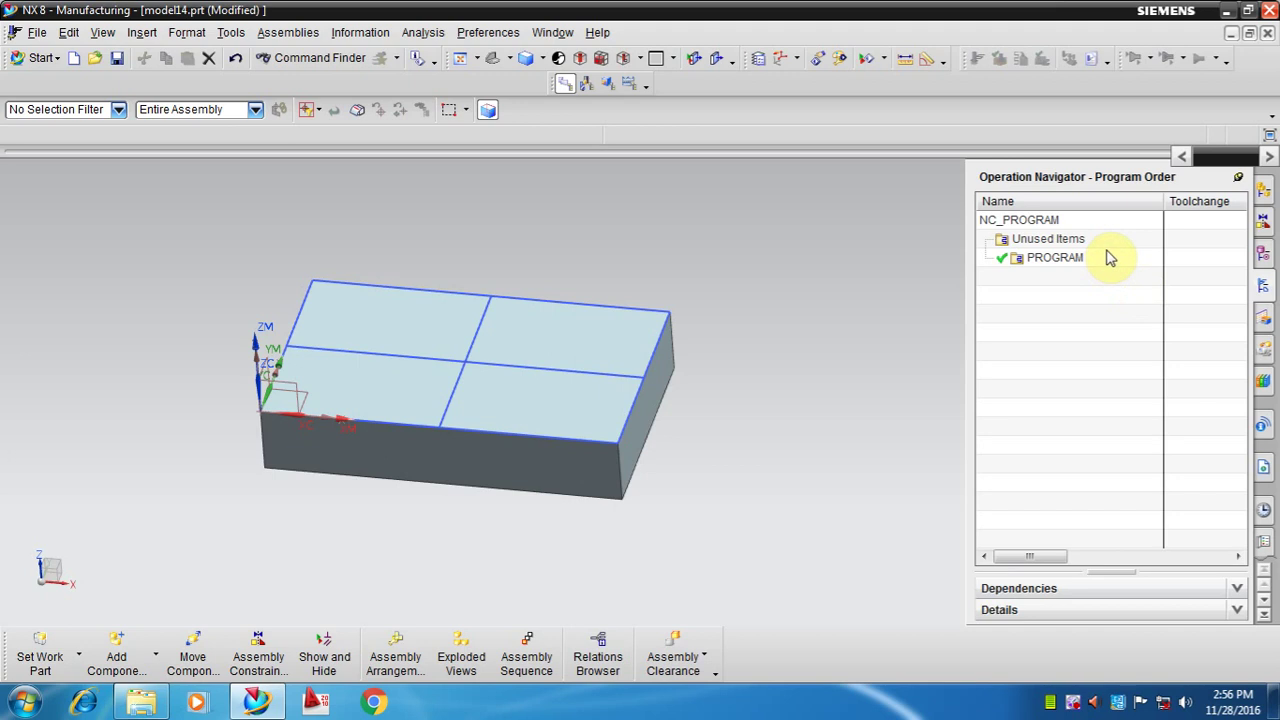
Unpin the navigator, zoom out, and move the navigator views toolbar to the top-right toolbars.
{"action": "left_click", "coordinate": [1238, 179]}
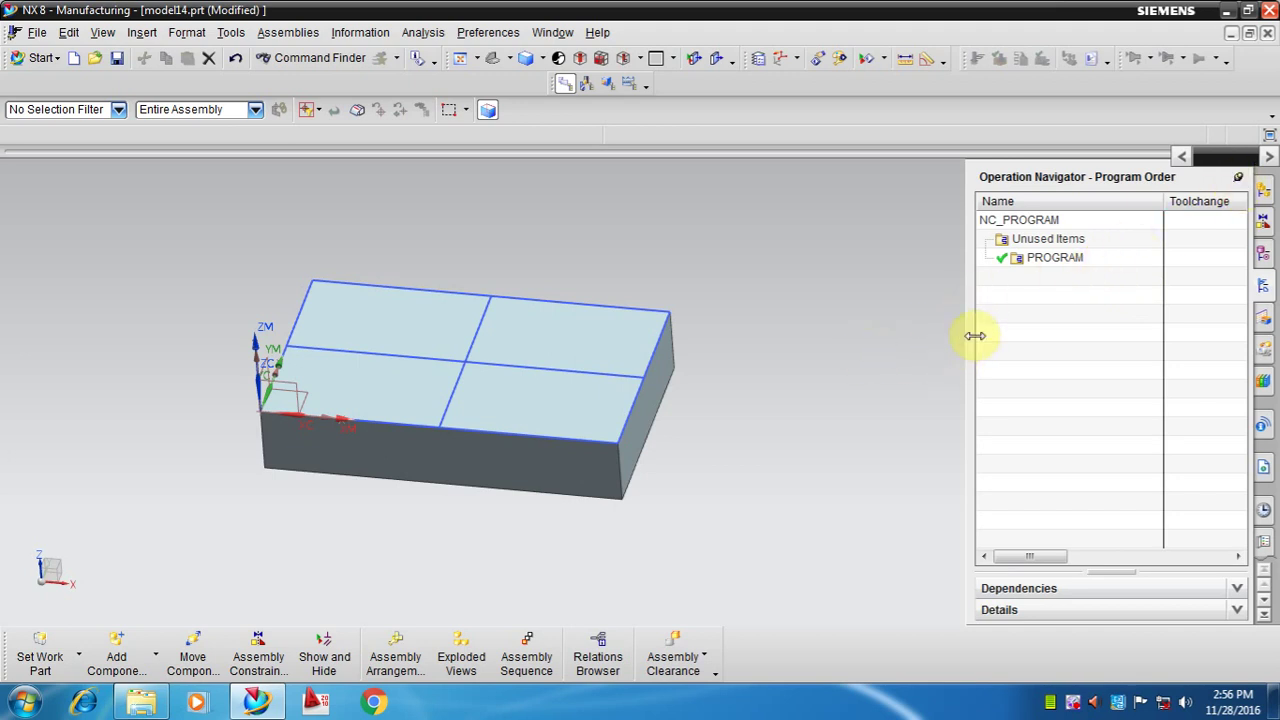
{"action": "scroll", "coordinate": [857, 327], "scroll_direction": "down", "scroll_amount": 2}
{"action": "scroll", "coordinate": [786, 306], "scroll_direction": "down", "scroll_amount": 1}
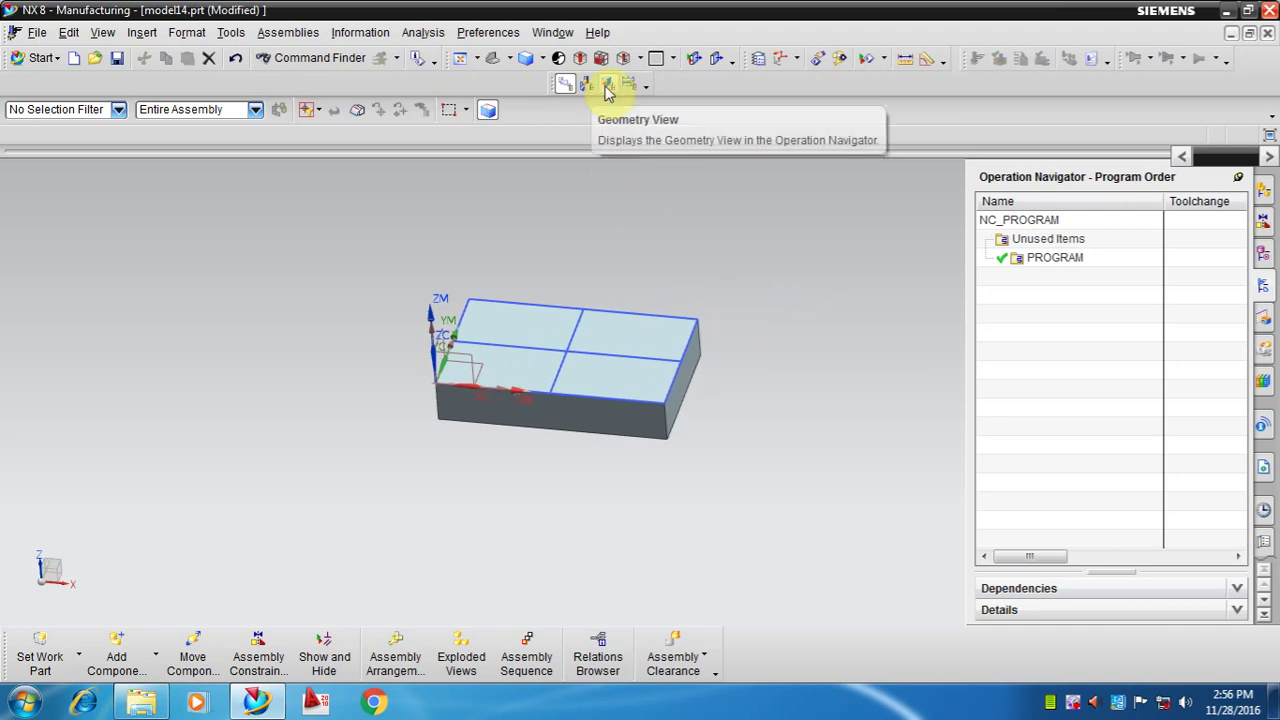
{"action": "left_click_drag", "start_coordinate": [550, 88], "coordinate": [988, 72]}
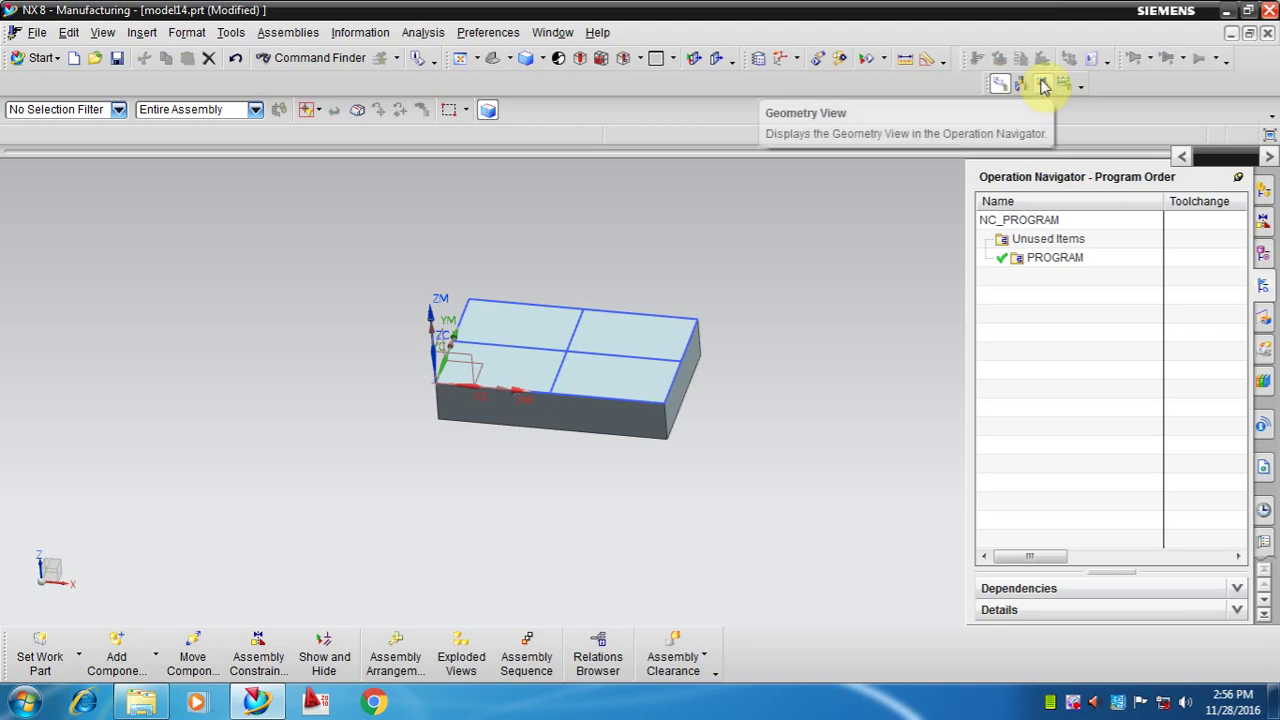
Switch the navigator to Geometry View and expand MCS_MILL to show WORKPIECE.
{"action": "left_click", "coordinate": [1043, 86]}
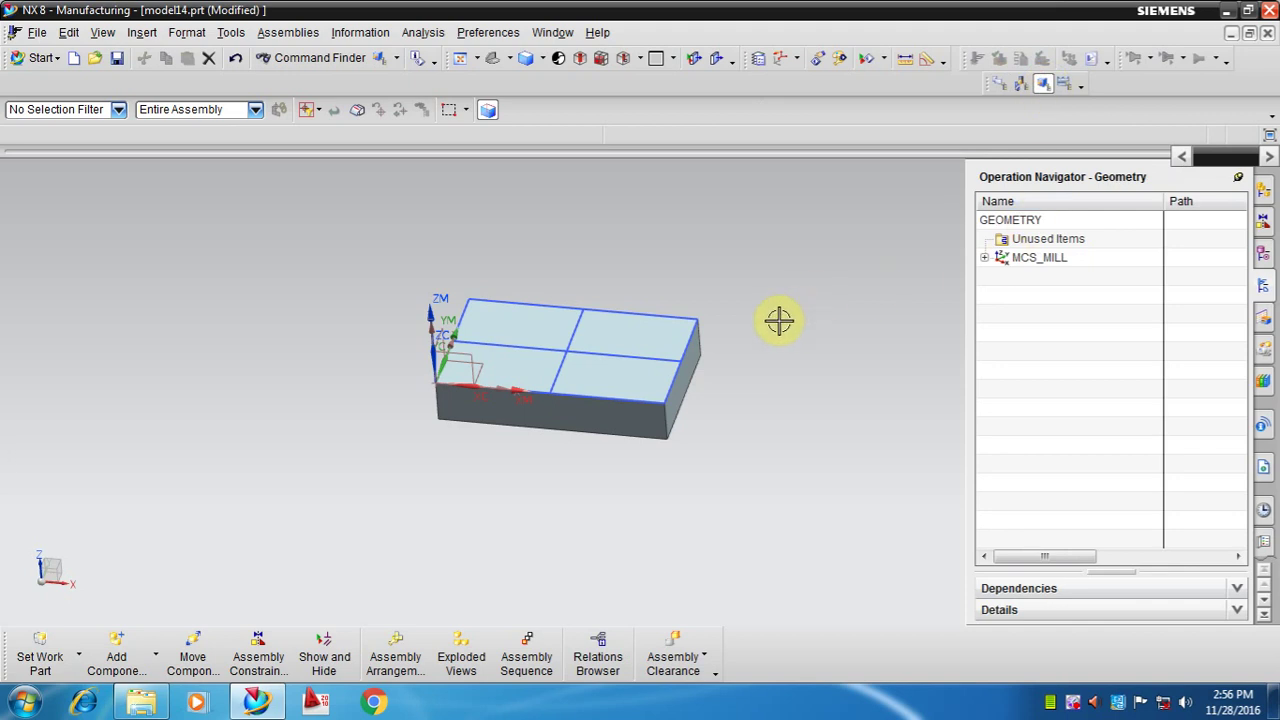
{"action": "scroll", "coordinate": [757, 323], "scroll_direction": "up", "scroll_amount": 2}
{"action": "scroll", "coordinate": [757, 323], "scroll_direction": "down", "scroll_amount": 2}
{"action": "scroll", "coordinate": [757, 340], "scroll_direction": "down", "scroll_amount": 1}
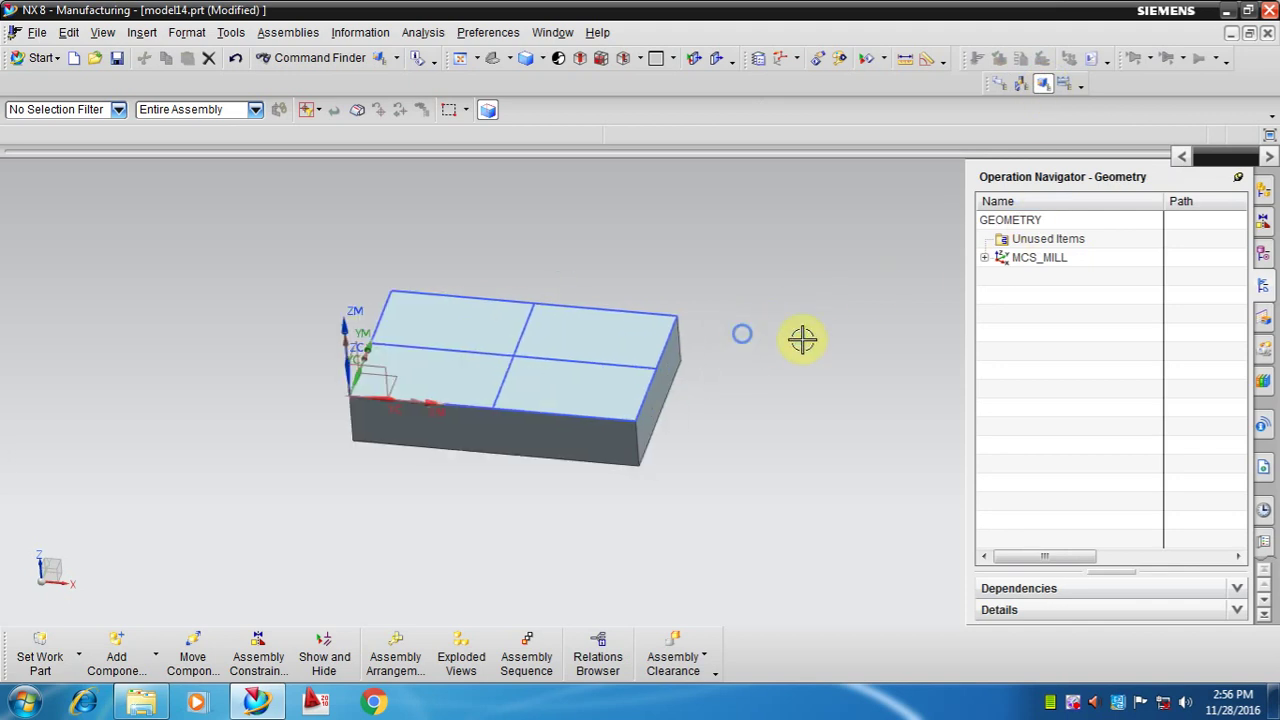
{"action": "left_click", "coordinate": [986, 258]}
{"action": "left_click", "coordinate": [986, 258]}
{"action": "left_click", "coordinate": [986, 258]}
{"action": "left_click", "coordinate": [986, 258]}
{"action": "left_click", "coordinate": [986, 258]}
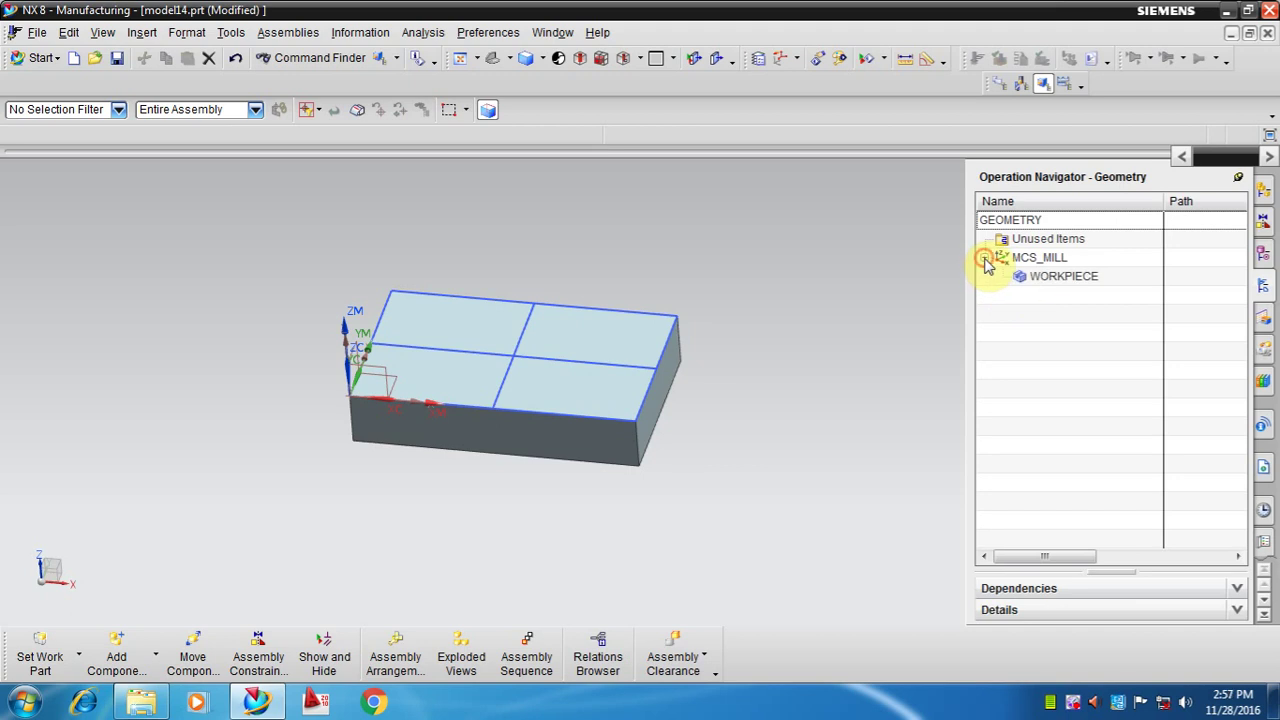
{"action": "left_click", "coordinate": [986, 258]}
{"action": "left_click", "coordinate": [986, 258]}
{"action": "scroll", "coordinate": [782, 342], "scroll_direction": "down", "scroll_amount": 2}
{"action": "scroll", "coordinate": [750, 315], "scroll_direction": "up", "scroll_amount": 2}
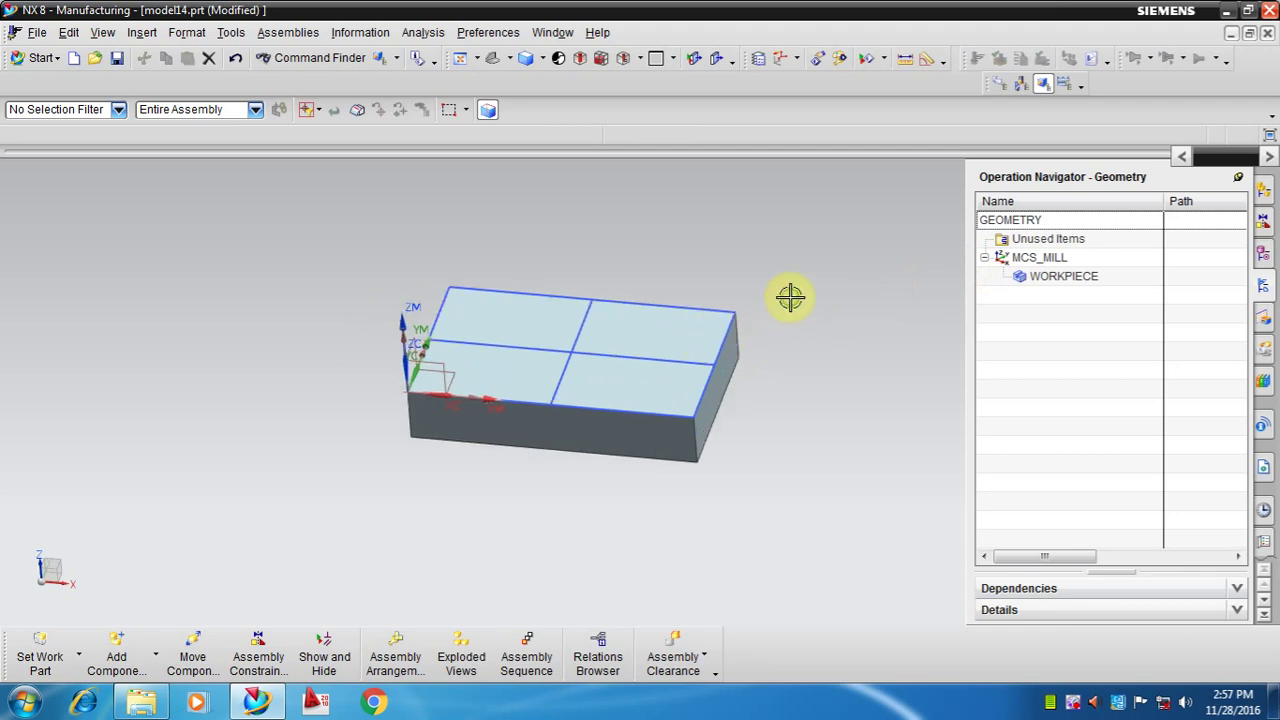
{"action": "mouse_move", "coordinate": [750, 342]}
{"action": "middle_mouse_down"}
{"action": "mouse_move", "coordinate": [708, 337]}
{"action": "mouse_move", "coordinate": [746, 343]}
{"action": "mouse_move", "coordinate": [746, 368]}
{"action": "mouse_move", "coordinate": [709, 363]}
{"action": "middle_mouse_up"}
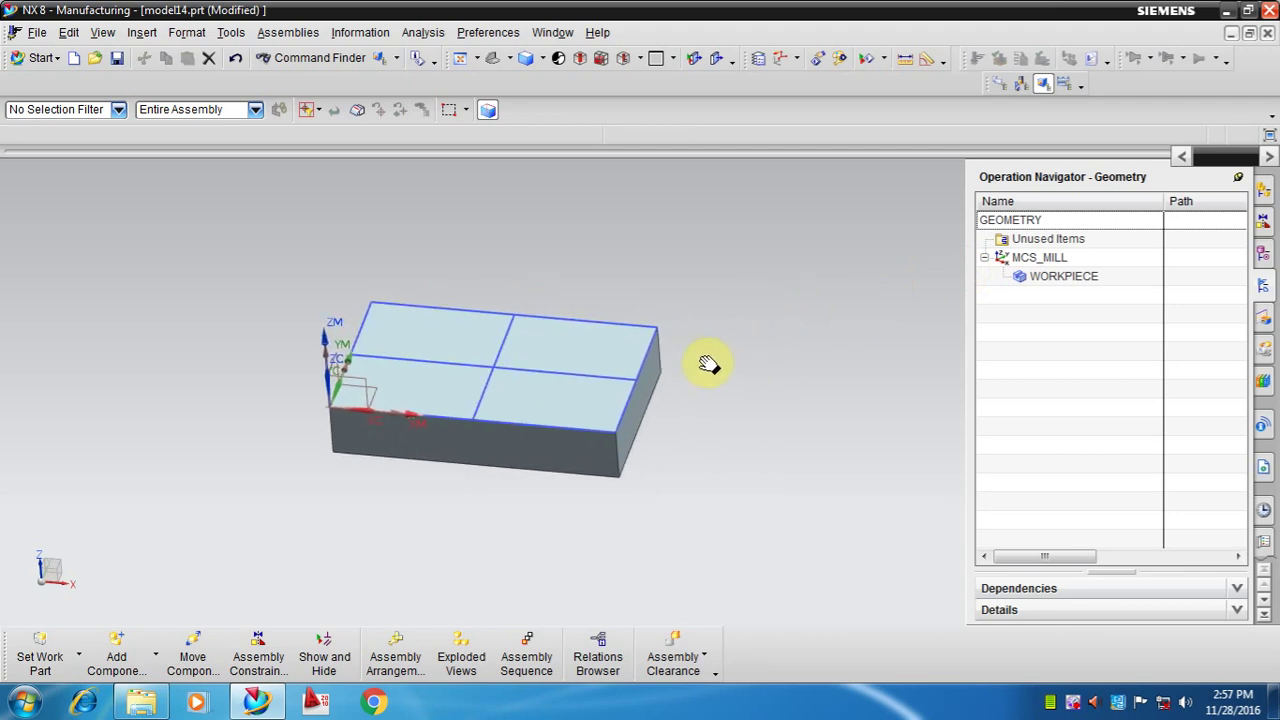
{"action": "scroll", "coordinate": [683, 338], "scroll_direction": "down", "scroll_amount": 2}
{"action": "scroll", "coordinate": [683, 338], "scroll_direction": "up", "scroll_amount": 2}
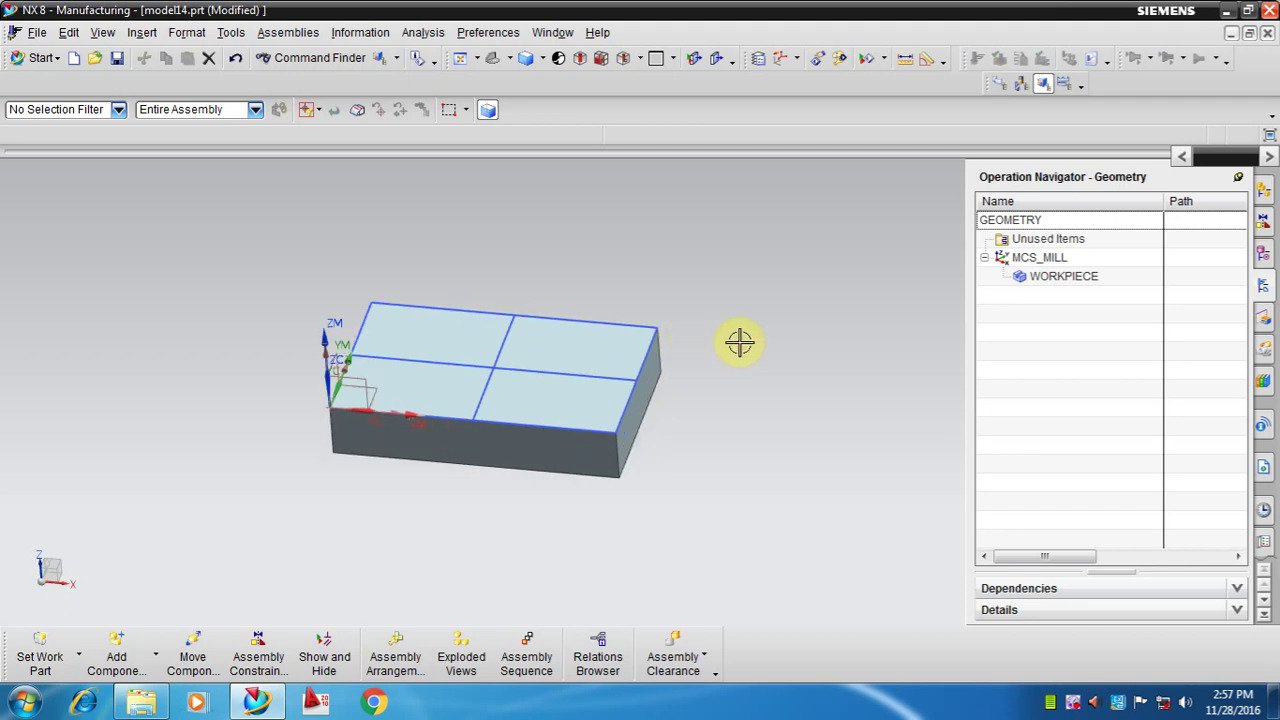
{"action": "scroll", "coordinate": [709, 337], "scroll_direction": "down", "scroll_amount": 1}
{"action": "scroll", "coordinate": [703, 346], "scroll_direction": "up", "scroll_amount": 2}
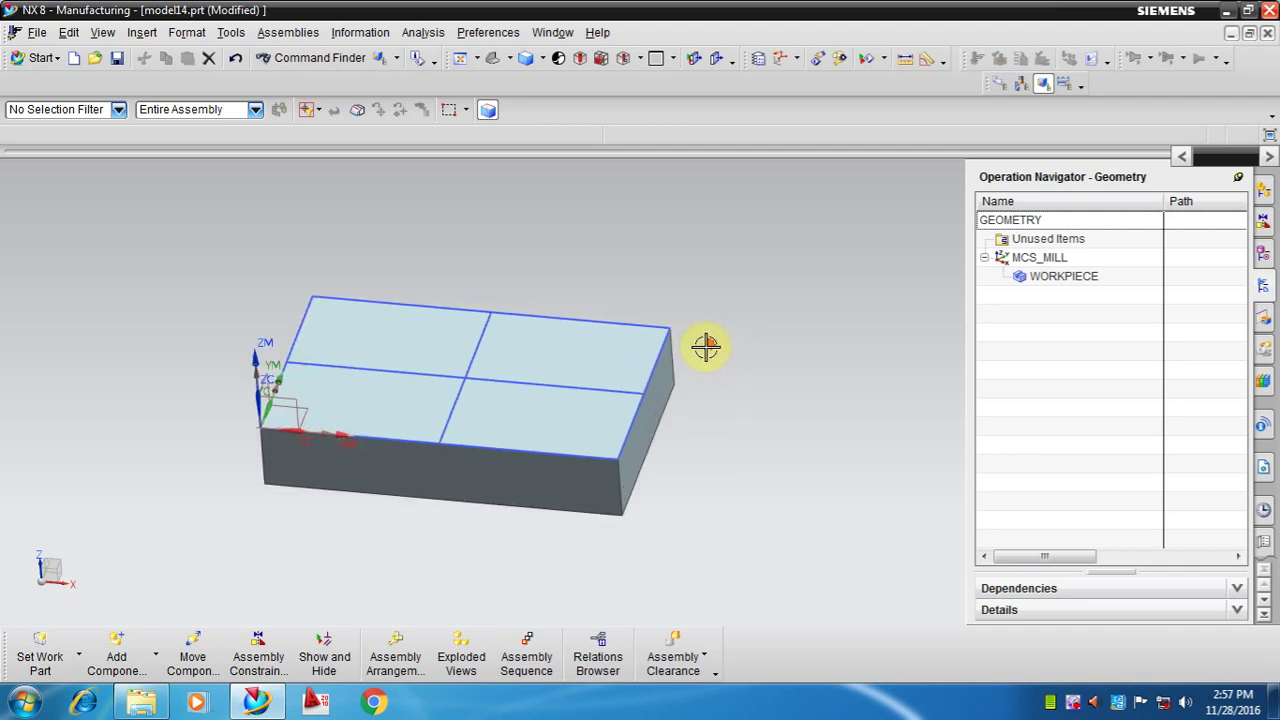
{"action": "mouse_move", "coordinate": [728, 346]}
{"action": "middle_mouse_down", "text": "shift"}
{"action": "mouse_move", "coordinate": [742, 342]}
{"action": "mouse_move", "coordinate": [725, 338]}
{"action": "middle_mouse_up", "text": "shift"}
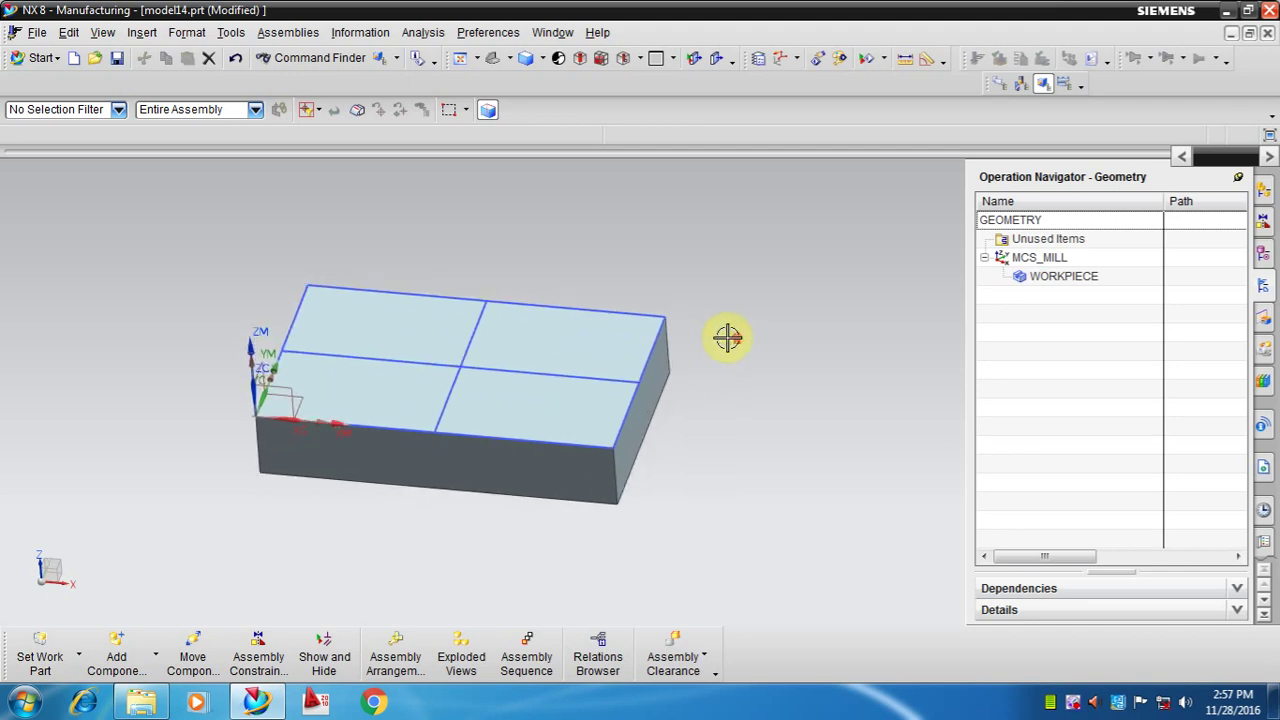
{"action": "scroll", "coordinate": [663, 300], "scroll_direction": "down", "scroll_amount": 1}
{"action": "scroll", "coordinate": [674, 303], "scroll_direction": "up", "scroll_amount": 2}
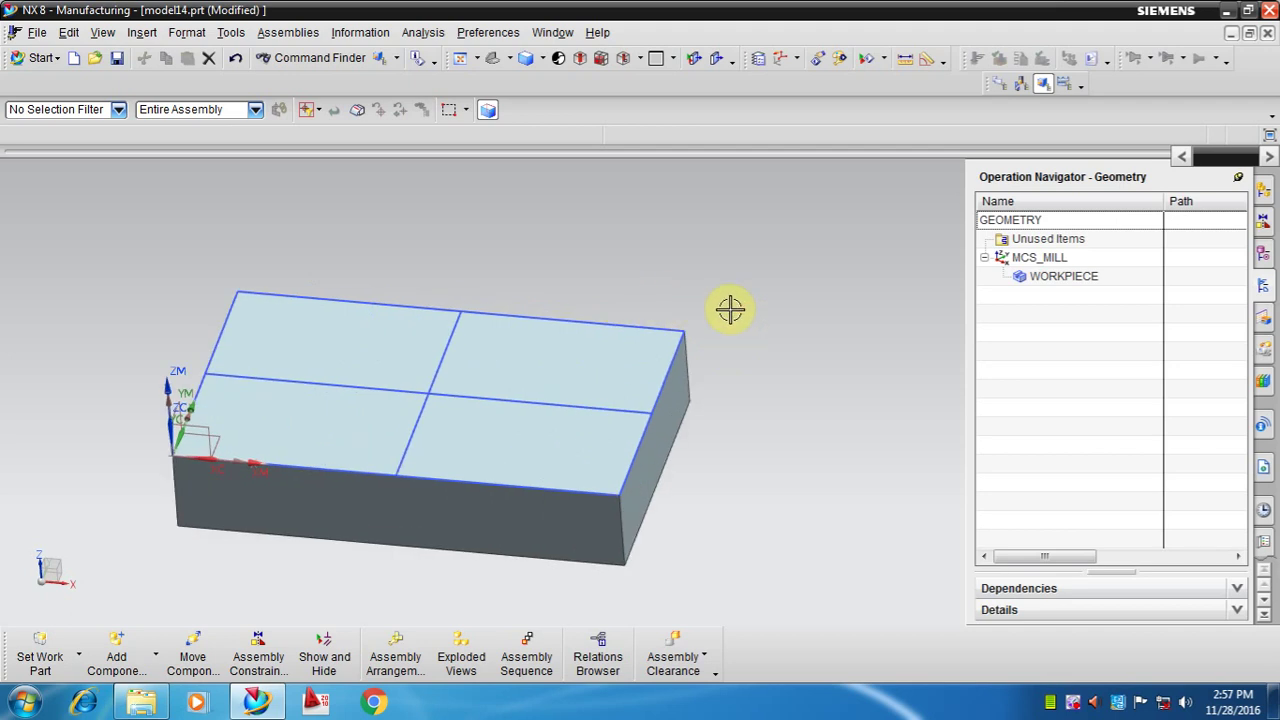
{"action": "scroll", "coordinate": [730, 310], "scroll_direction": "down", "scroll_amount": 1}
{"action": "scroll", "coordinate": [712, 330], "scroll_direction": "up", "scroll_amount": 1}
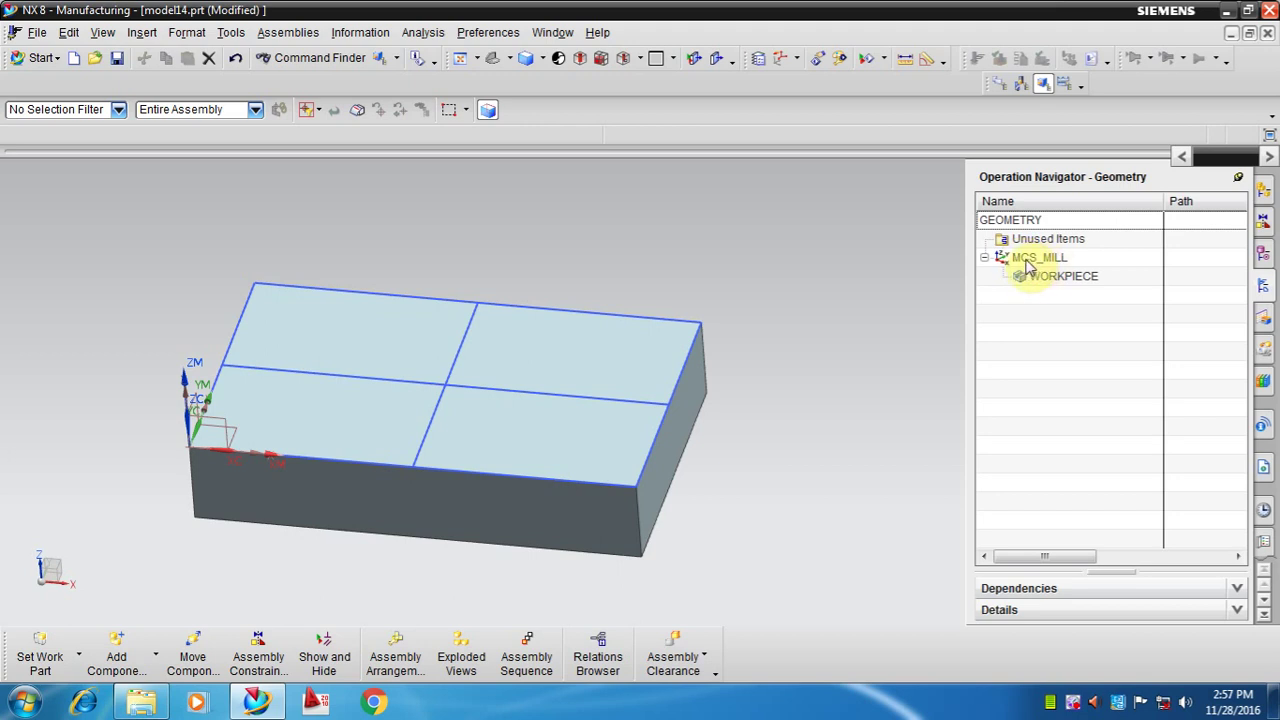
Open MCS_MILL's Mill Orient dialog and its CSYS editor.
{"action": "left_click", "coordinate": [1028, 260]}
{"action": "right_click", "coordinate": [1028, 261]}
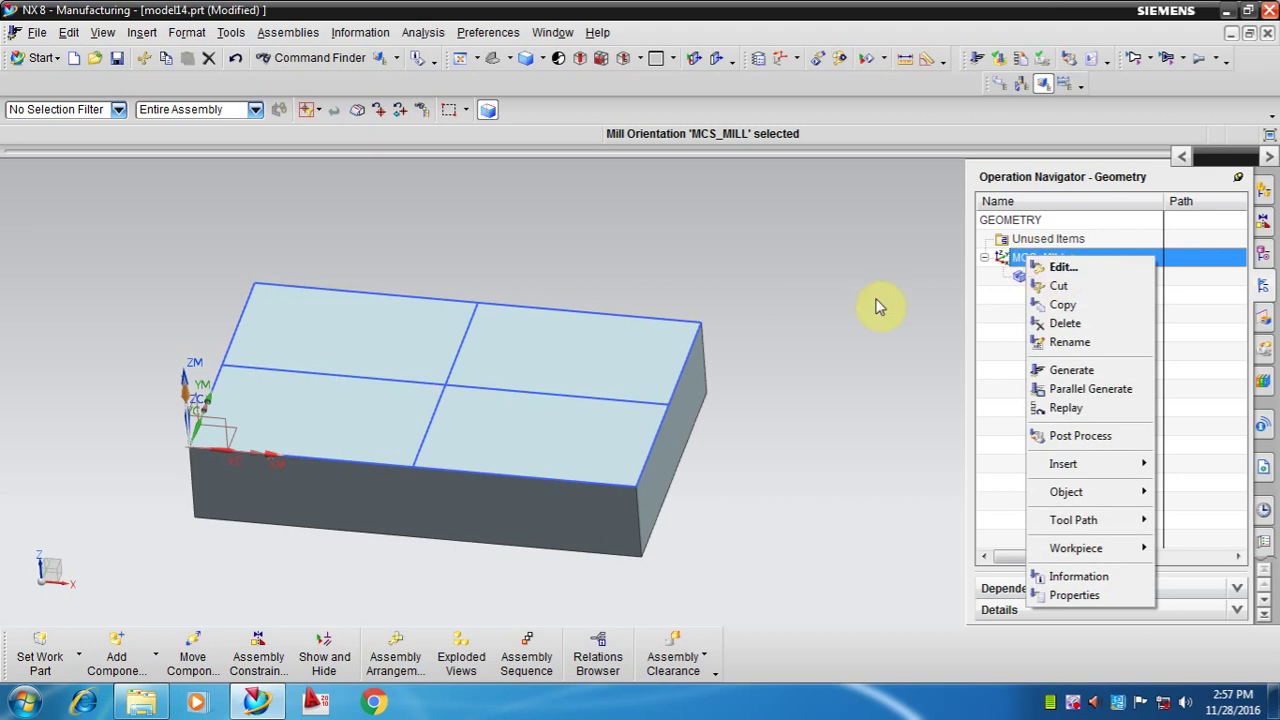
{"action": "left_click", "coordinate": [1008, 265]}
{"action": "double_click", "coordinate": [1016, 262]}
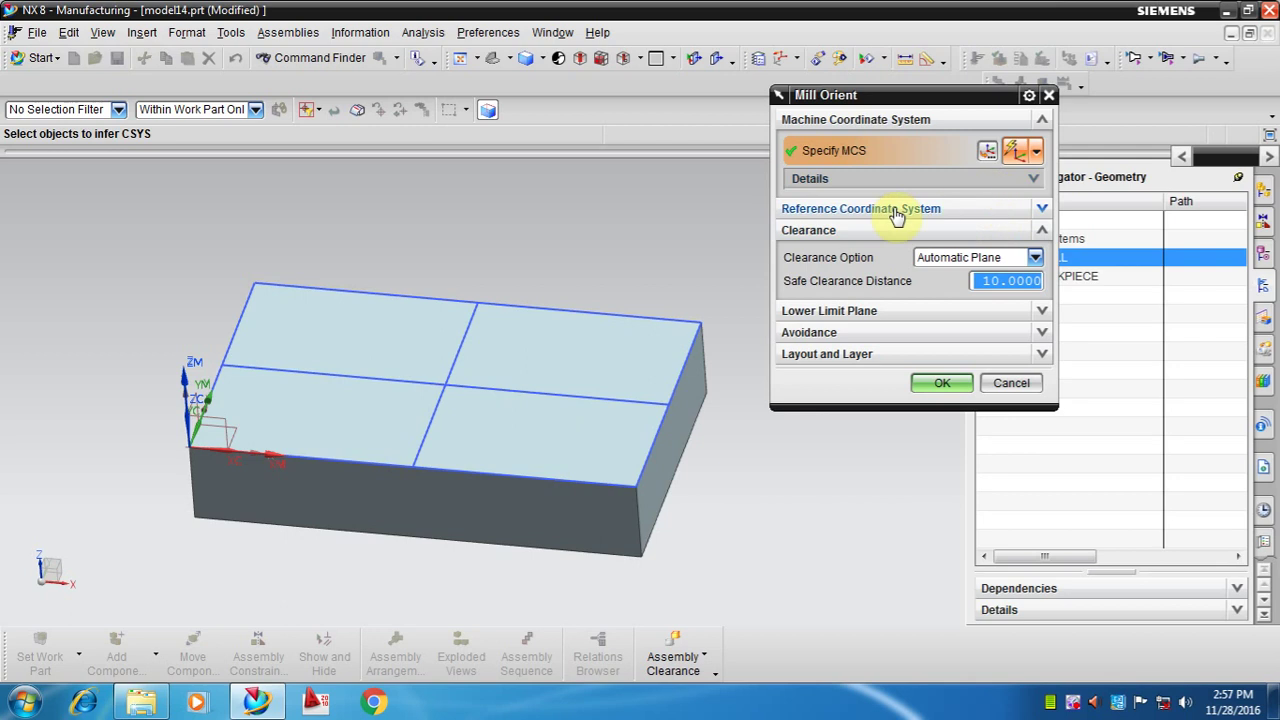
{"action": "scroll", "coordinate": [630, 255], "scroll_direction": "down", "scroll_amount": 1}
{"action": "scroll", "coordinate": [630, 255], "scroll_direction": "up", "scroll_amount": 1}
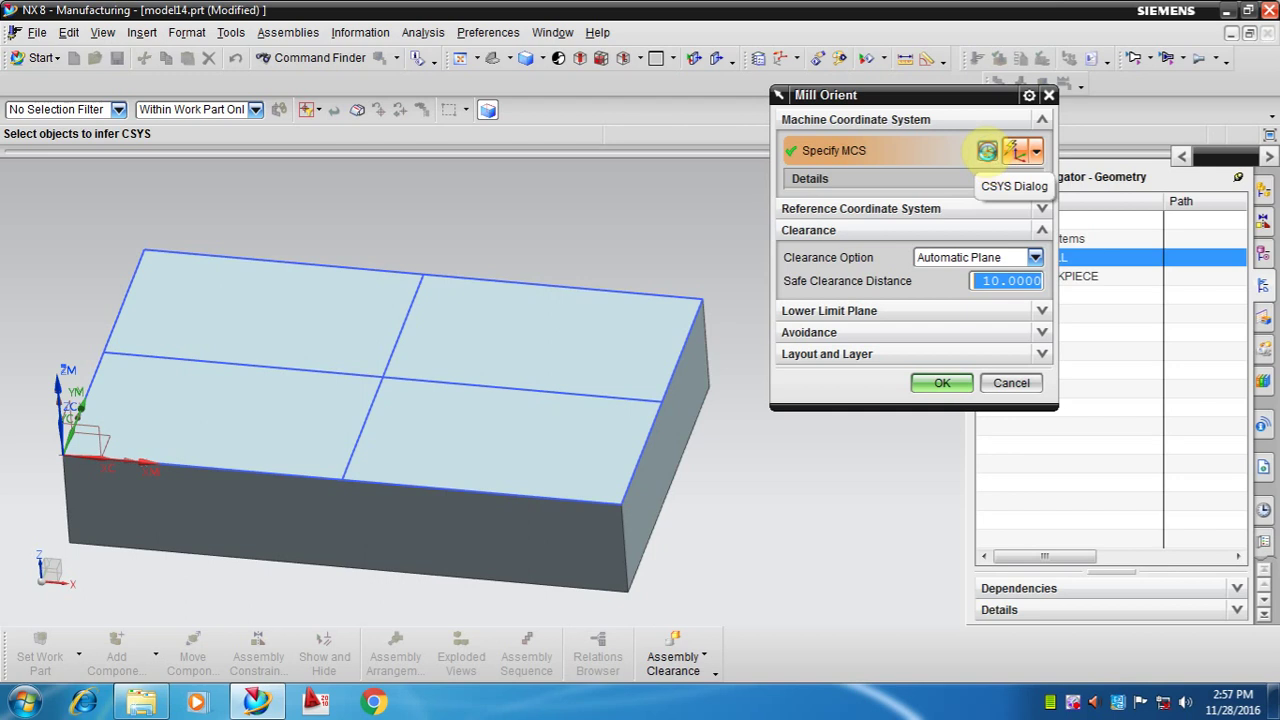
{"action": "left_click", "coordinate": [1015, 152]}
Snap the MCS origin to the block's top-face centre (X 66.5, Y 41, Z 0) and accept.
{"action": "scroll", "coordinate": [534, 357], "scroll_direction": "down", "scroll_amount": 1}
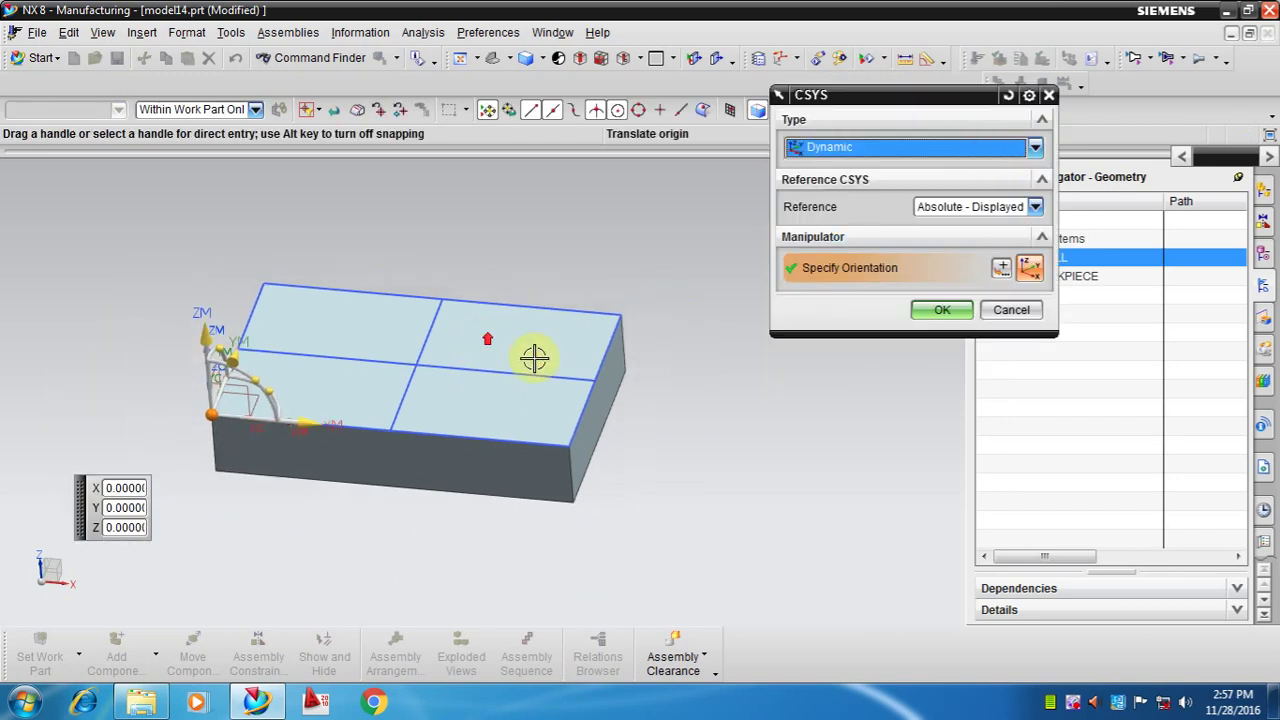
{"action": "scroll", "coordinate": [360, 366], "scroll_direction": "up", "scroll_amount": 1}
{"action": "middle_click_drag", "start_coordinate": [408, 366], "coordinate": [380, 380], "text": "shift"}
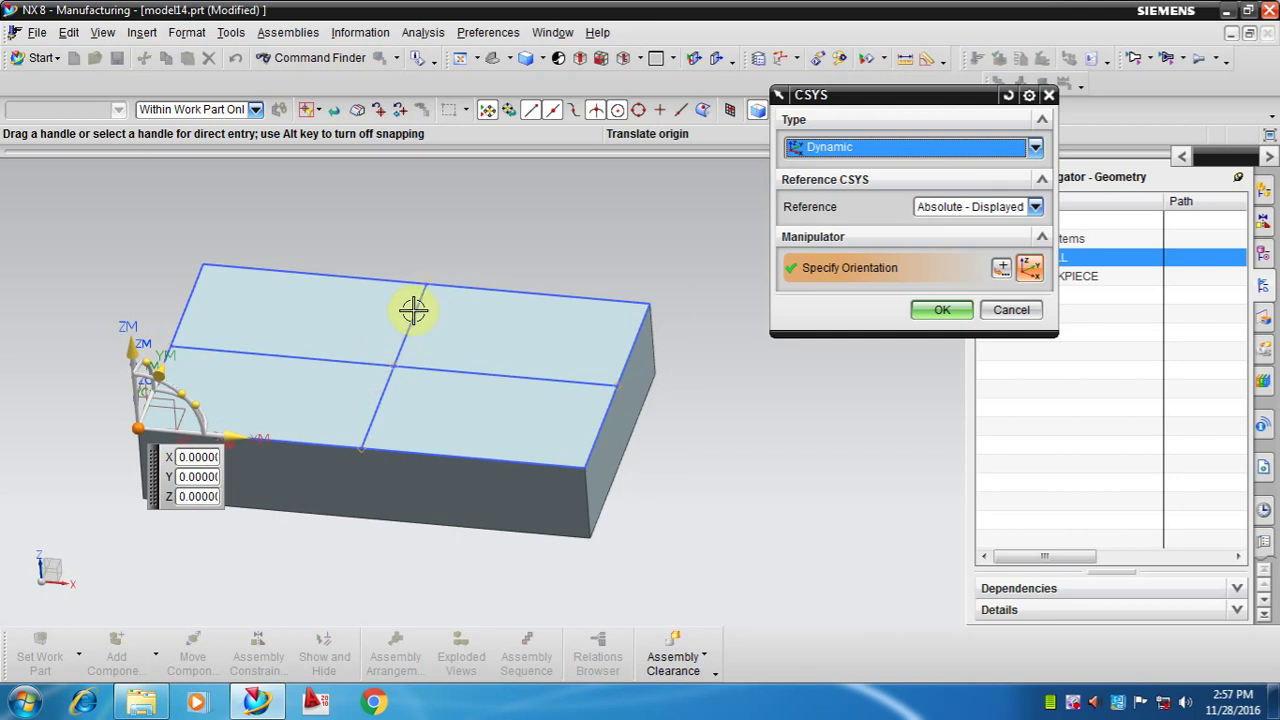
{"action": "left_click", "coordinate": [393, 366]}
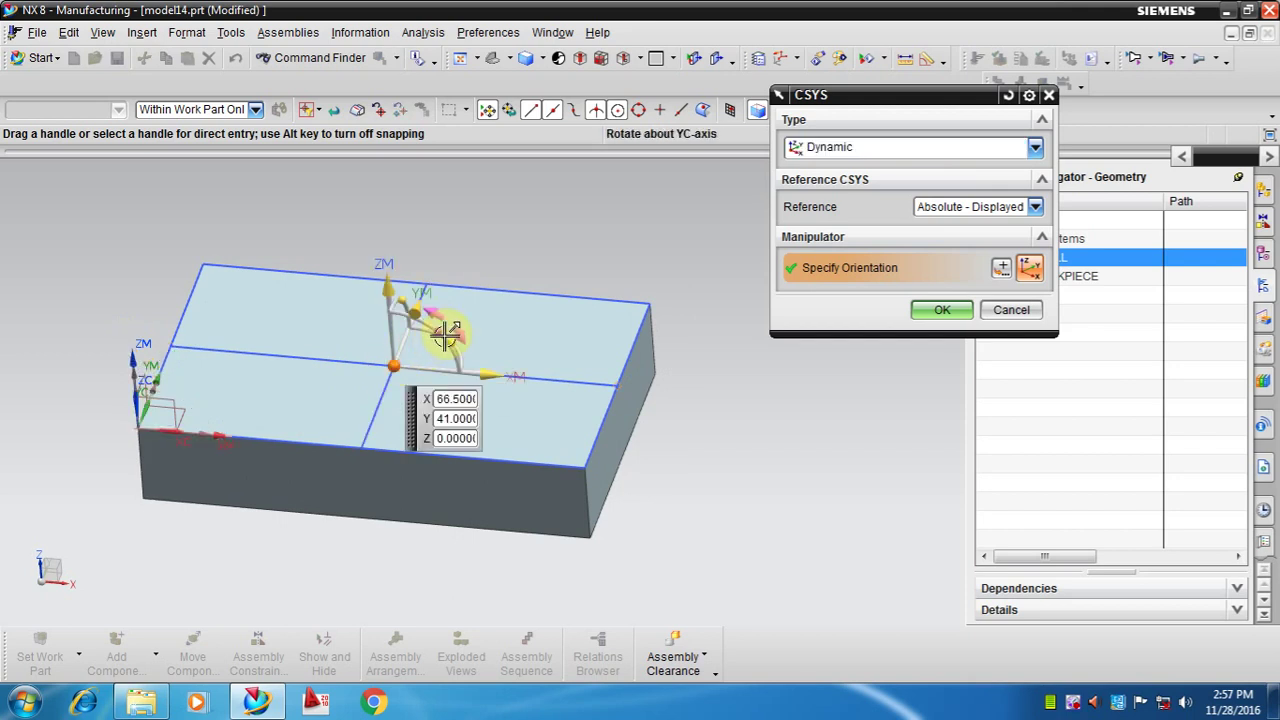
{"action": "left_click", "coordinate": [585, 468]}
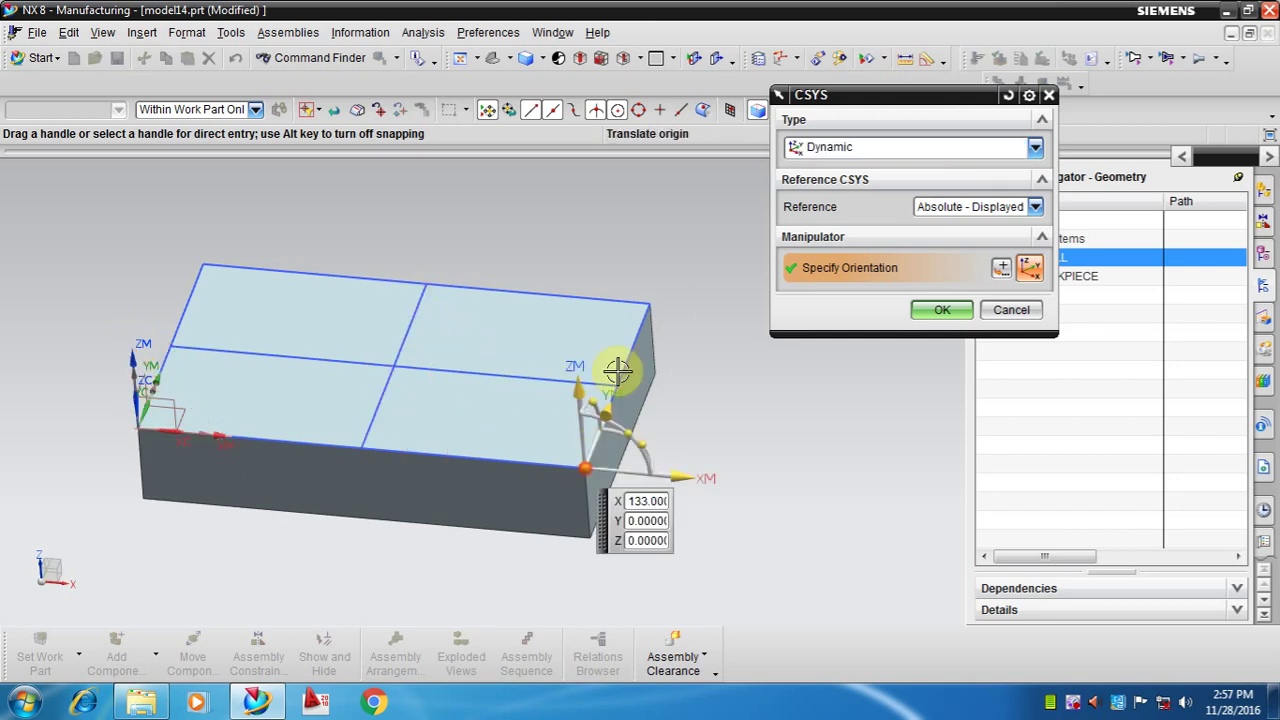
{"action": "left_click", "coordinate": [646, 304]}
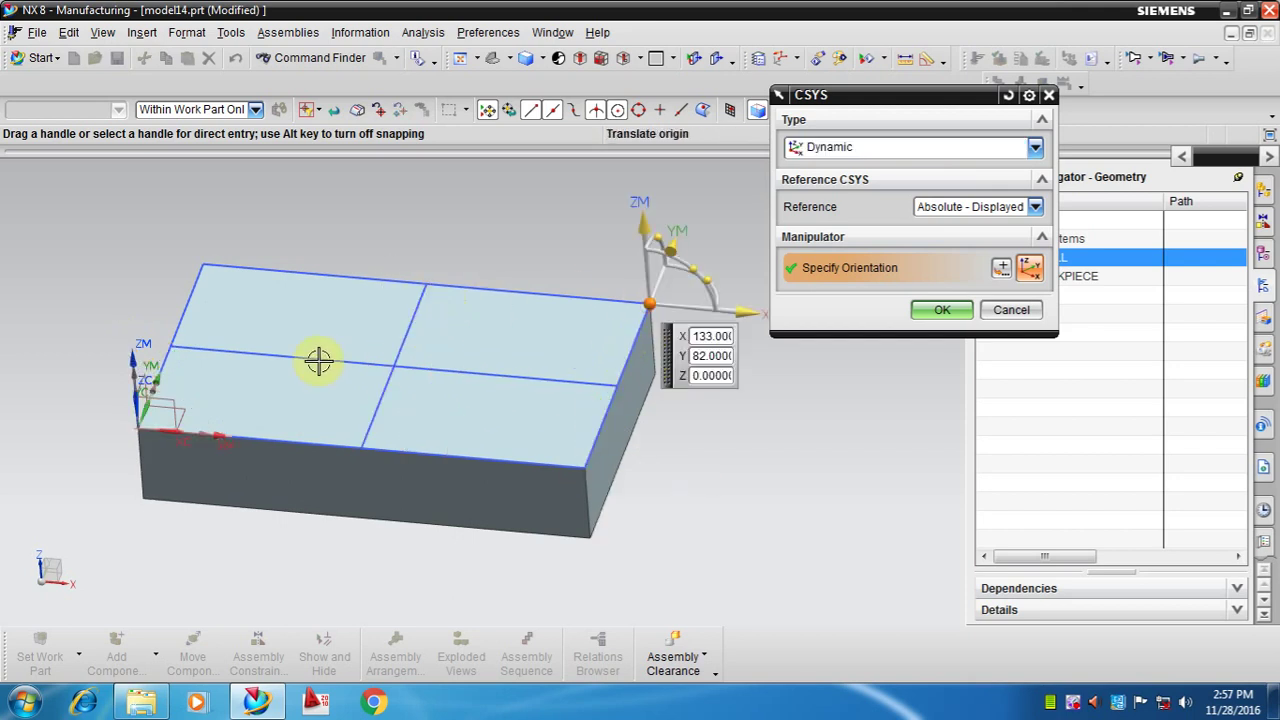
{"action": "left_click", "coordinate": [386, 371]}
{"action": "scroll", "coordinate": [429, 320], "scroll_direction": "up", "scroll_amount": 2}
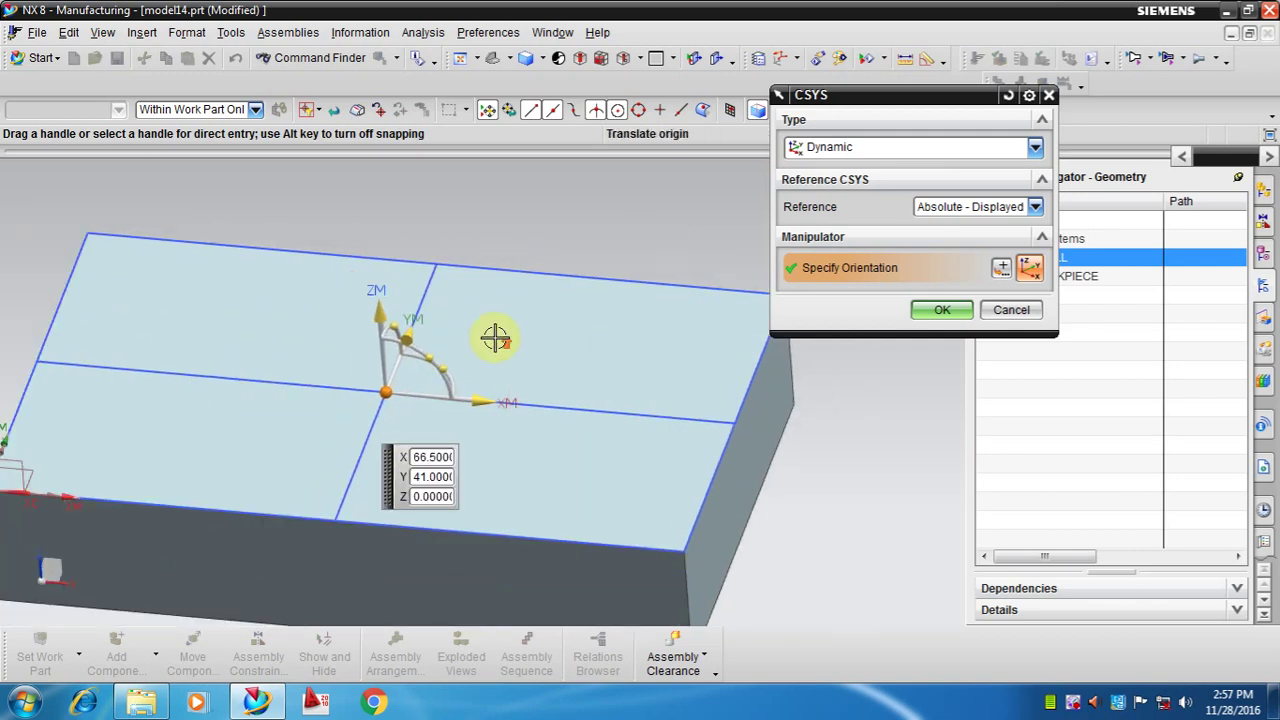
{"action": "scroll", "coordinate": [495, 338], "scroll_direction": "down", "scroll_amount": 2}
{"action": "mouse_move", "coordinate": [517, 334]}
{"action": "middle_mouse_down"}
{"action": "mouse_move", "coordinate": [486, 306]}
{"action": "mouse_move", "coordinate": [480, 343]}
{"action": "middle_mouse_up"}
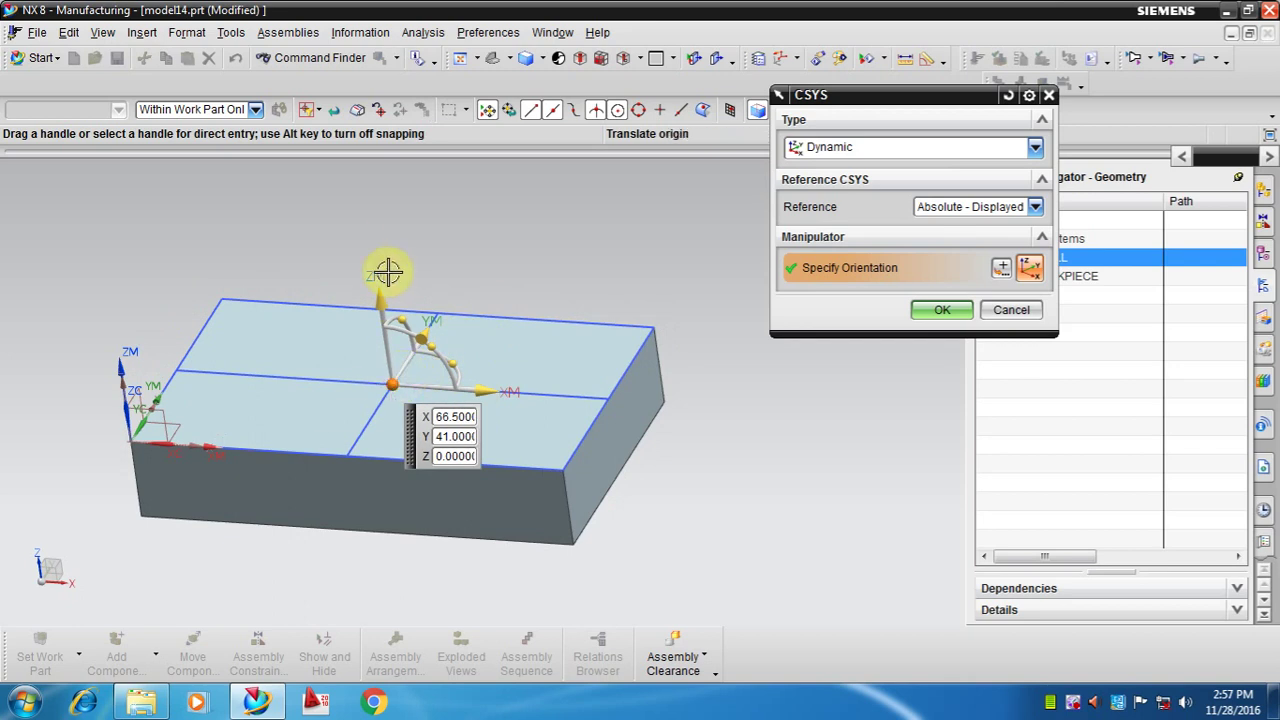
{"action": "scroll", "coordinate": [471, 329], "scroll_direction": "down", "scroll_amount": 1}
{"action": "scroll", "coordinate": [458, 343], "scroll_direction": "down", "scroll_amount": 1}
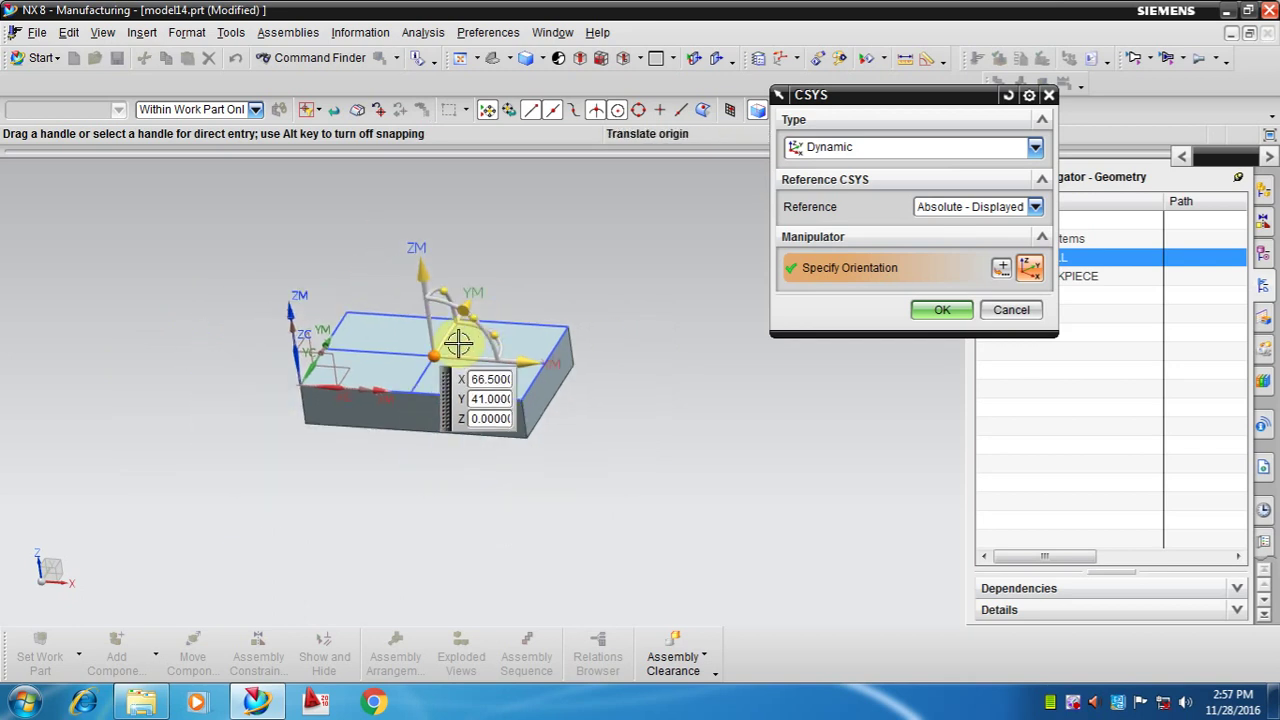
{"action": "scroll", "coordinate": [458, 343], "scroll_direction": "up", "scroll_amount": 2}
{"action": "mouse_move", "coordinate": [534, 278]}
{"action": "middle_mouse_down"}
{"action": "mouse_move", "coordinate": [523, 314]}
{"action": "mouse_move", "coordinate": [523, 286]}
{"action": "mouse_move", "coordinate": [541, 315]}
{"action": "middle_mouse_up"}
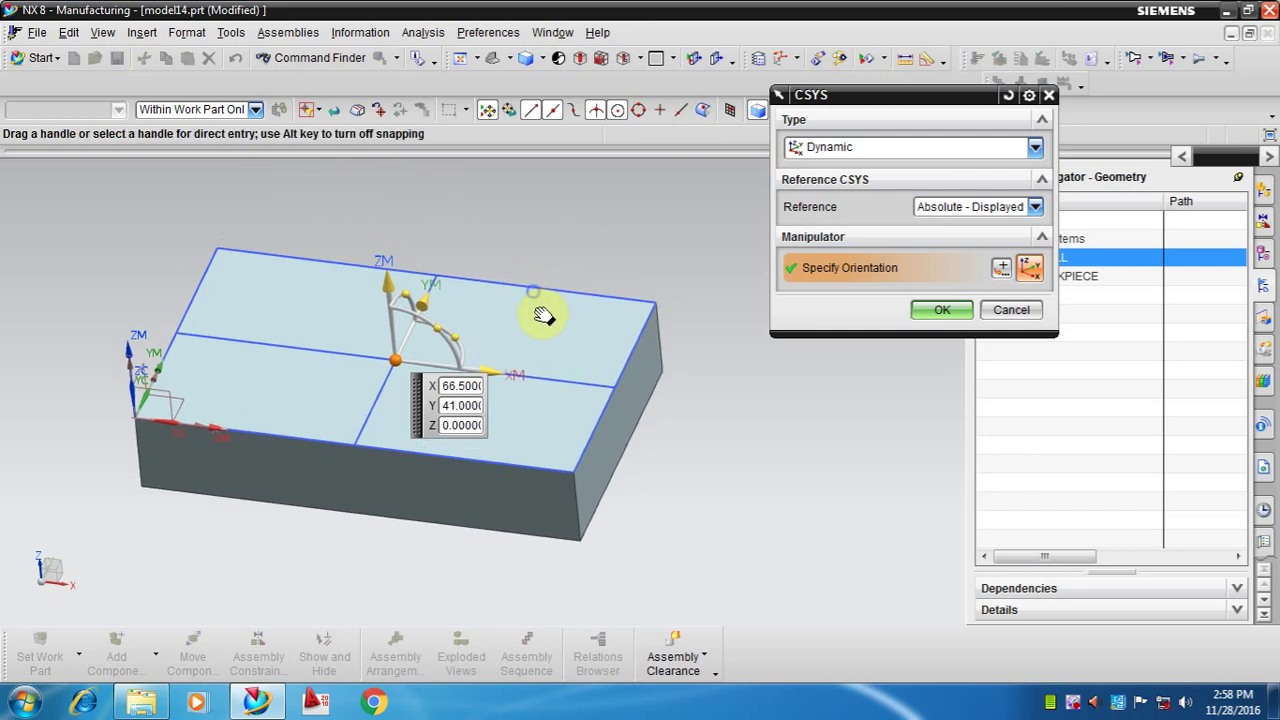
{"action": "left_click", "coordinate": [944, 311]}
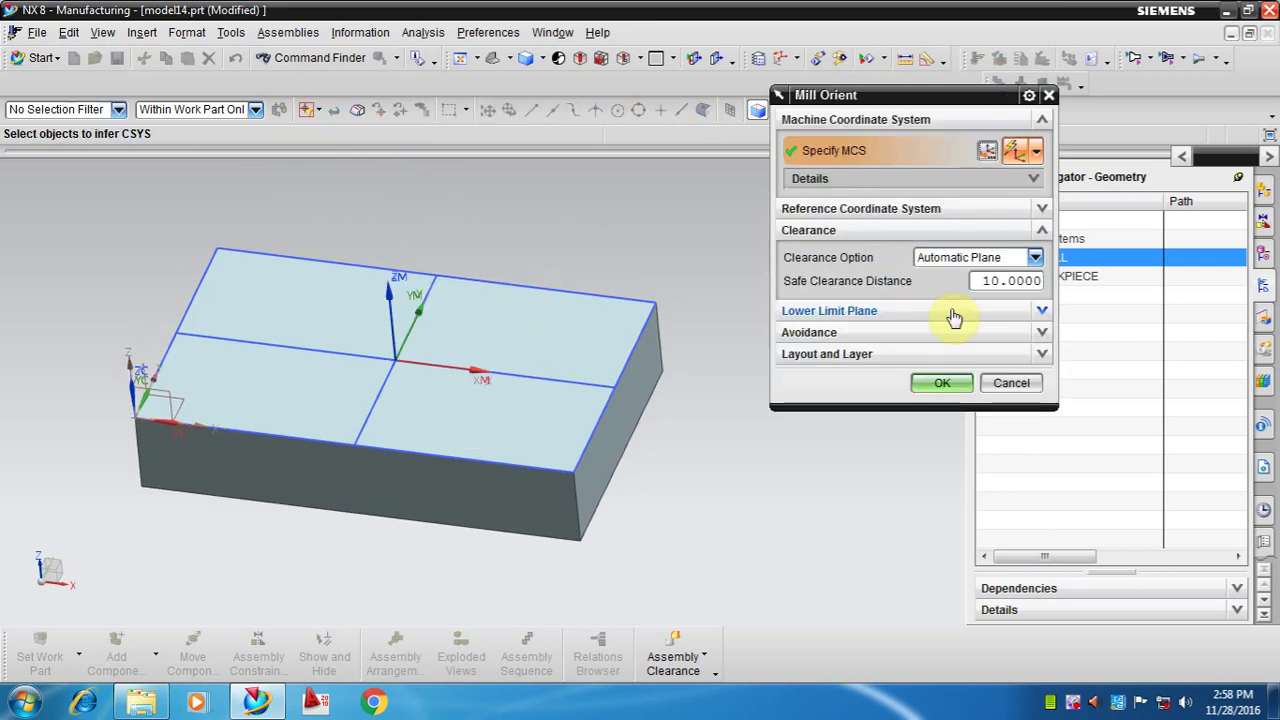
Keep Automatic Plane clearance with safe clearance distance 10 and confirm Mill Orient.
{"action": "double_click", "coordinate": [997, 283]}
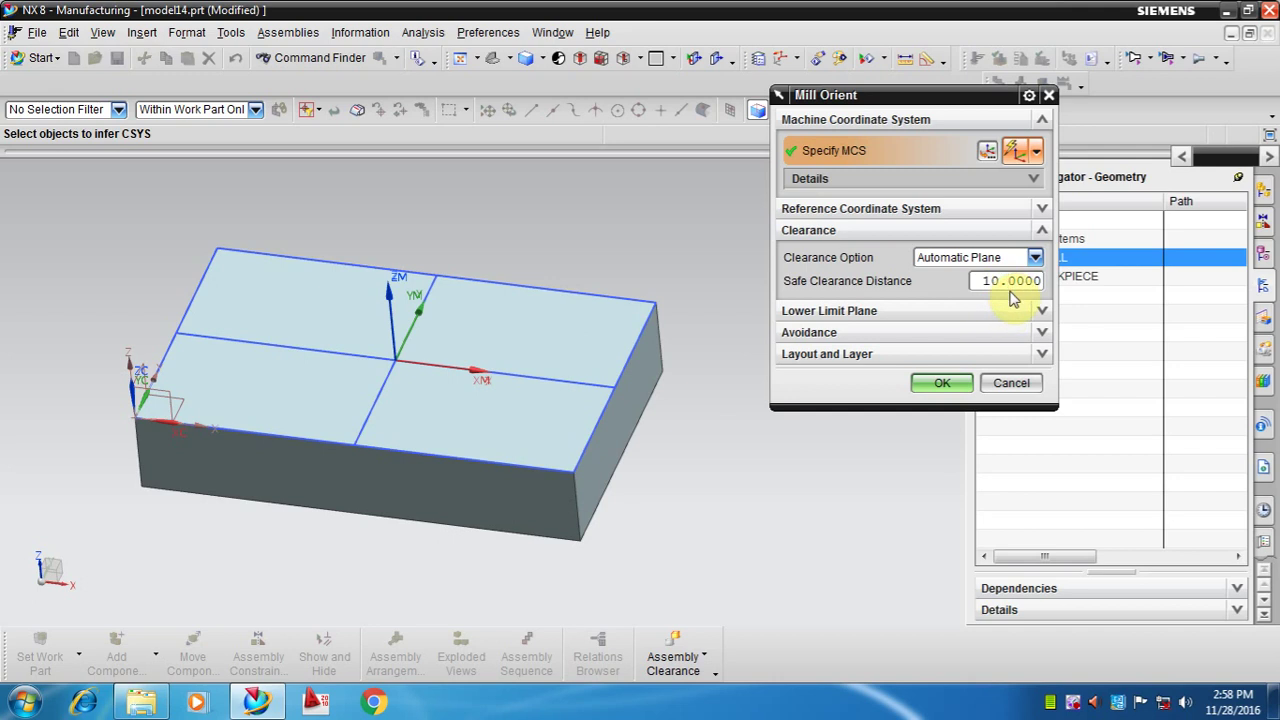
{"action": "middle_click_drag", "start_coordinate": [487, 299], "coordinate": [480, 306], "text": "shift"}
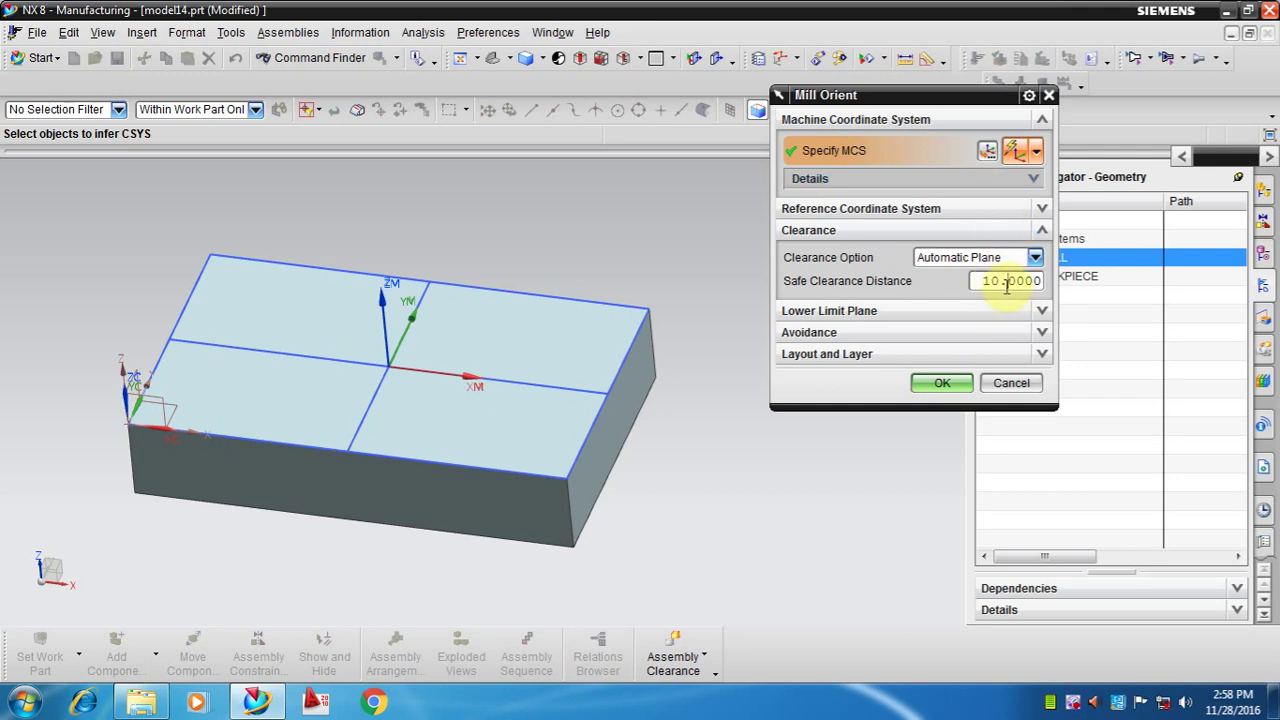
{"action": "left_click", "coordinate": [943, 383]}
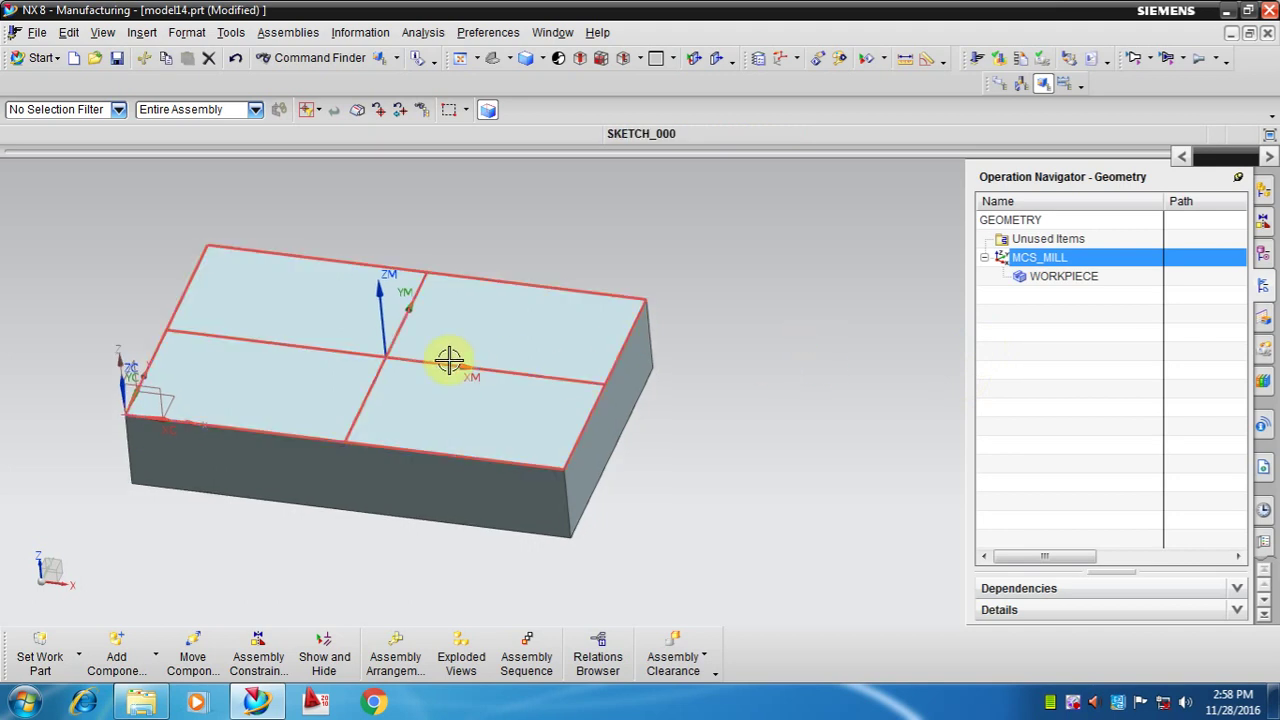
{"action": "scroll", "coordinate": [820, 374], "scroll_direction": "up", "scroll_amount": 2}
{"action": "scroll", "coordinate": [743, 360], "scroll_direction": "down", "scroll_amount": 3}
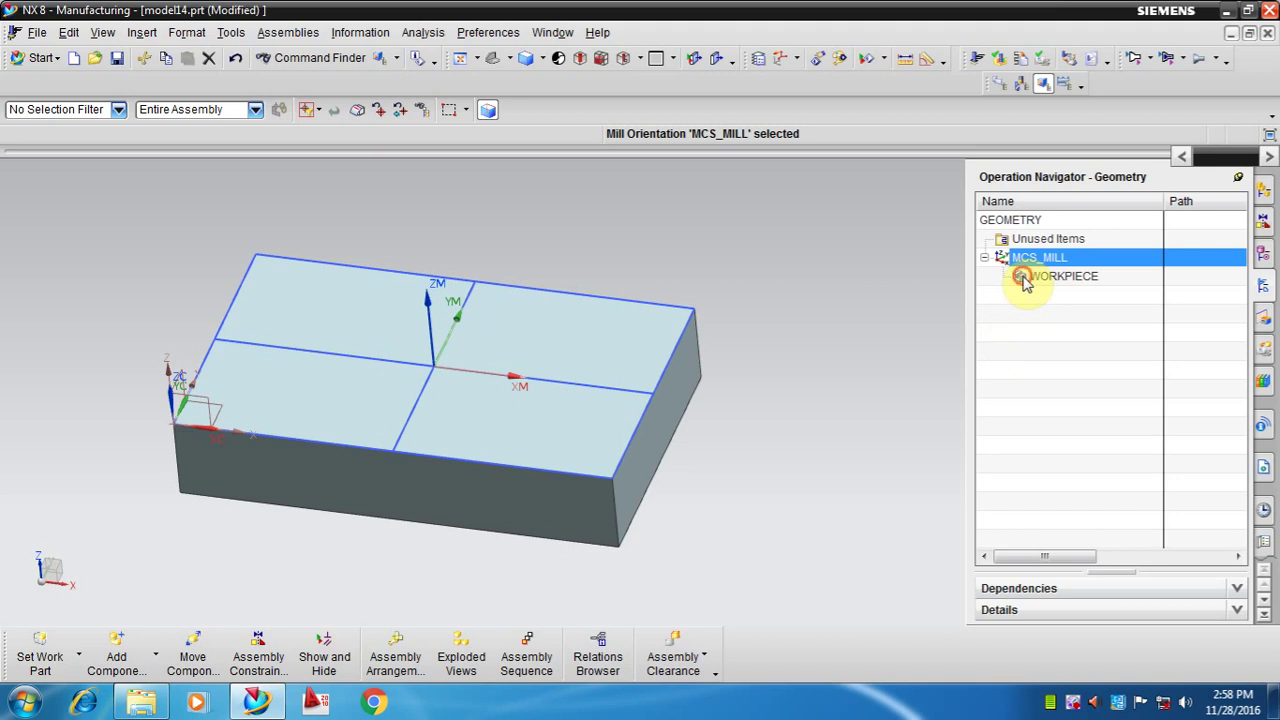
Open the WORKPIECE Mill Geom dialog, showing CARBON STEEL material and a 0.0000 part offset.
{"action": "left_click", "coordinate": [1025, 281]}
{"action": "right_click", "coordinate": [1025, 283]}
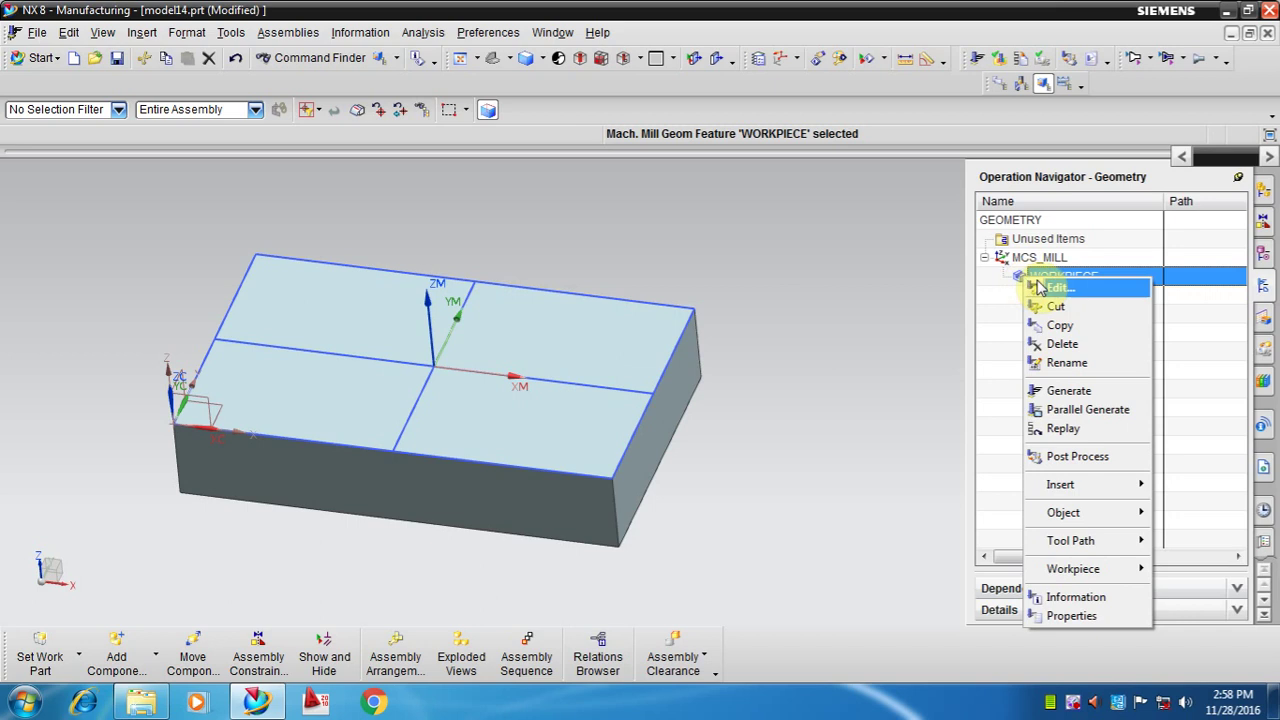
{"action": "left_click", "coordinate": [910, 292]}
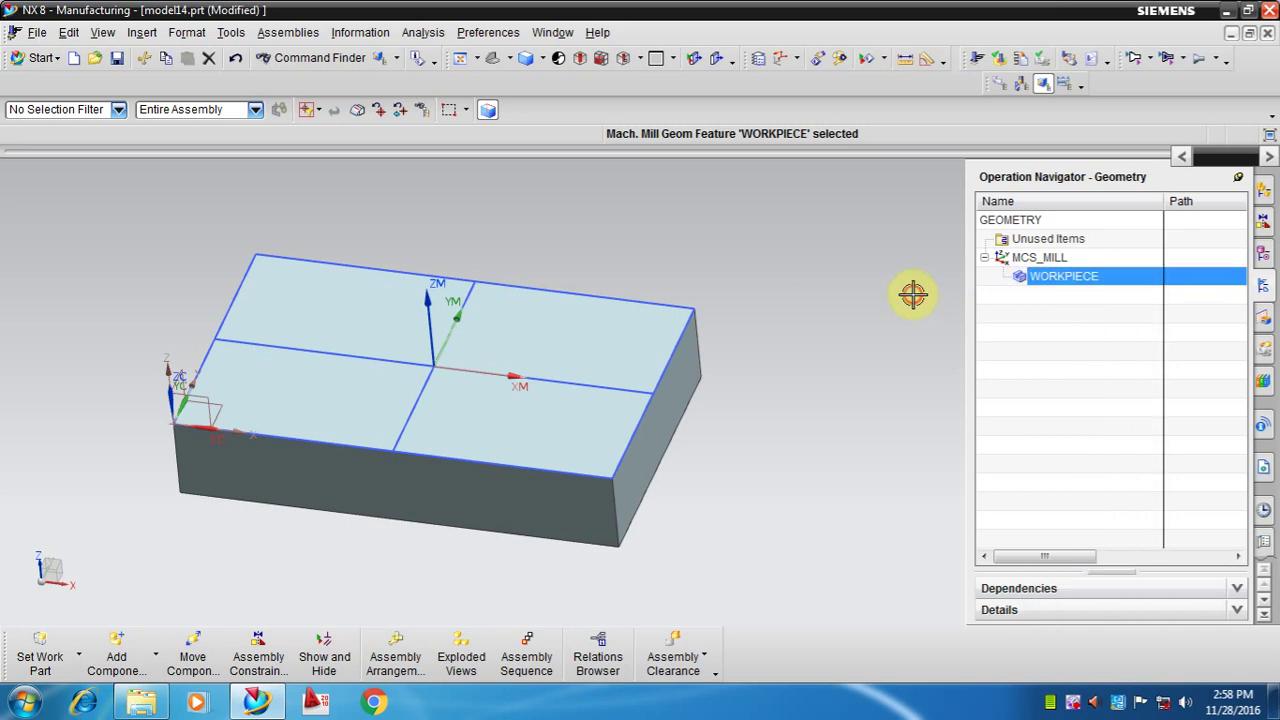
{"action": "double_click", "coordinate": [1027, 283]}
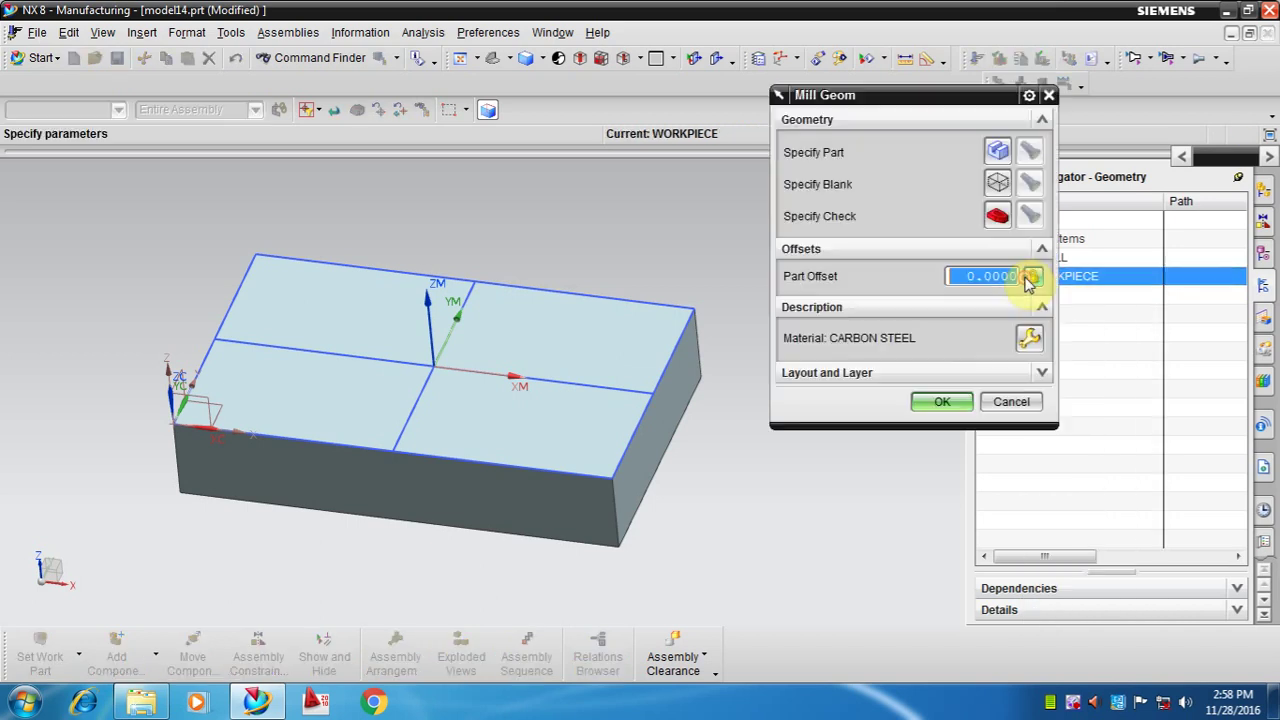
{"action": "left_click_drag", "start_coordinate": [982, 89], "coordinate": [1027, 104]}
{"action": "scroll", "coordinate": [720, 291], "scroll_direction": "down", "scroll_amount": 2}
{"action": "scroll", "coordinate": [716, 285], "scroll_direction": "up", "scroll_amount": 1}
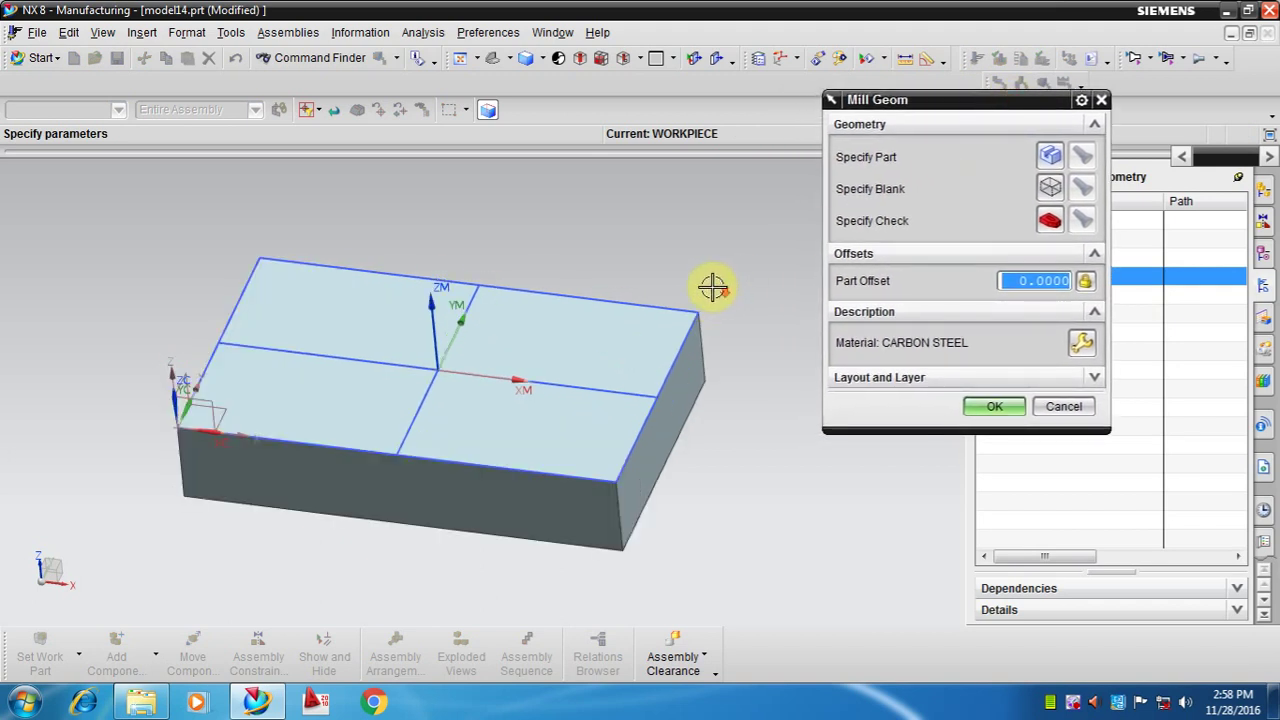
{"action": "scroll", "coordinate": [714, 282], "scroll_direction": "up", "scroll_amount": 1}
{"action": "scroll", "coordinate": [714, 280], "scroll_direction": "up", "scroll_amount": 2}
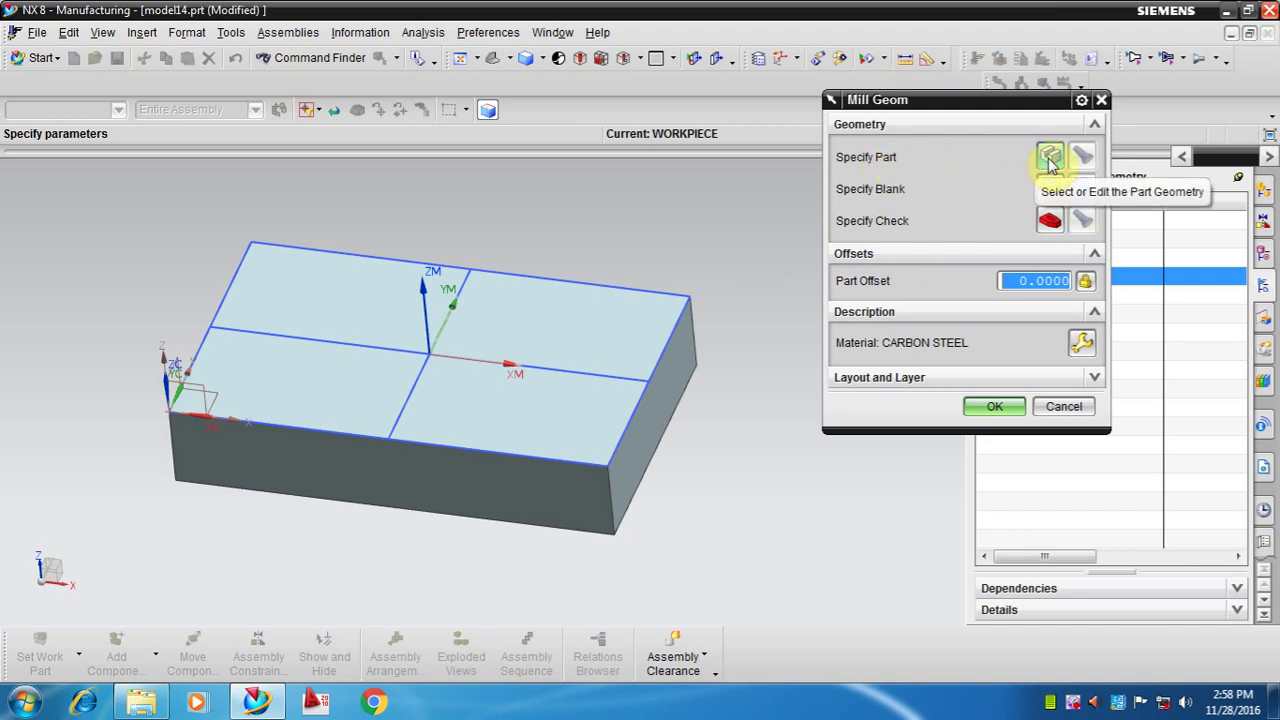
Select the extruded block's solid body as the WORKPIECE part geometry.
{"action": "left_click", "coordinate": [1050, 158]}
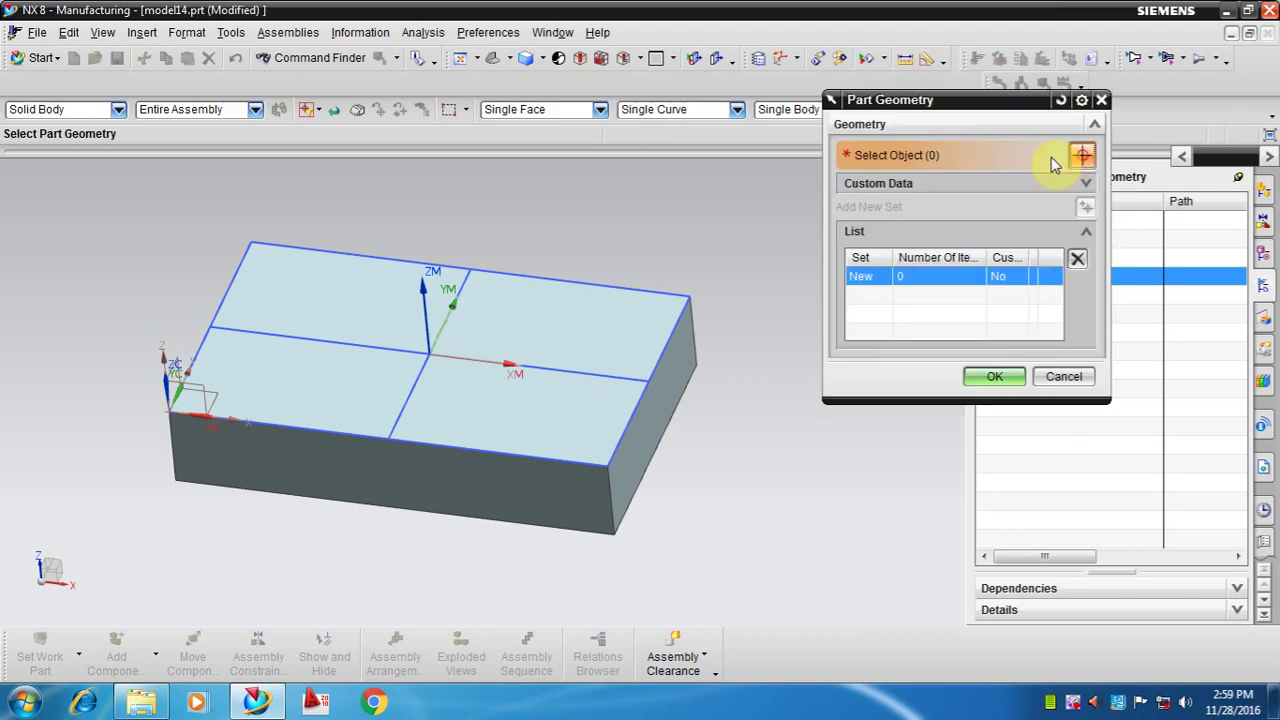
{"action": "scroll", "coordinate": [717, 302], "scroll_direction": "up", "scroll_amount": 2}
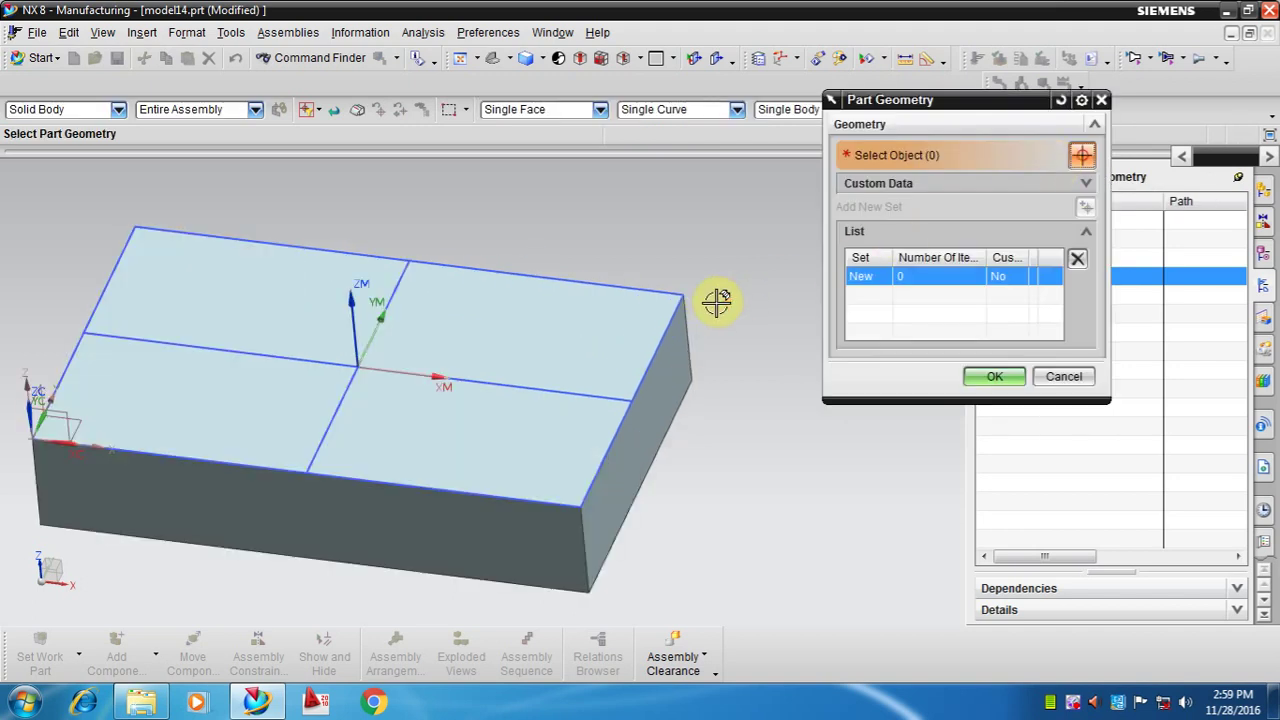
{"action": "scroll", "coordinate": [717, 302], "scroll_direction": "down", "scroll_amount": 1}
{"action": "scroll", "coordinate": [703, 310], "scroll_direction": "down", "scroll_amount": 1}
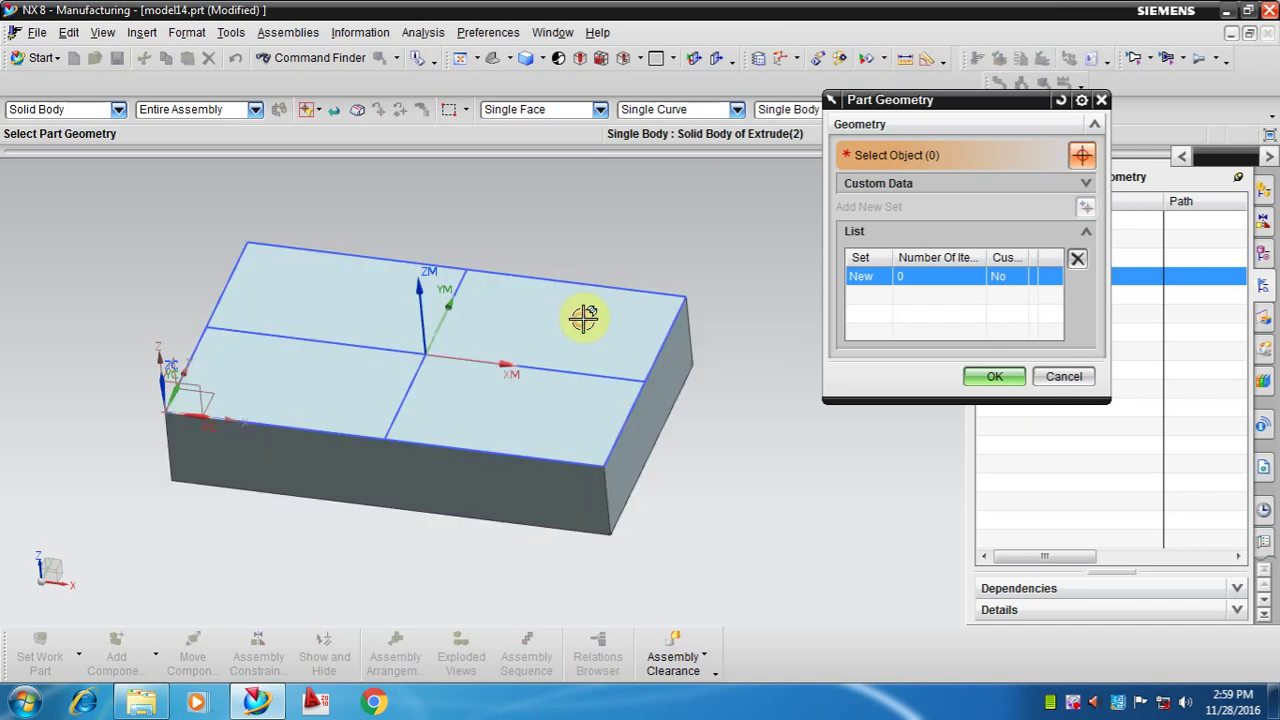
{"action": "left_click", "coordinate": [583, 318]}
{"action": "left_click", "coordinate": [992, 398]}
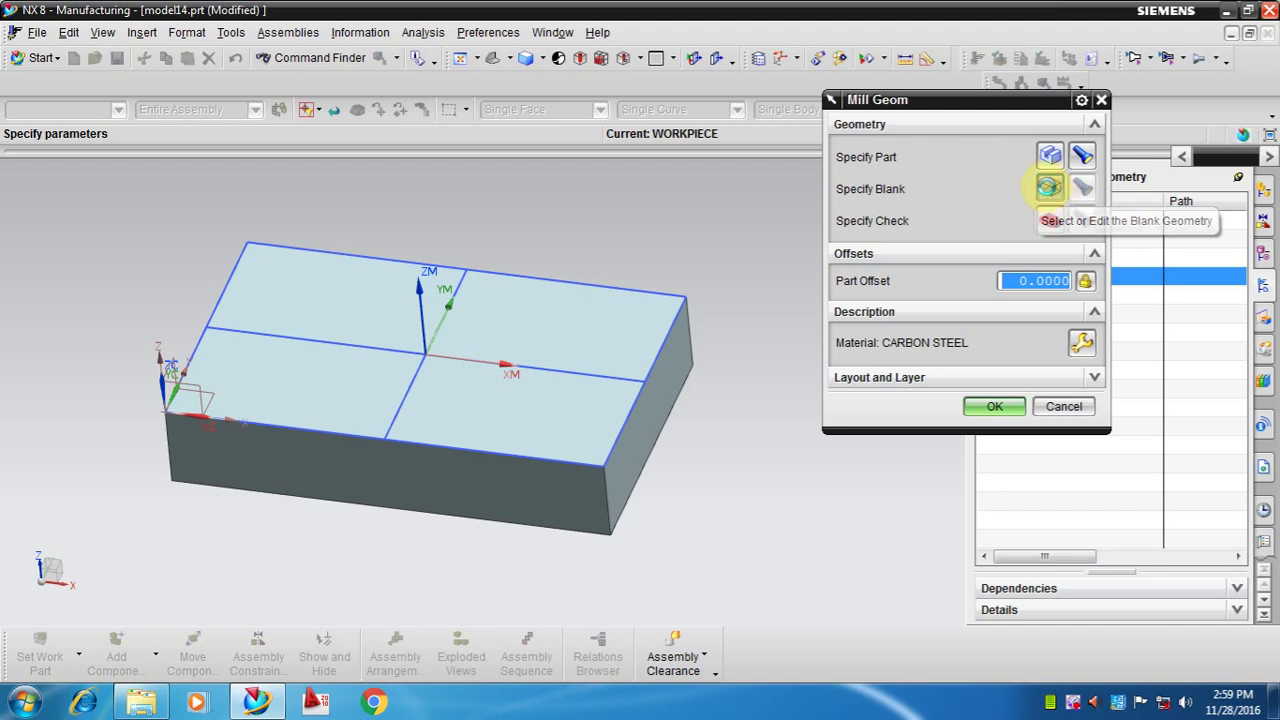
Define the blank as a Bounding Block with the ZM+ limit set to 1.
{"action": "left_click", "coordinate": [1049, 190]}
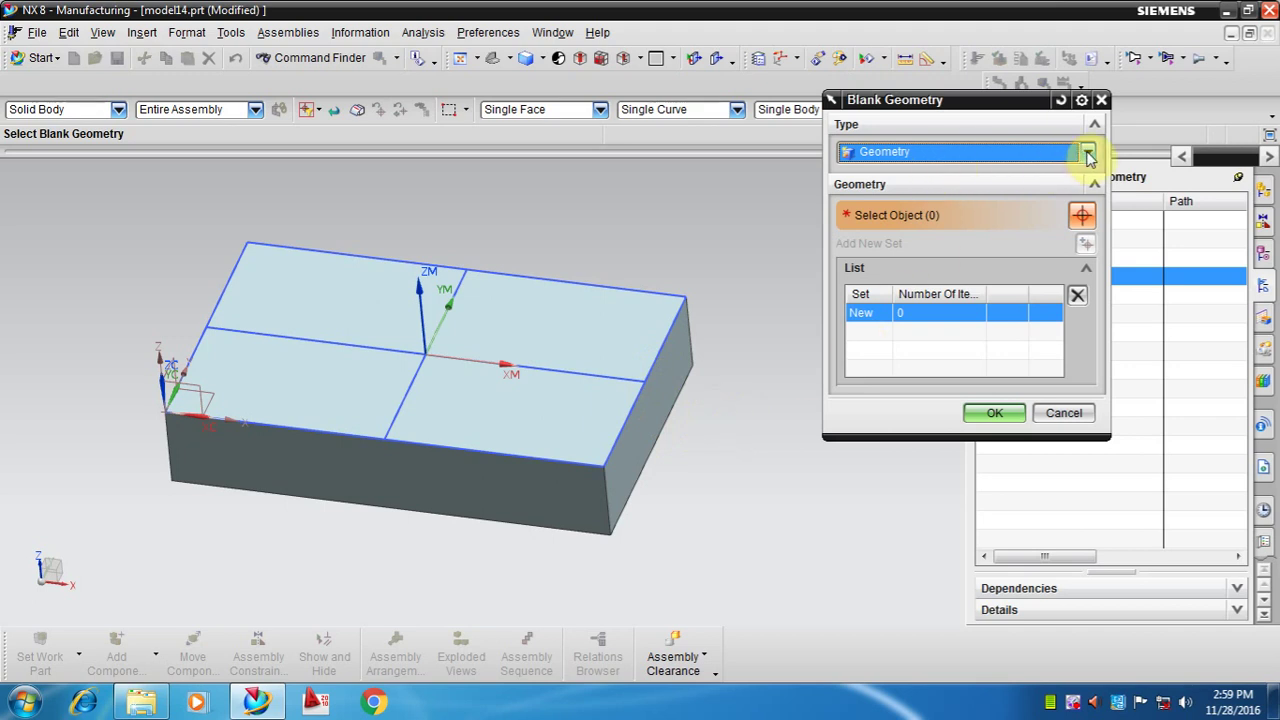
{"action": "left_click", "coordinate": [1087, 155]}
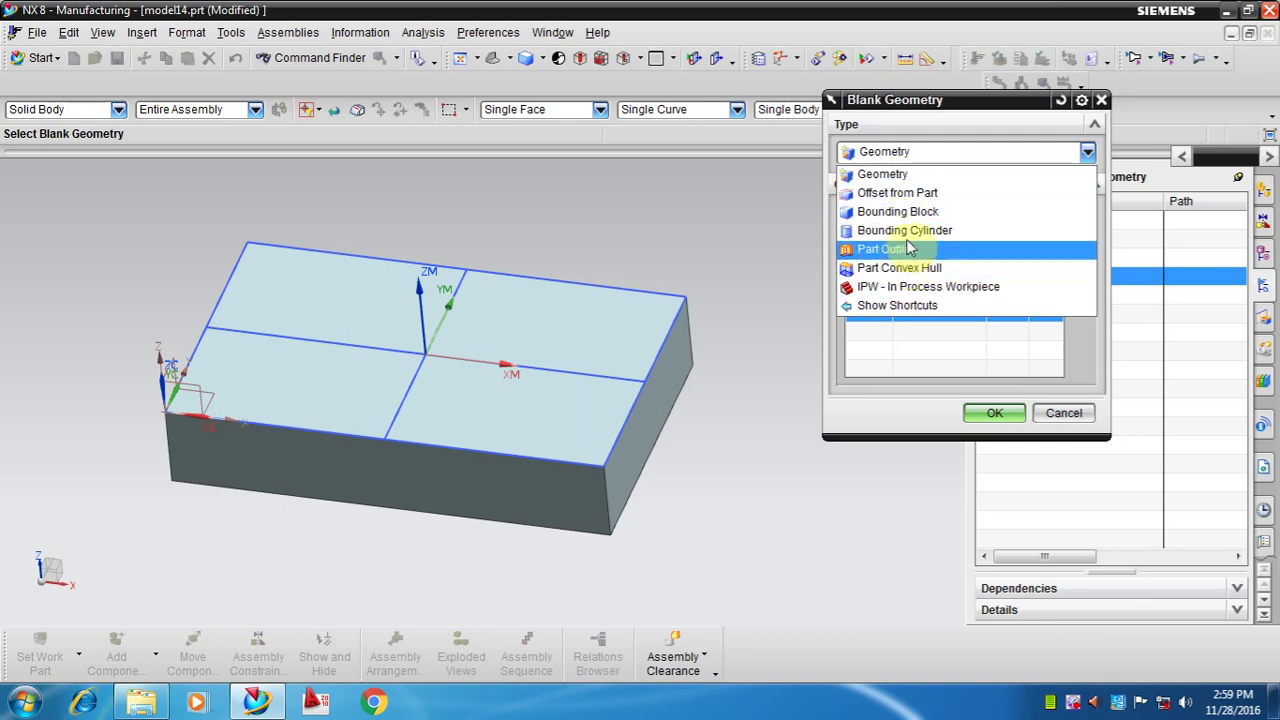
{"action": "left_click", "coordinate": [917, 220]}
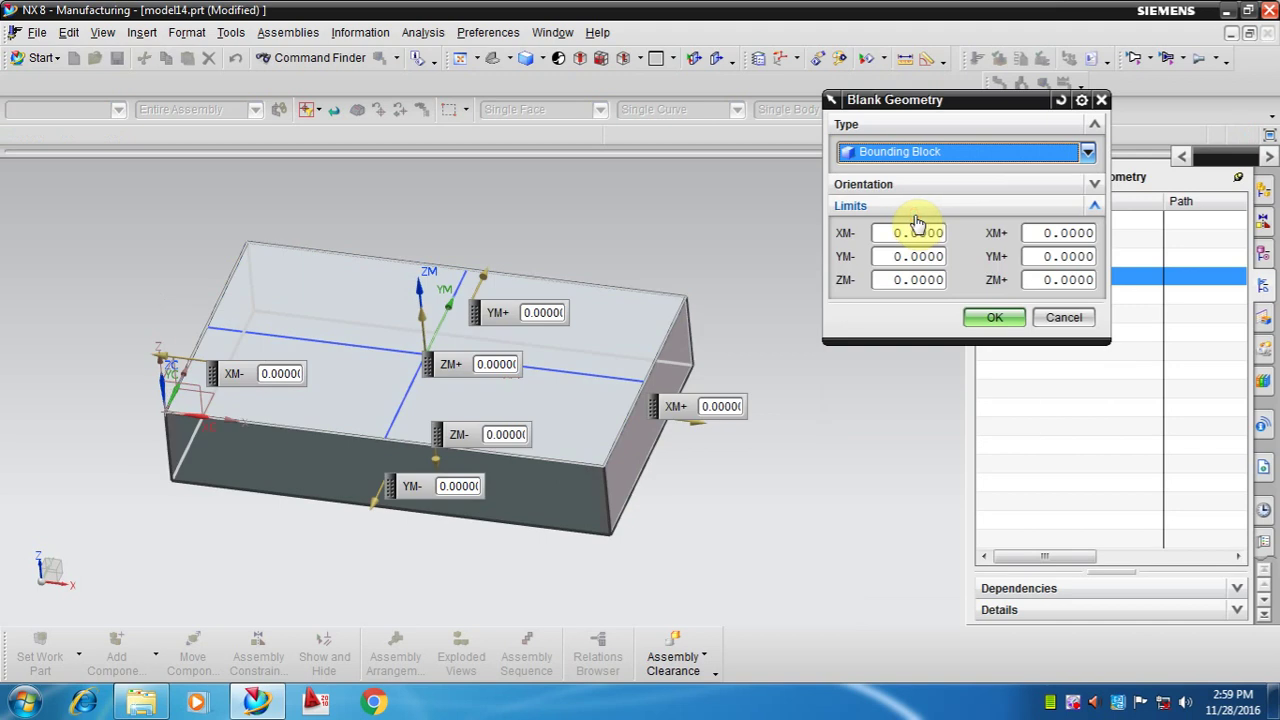
{"action": "mouse_move", "coordinate": [594, 306]}
{"action": "middle_mouse_down"}
{"action": "mouse_move", "coordinate": [634, 289]}
{"action": "mouse_move", "coordinate": [677, 300]}
{"action": "middle_mouse_up"}
{"action": "scroll", "coordinate": [640, 280], "scroll_direction": "down", "scroll_amount": 2}
{"action": "scroll", "coordinate": [745, 300], "scroll_direction": "up", "scroll_amount": 2}
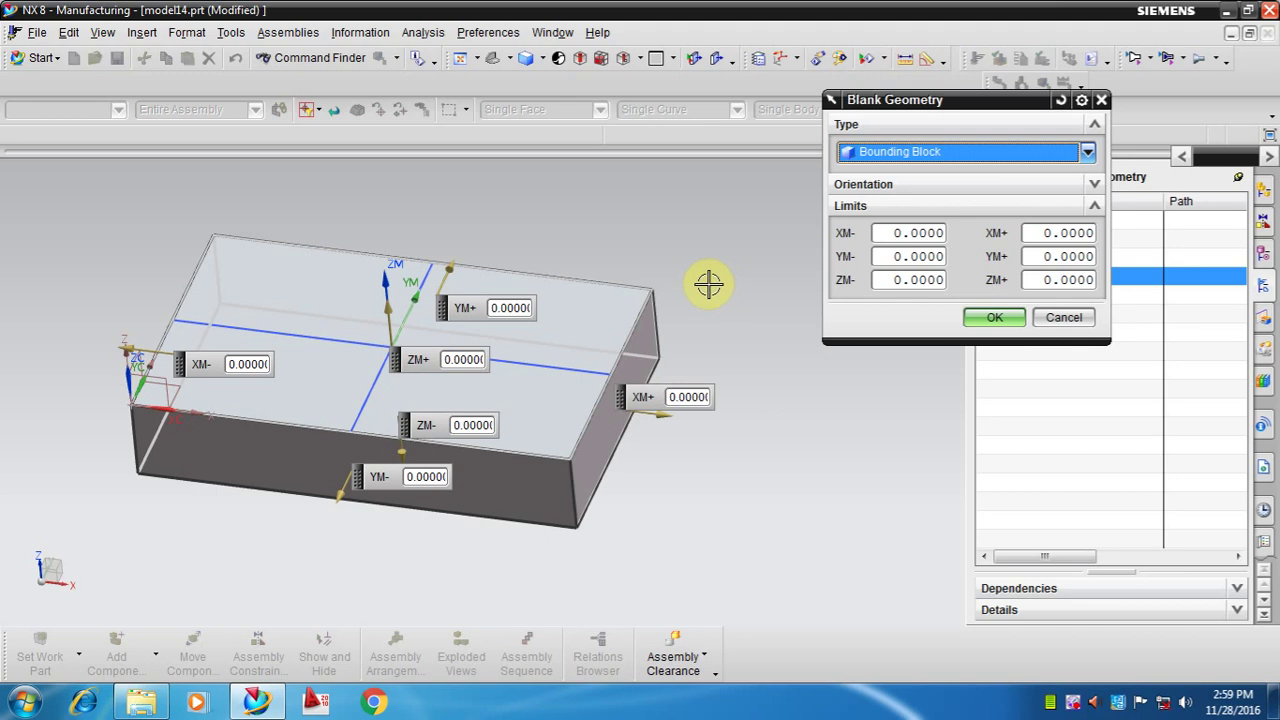
{"action": "left_click", "coordinate": [1051, 280]}
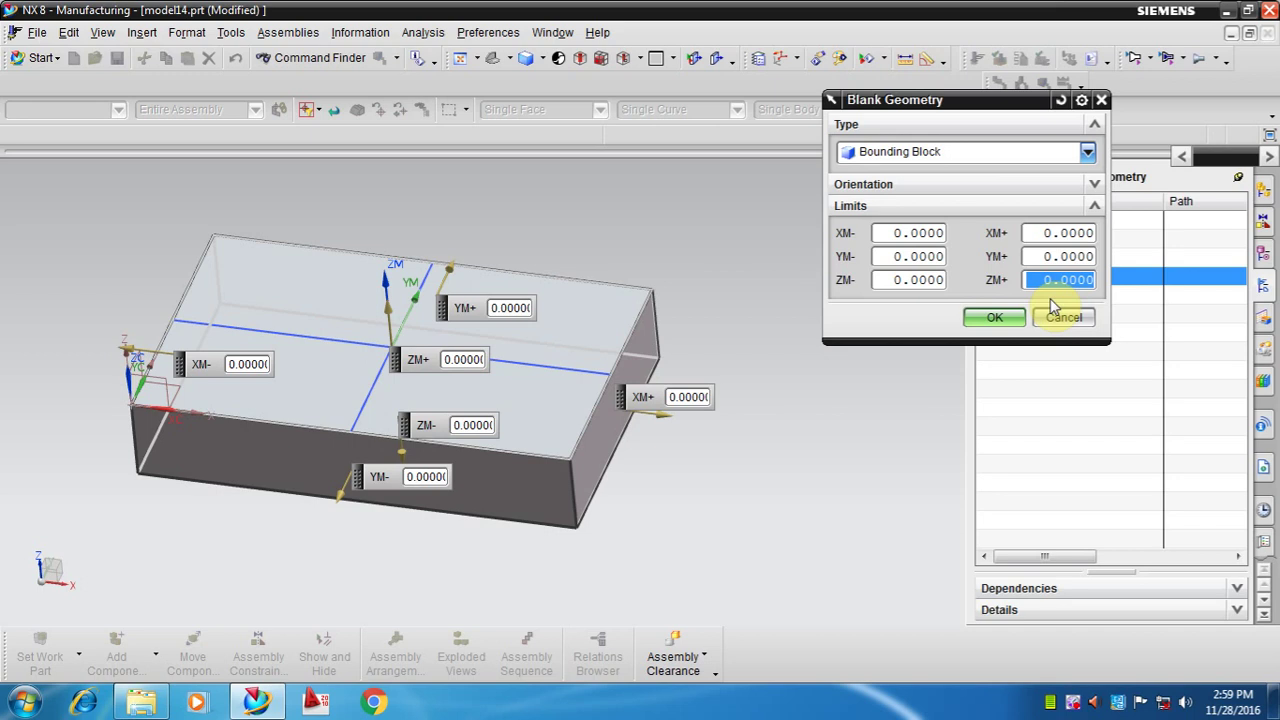
{"action": "type", "text": "1"}
{"action": "left_click", "coordinate": [992, 317]}
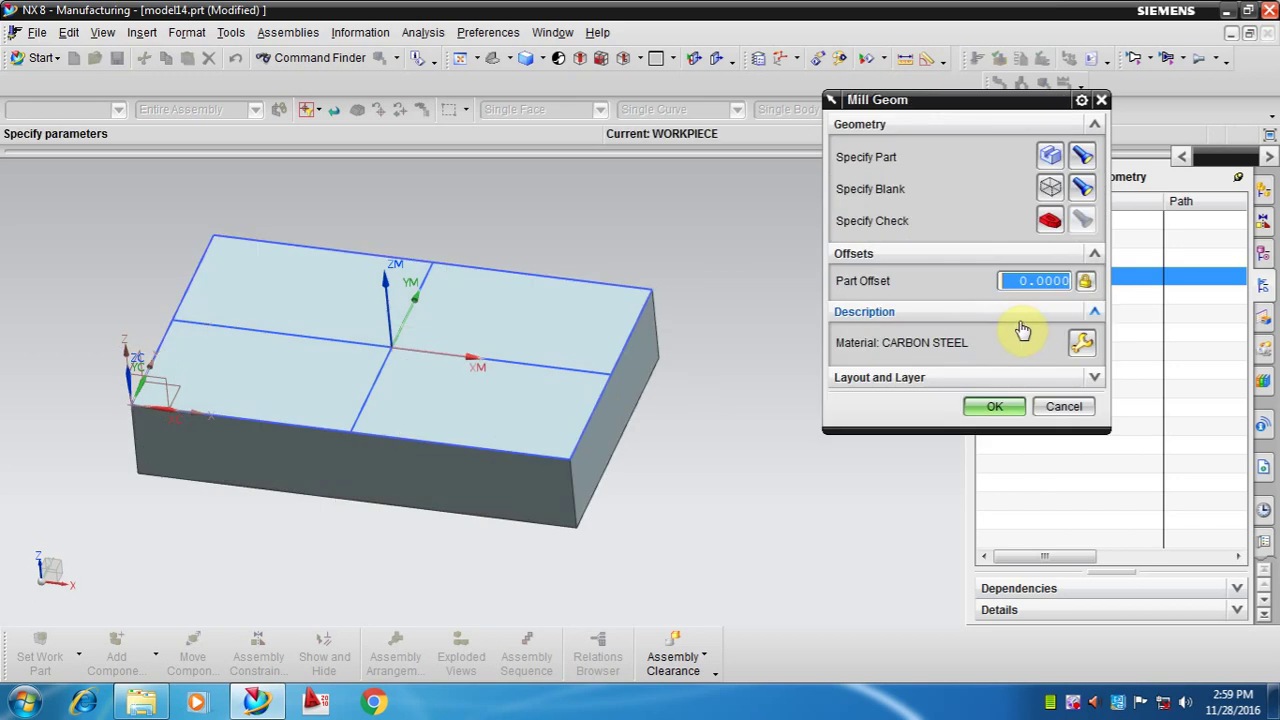
Apply the WORKPIECE geometry settings and fit the block in the view.
{"action": "left_click", "coordinate": [993, 408]}
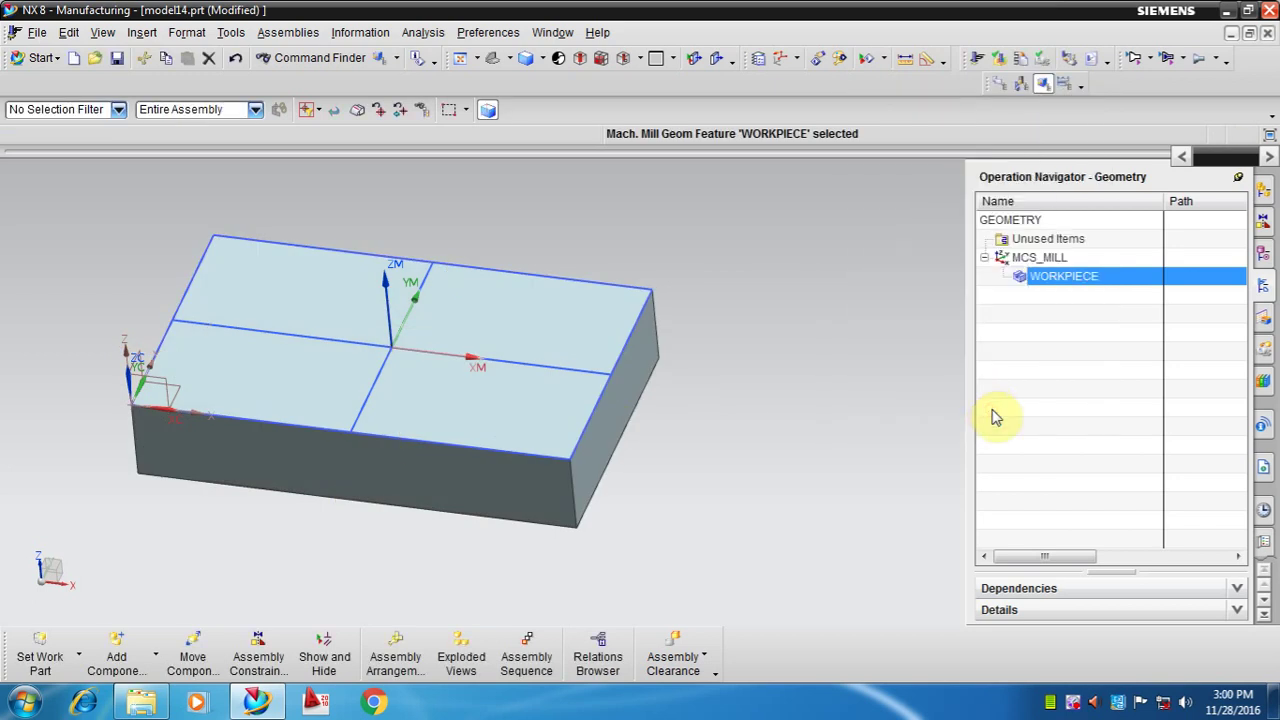
{"action": "scroll", "coordinate": [718, 302], "scroll_direction": "down", "scroll_amount": 3}
{"action": "right_click", "coordinate": [744, 255]}
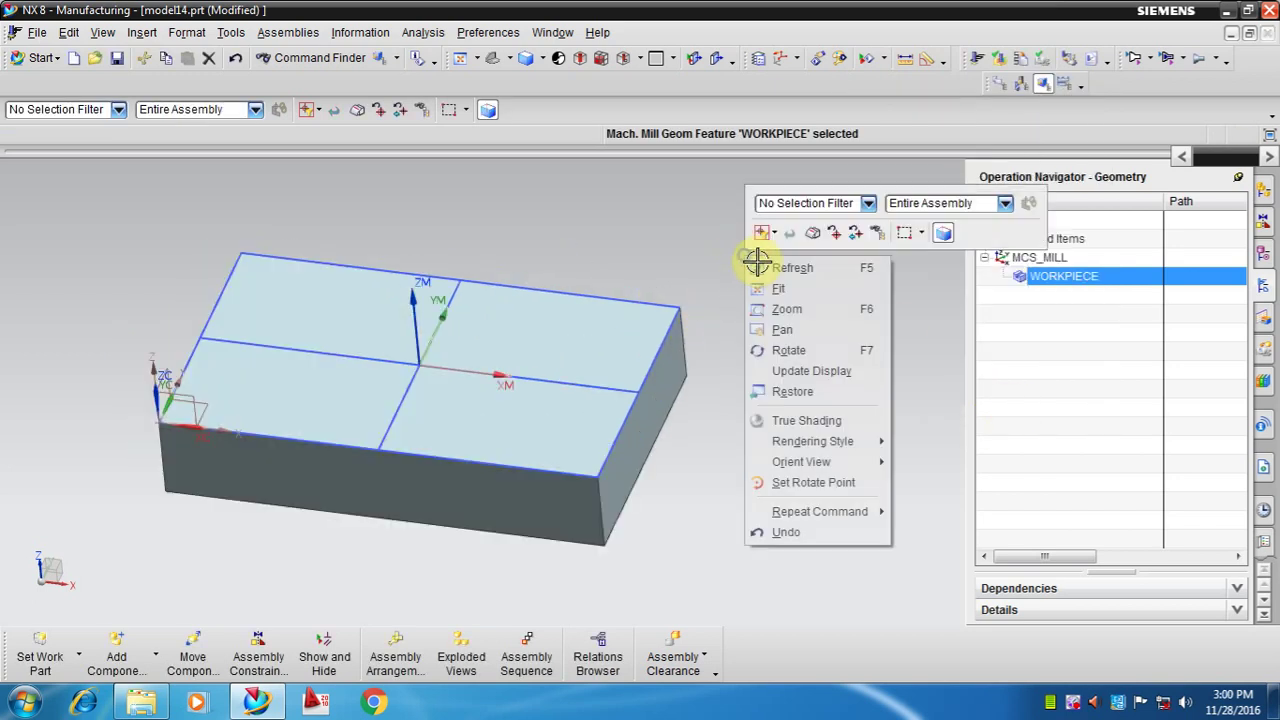
{"action": "left_click", "coordinate": [769, 270]}
{"action": "right_click", "coordinate": [786, 282]}
{"action": "left_click", "coordinate": [778, 302]}
{"action": "scroll", "coordinate": [747, 298], "scroll_direction": "up", "scroll_amount": 3}
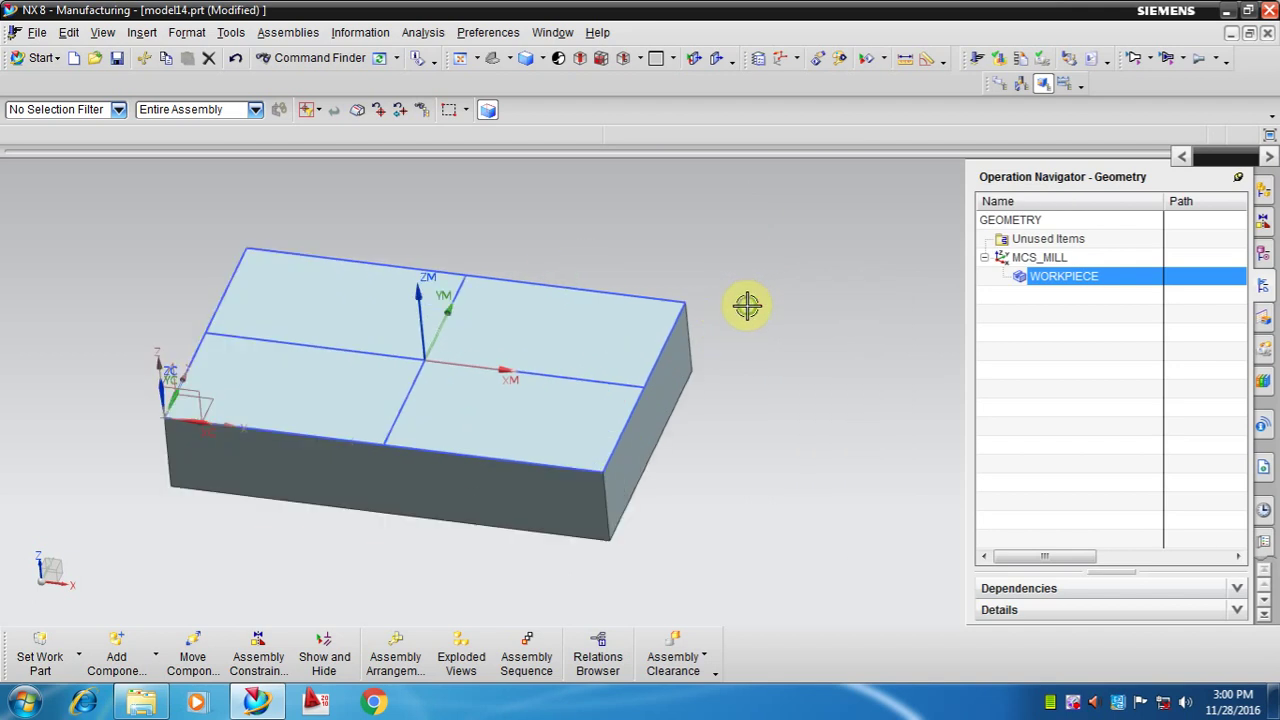
Select WORKPIECE in the Operation Navigator and bring up its context menu.
{"action": "double_click", "coordinate": [1023, 283]}
{"action": "left_click", "coordinate": [1025, 288]}
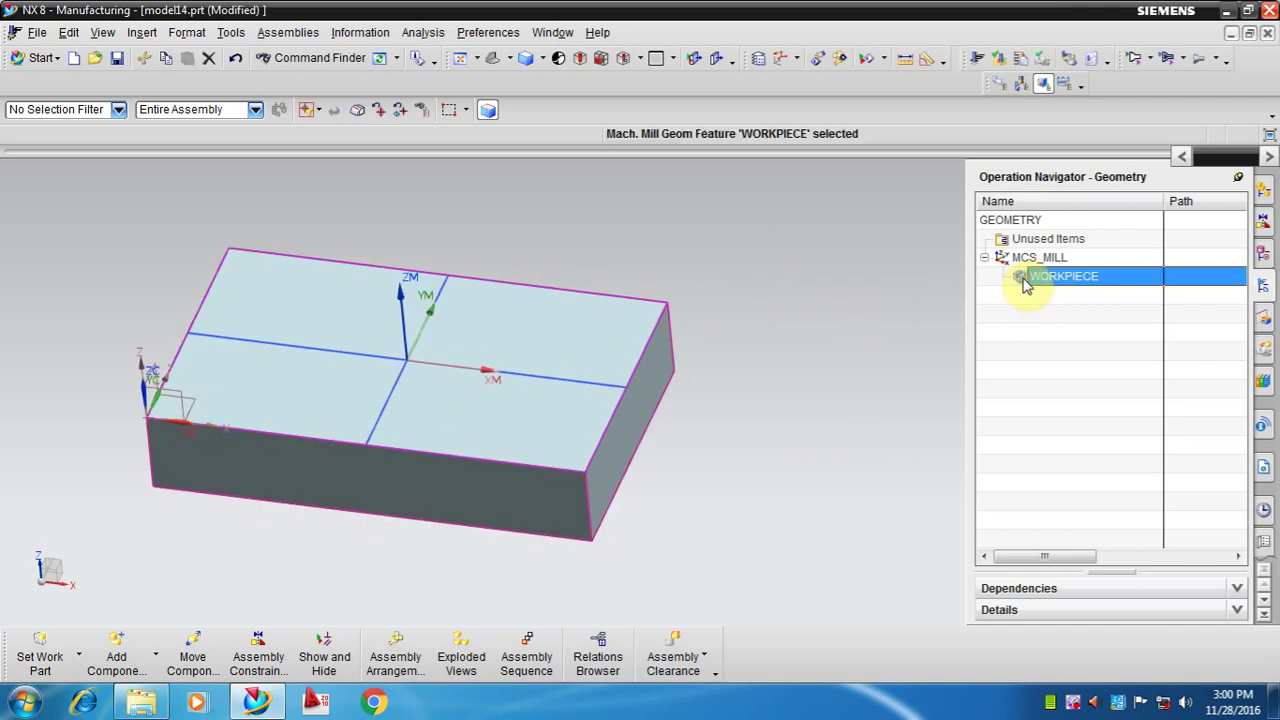
{"action": "right_click", "coordinate": [1025, 285]}
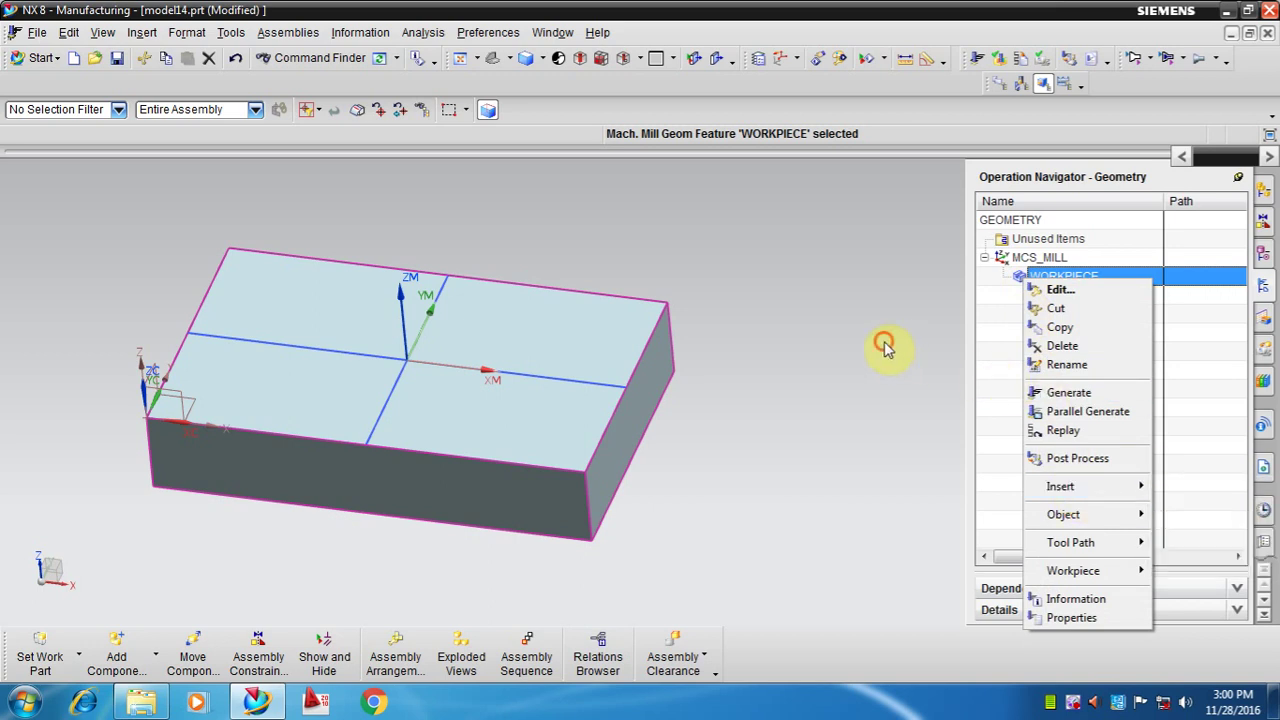
{"action": "left_click", "coordinate": [985, 328]}
{"action": "right_click", "coordinate": [1025, 285]}
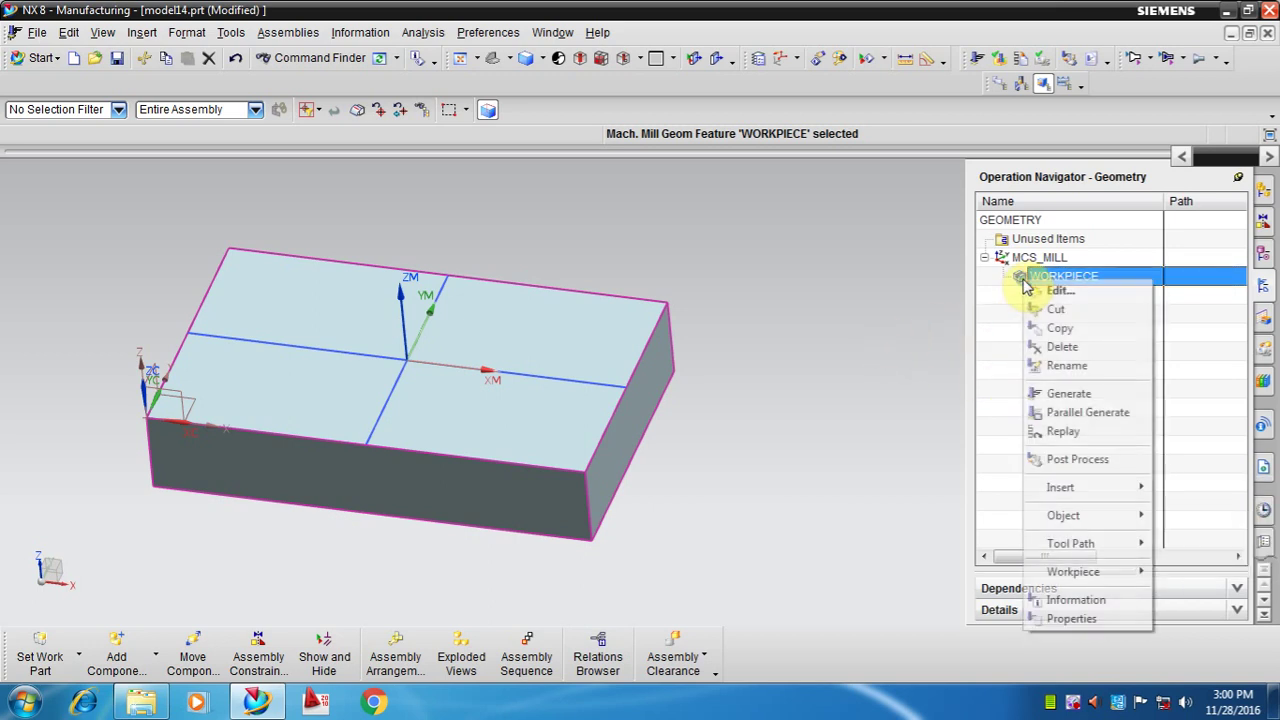
{"action": "mouse_move", "coordinate": [1060, 486]}
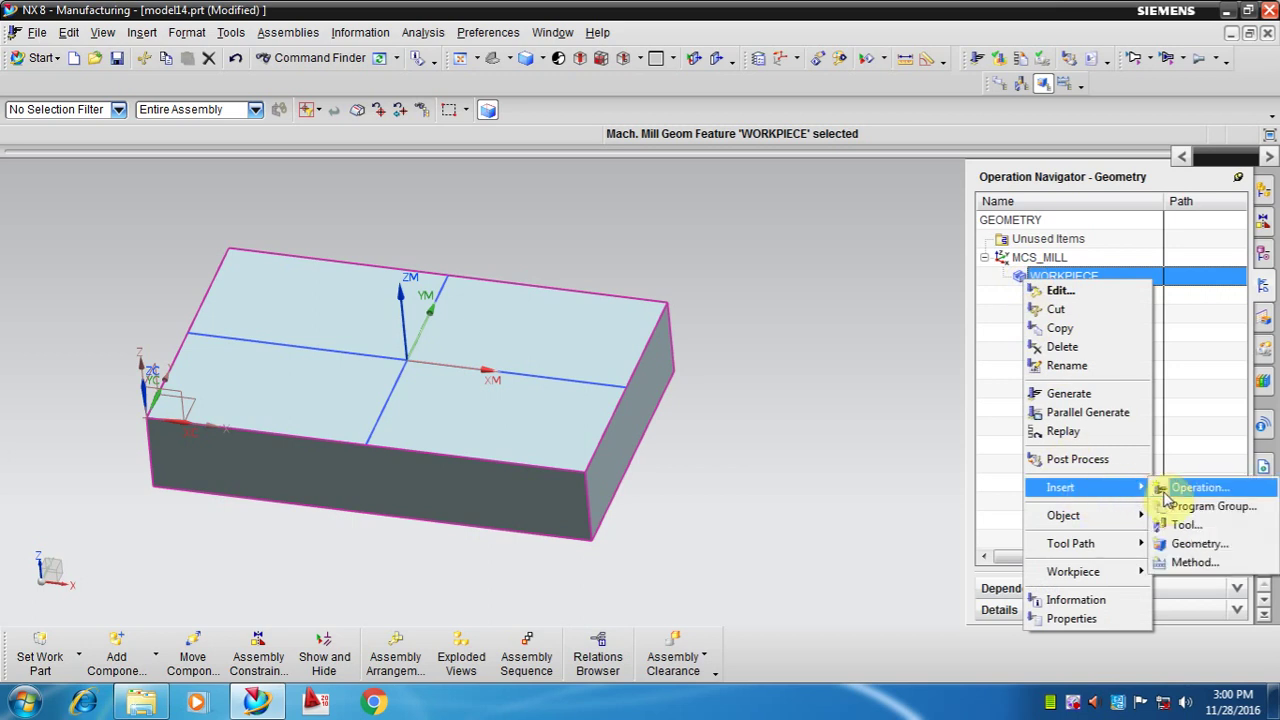
Insert a mill_planar FACE_MILLING_AREA operation under the WORKPIECE geometry.
{"action": "left_click", "coordinate": [1165, 497]}
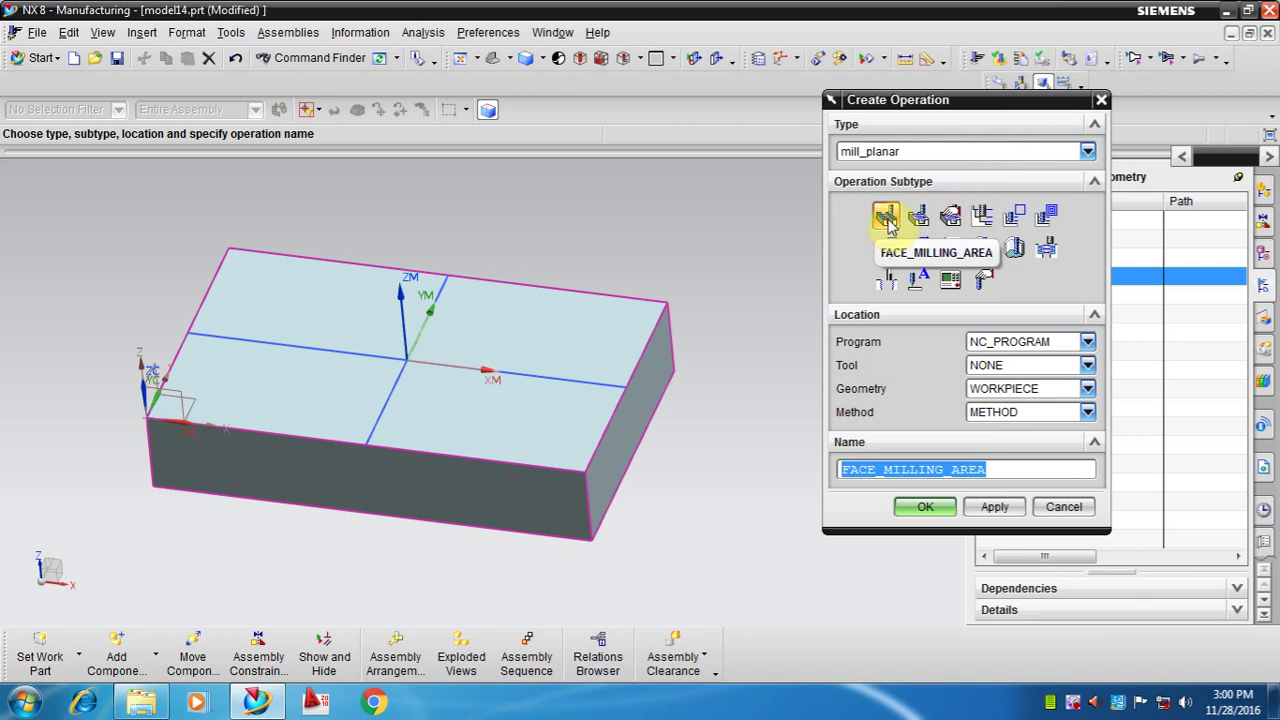
{"action": "left_click", "coordinate": [887, 218]}
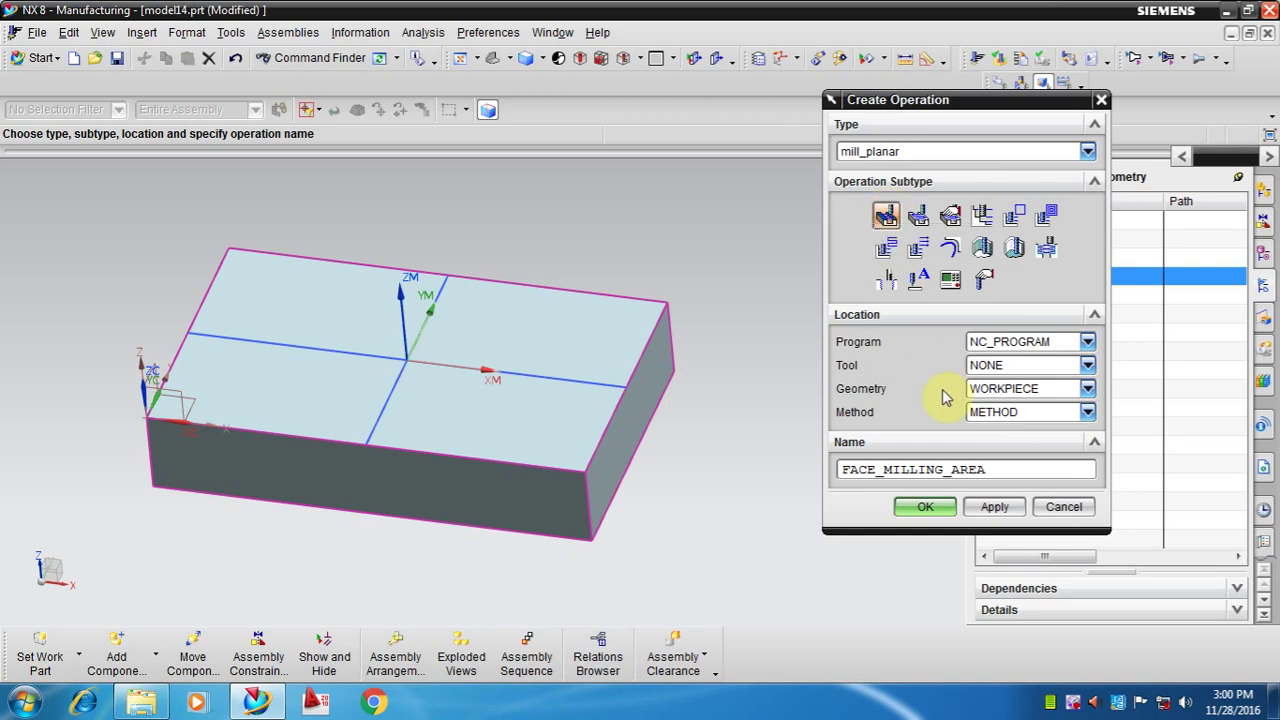
{"action": "left_click", "coordinate": [925, 506]}
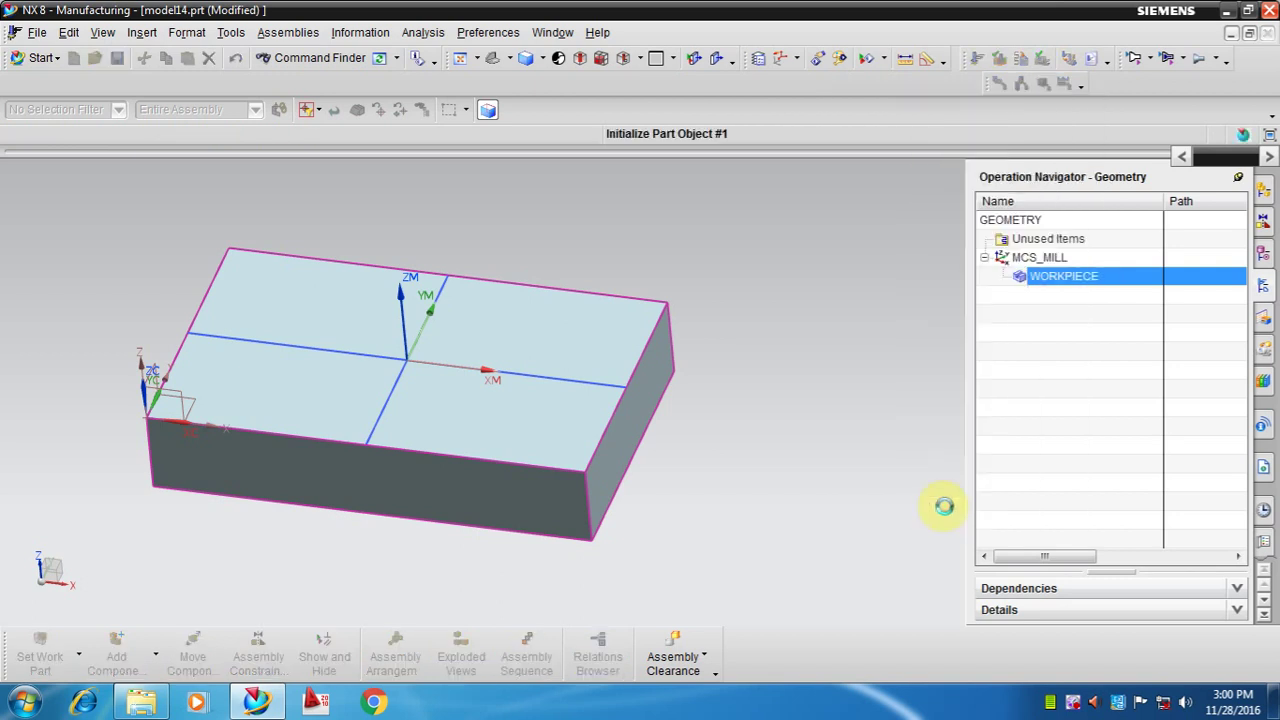
Specify the block's top face as the FACE_MILLING_AREA cut area.
{"action": "scroll", "coordinate": [726, 317], "scroll_direction": "up", "scroll_amount": 1}
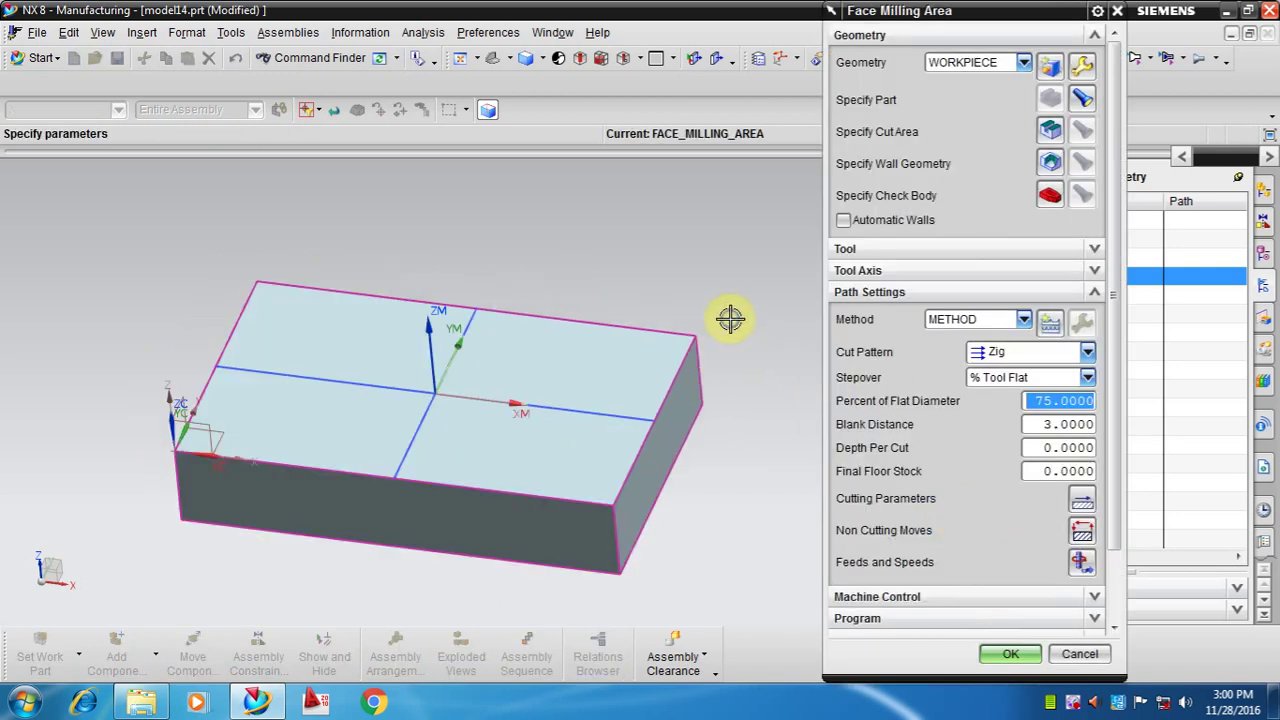
{"action": "scroll", "coordinate": [720, 310], "scroll_direction": "down", "scroll_amount": 1}
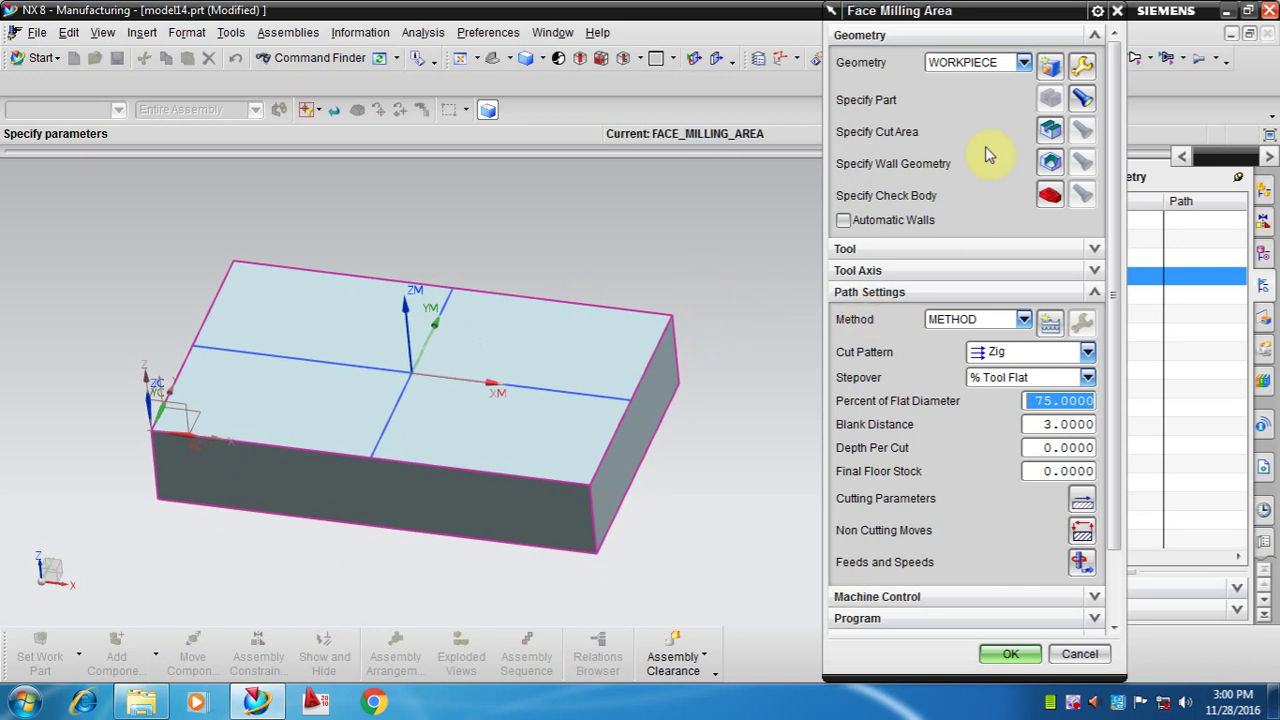
{"action": "scroll", "coordinate": [1117, 250], "scroll_direction": "down", "scroll_amount": 1}
{"action": "scroll", "coordinate": [1118, 220], "scroll_direction": "up", "scroll_amount": 1}
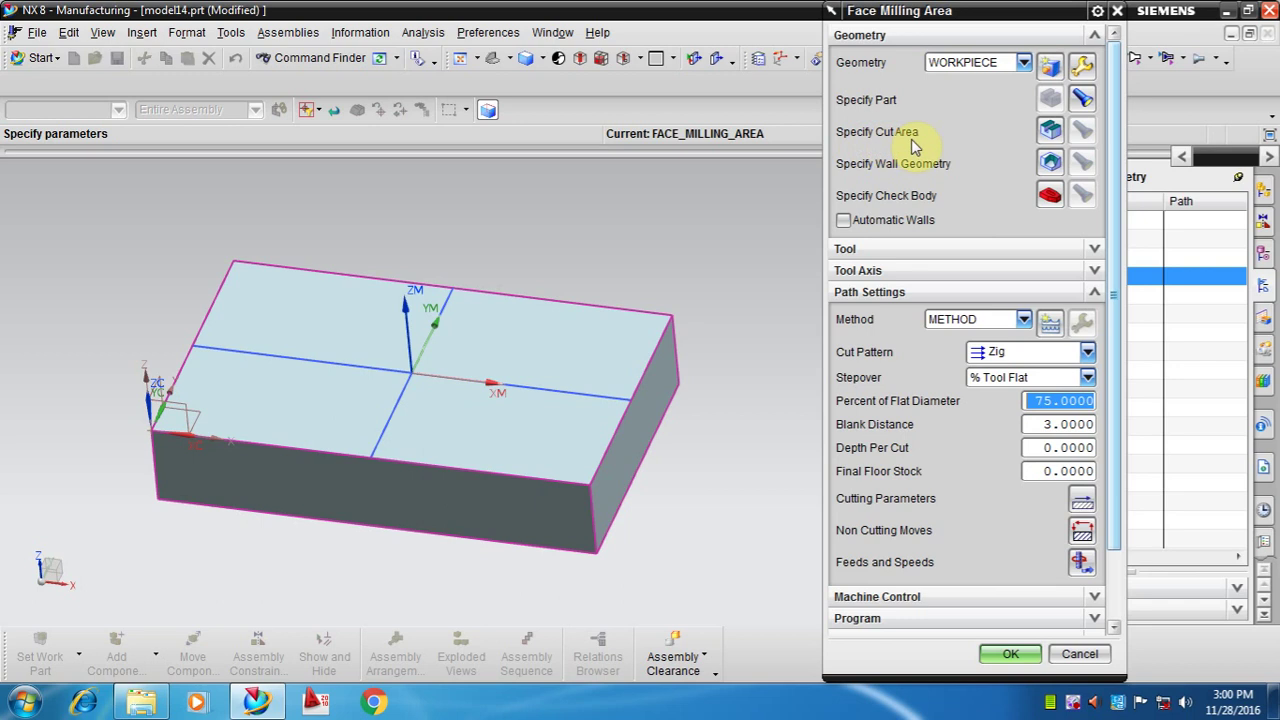
{"action": "left_click", "coordinate": [1050, 133]}
{"action": "middle_click_drag", "start_coordinate": [657, 257], "coordinate": [652, 270], "text": "shift"}
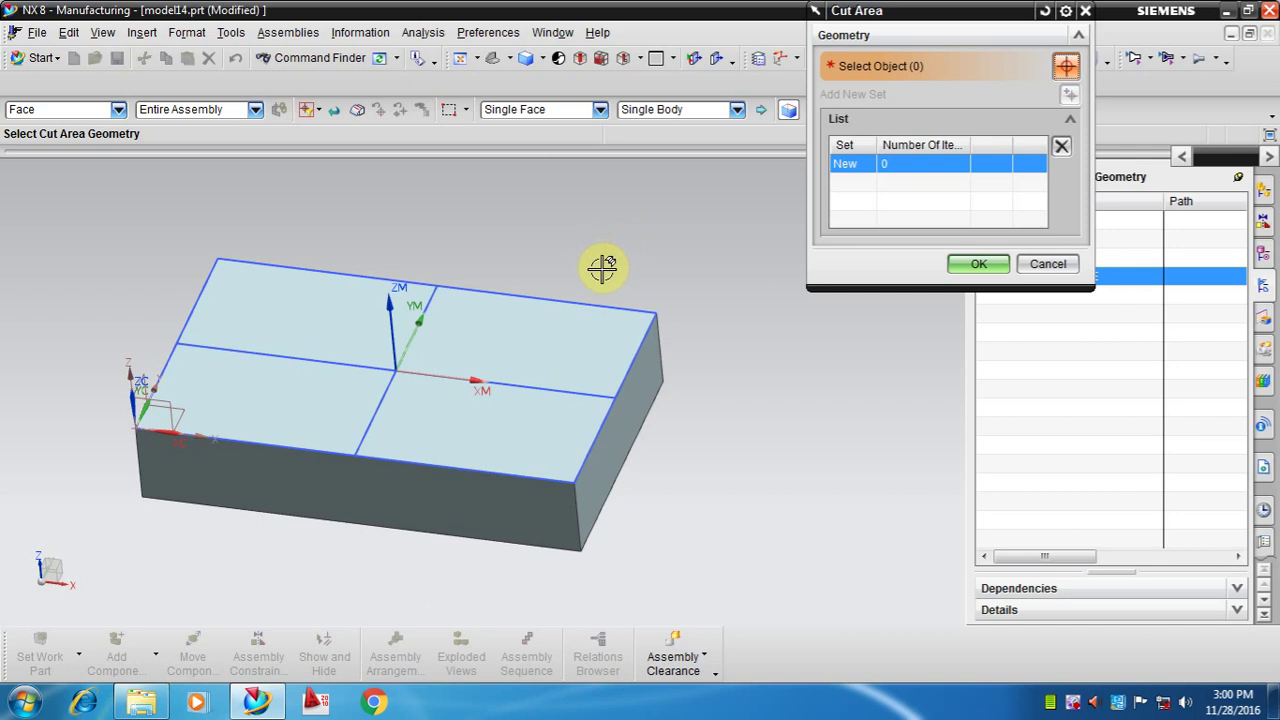
{"action": "scroll", "coordinate": [643, 265], "scroll_direction": "up", "scroll_amount": 1}
{"action": "scroll", "coordinate": [640, 266], "scroll_direction": "down", "scroll_amount": 1}
{"action": "scroll", "coordinate": [634, 268], "scroll_direction": "up", "scroll_amount": 1}
{"action": "scroll", "coordinate": [630, 272], "scroll_direction": "up", "scroll_amount": 1}
{"action": "scroll", "coordinate": [627, 274], "scroll_direction": "down", "scroll_amount": 1}
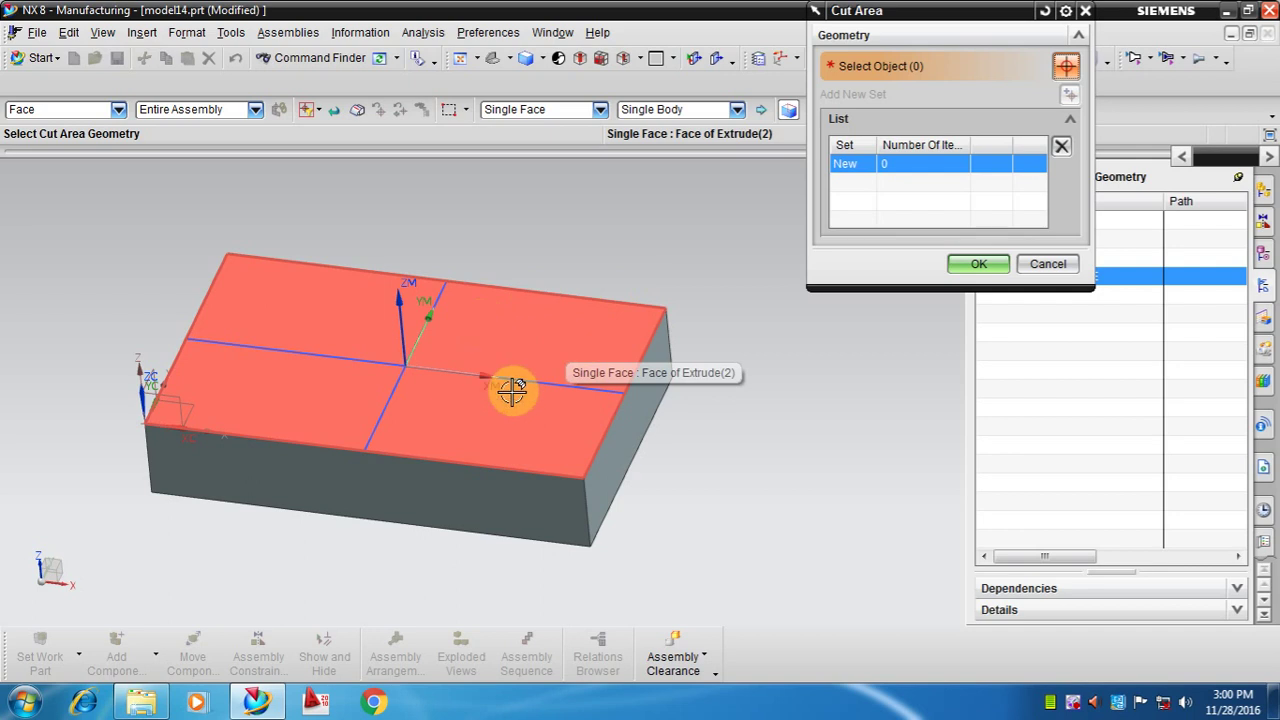
{"action": "left_click", "coordinate": [545, 325]}
{"action": "left_click", "coordinate": [967, 266]}
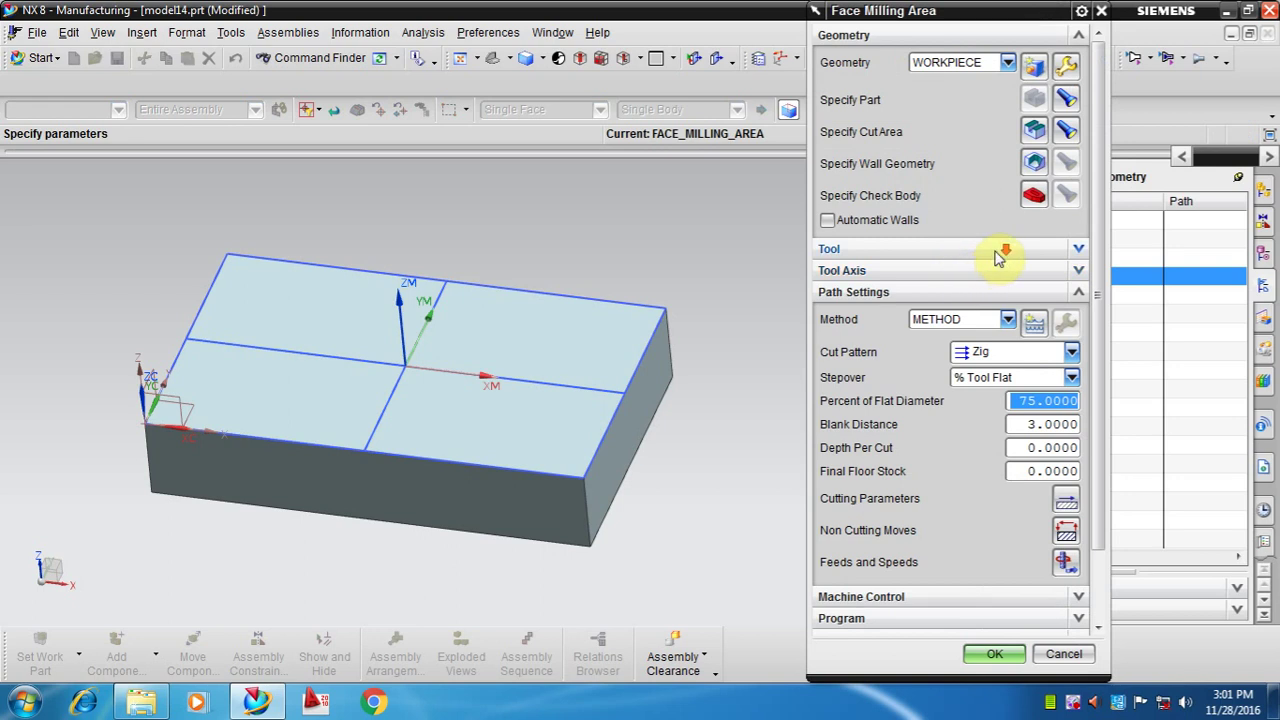
Create a new MILL-type end mill tool named MILL-12.
{"action": "left_click", "coordinate": [1078, 250]}
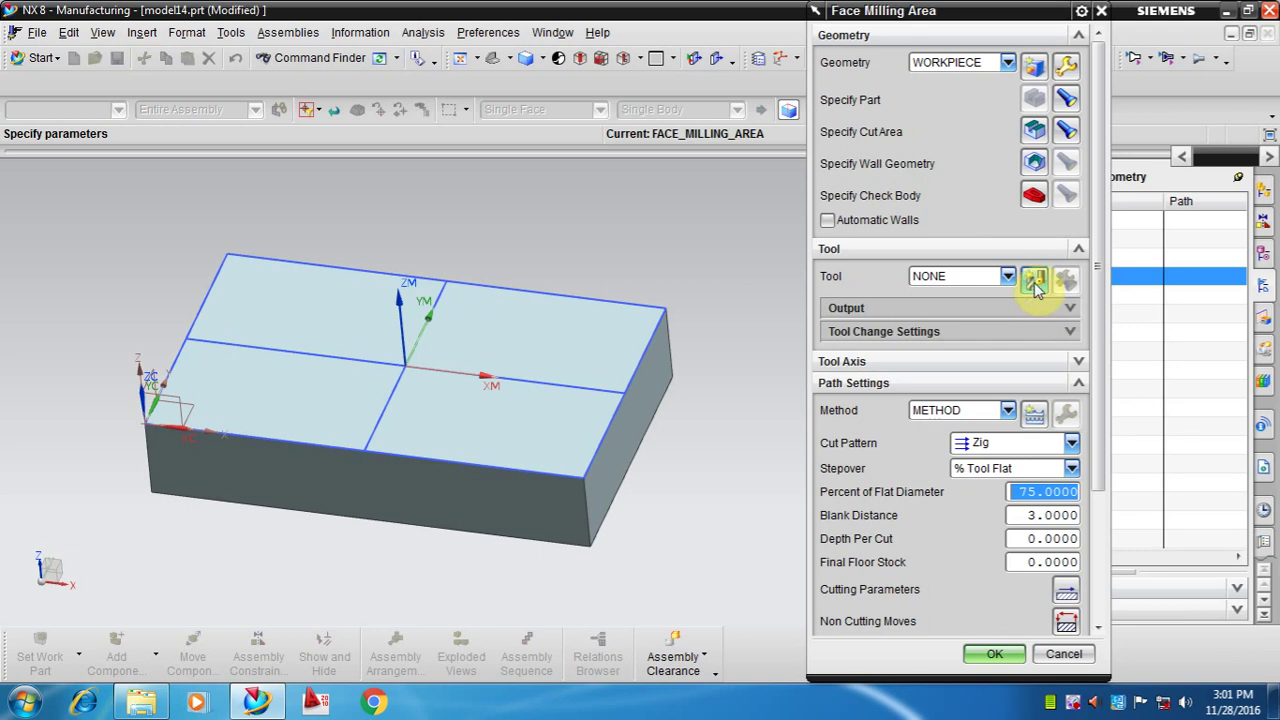
{"action": "left_click", "coordinate": [1033, 281]}
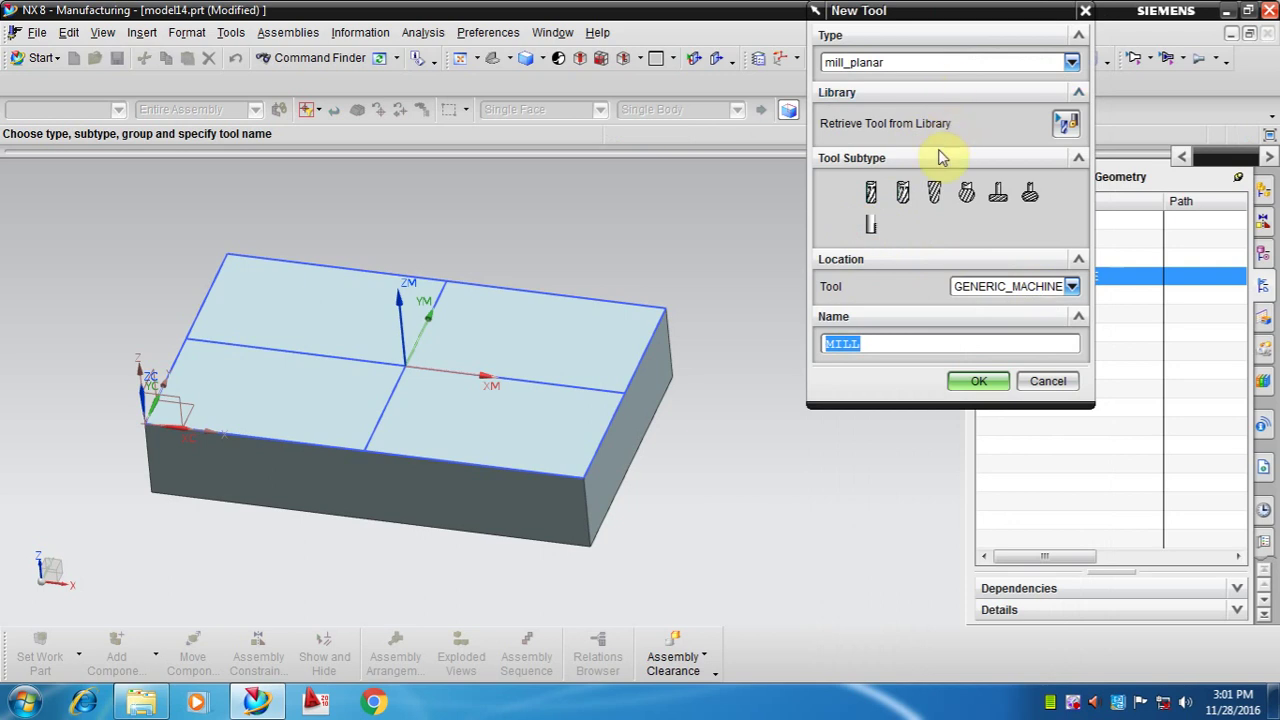
{"action": "left_click", "coordinate": [872, 197]}
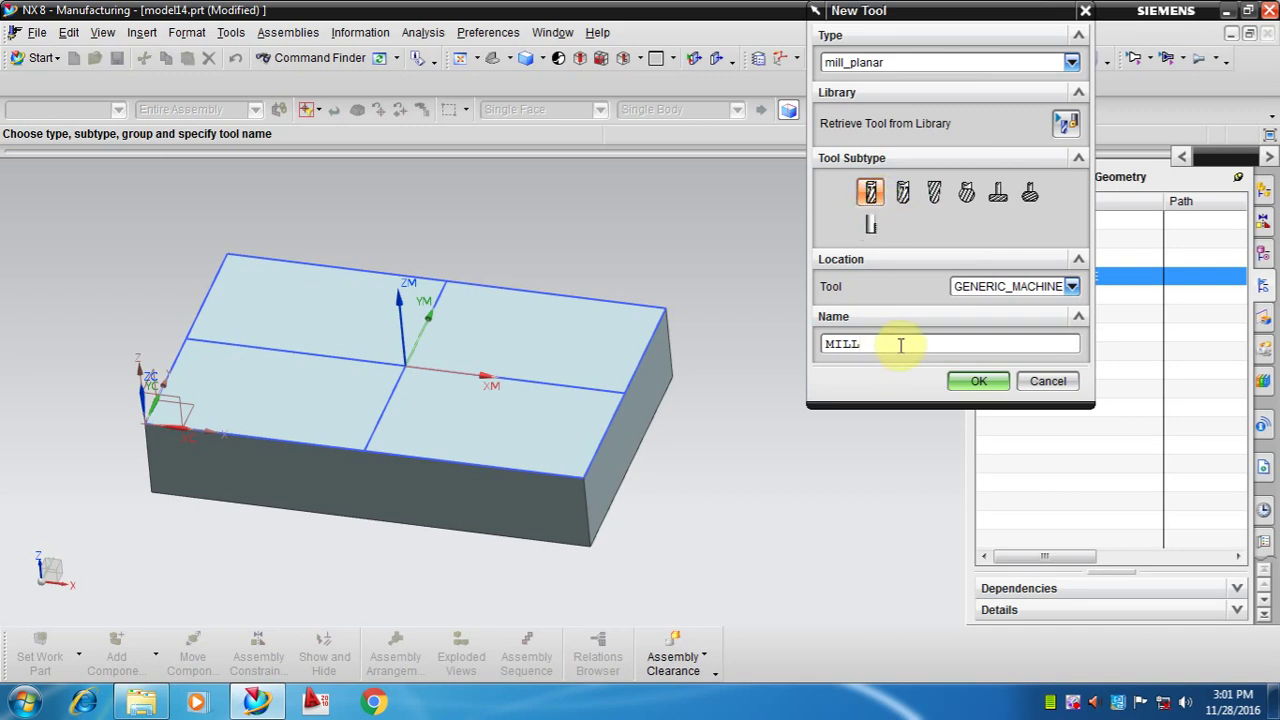
{"action": "type", "text": "-12"}
{"action": "left_click", "coordinate": [978, 381]}
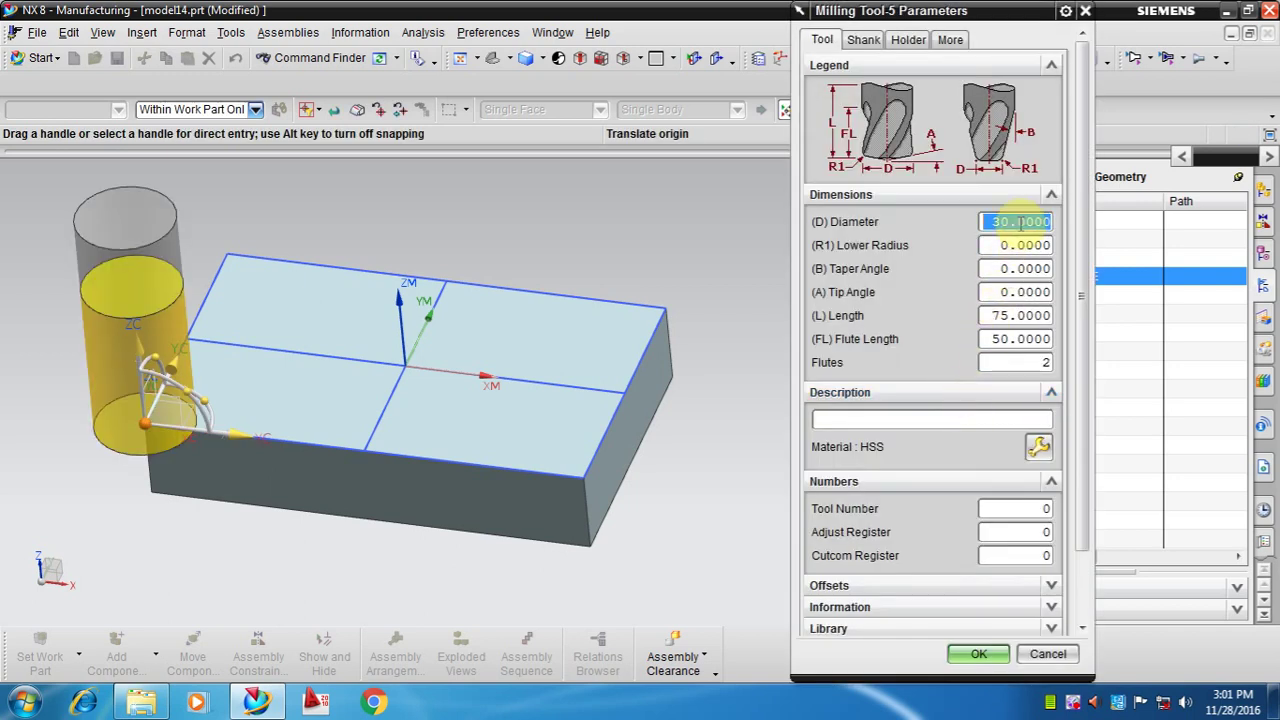
Set the MILL-12 tool diameter to 12 and confirm the parameters.
{"action": "type", "text": "12"}
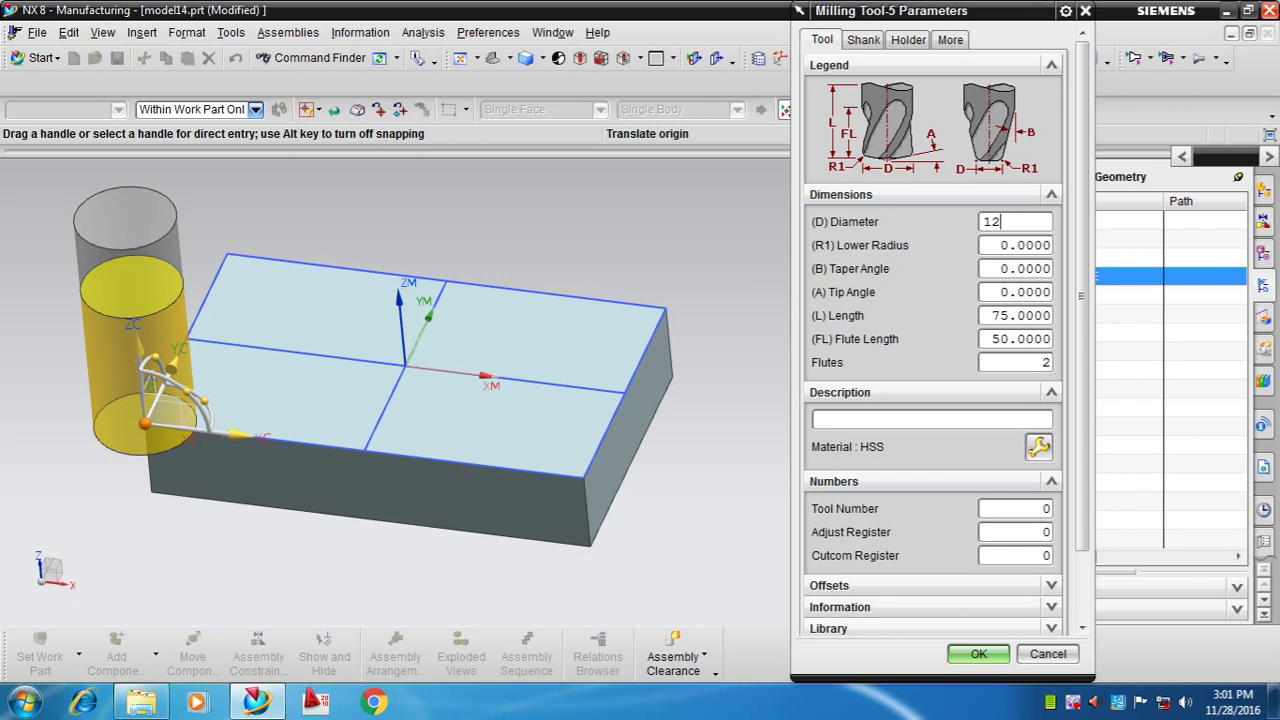
{"action": "key", "text": "Return"}
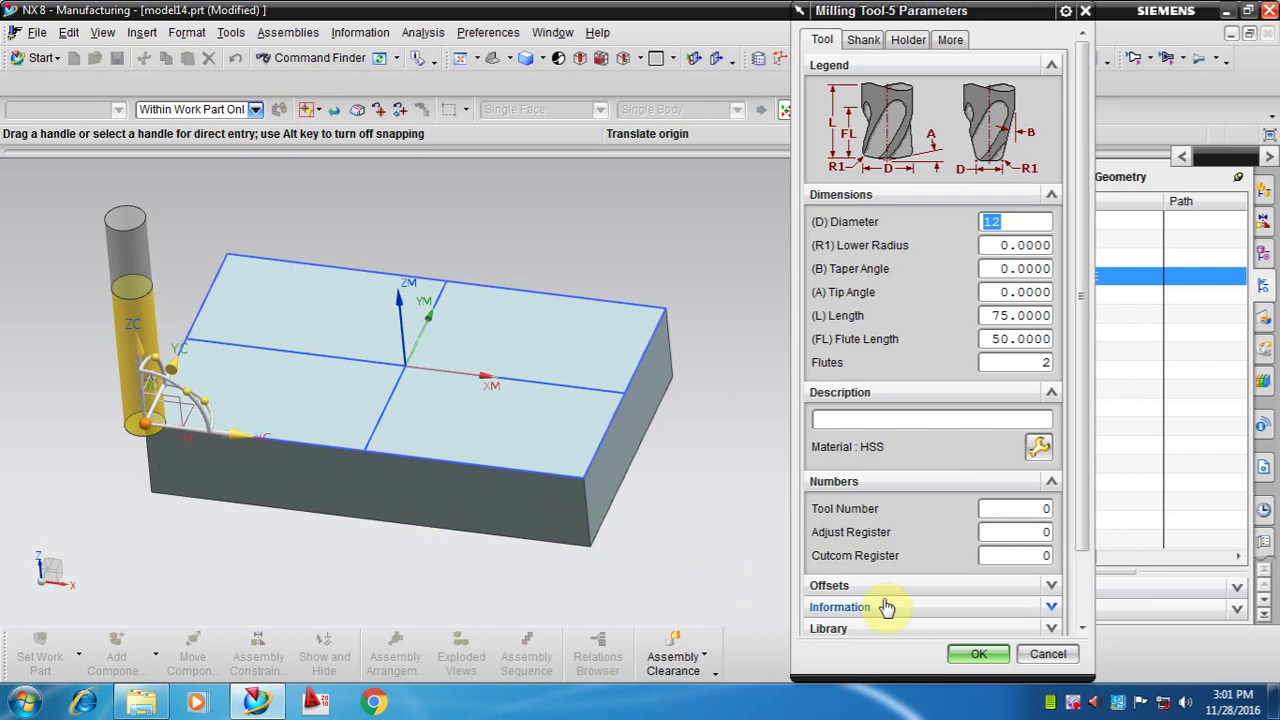
{"action": "left_click", "coordinate": [1000, 661]}
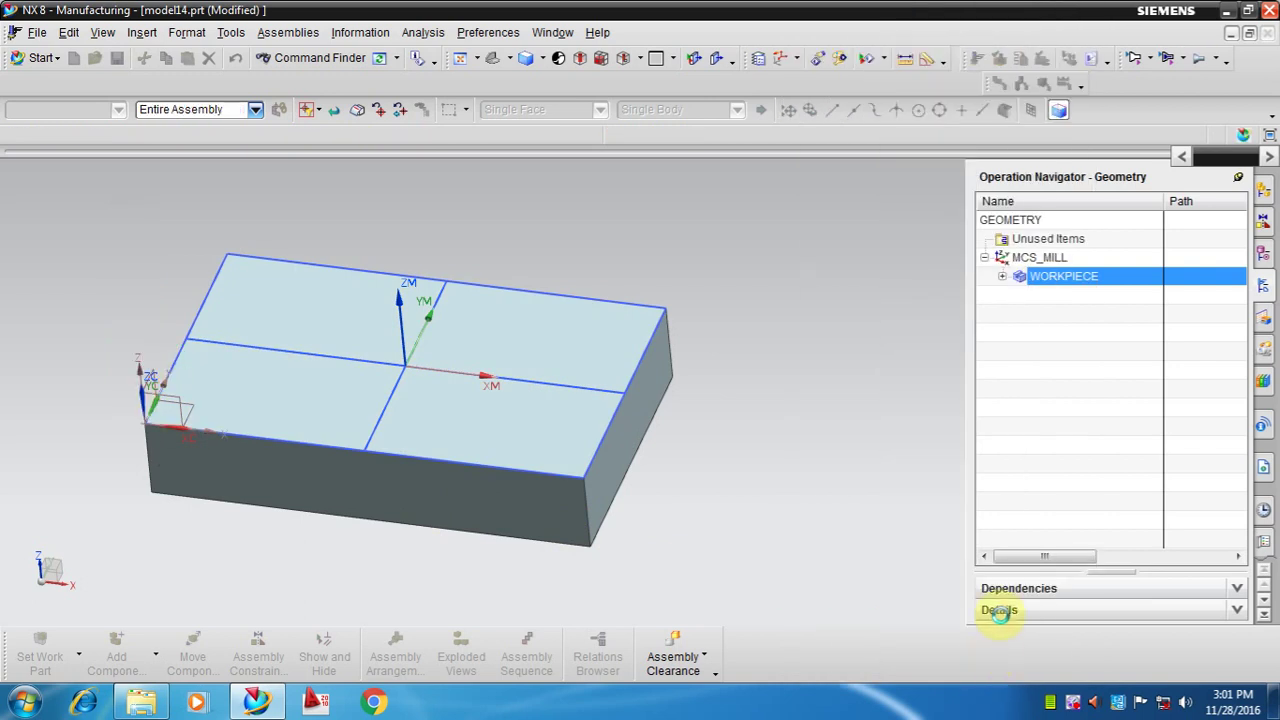
Set the face milling cut pattern to Zig Zag in Path Settings.
{"action": "scroll", "coordinate": [1055, 318], "scroll_direction": "down", "scroll_amount": 3}
{"action": "scroll", "coordinate": [1055, 318], "scroll_direction": "down", "scroll_amount": 2}
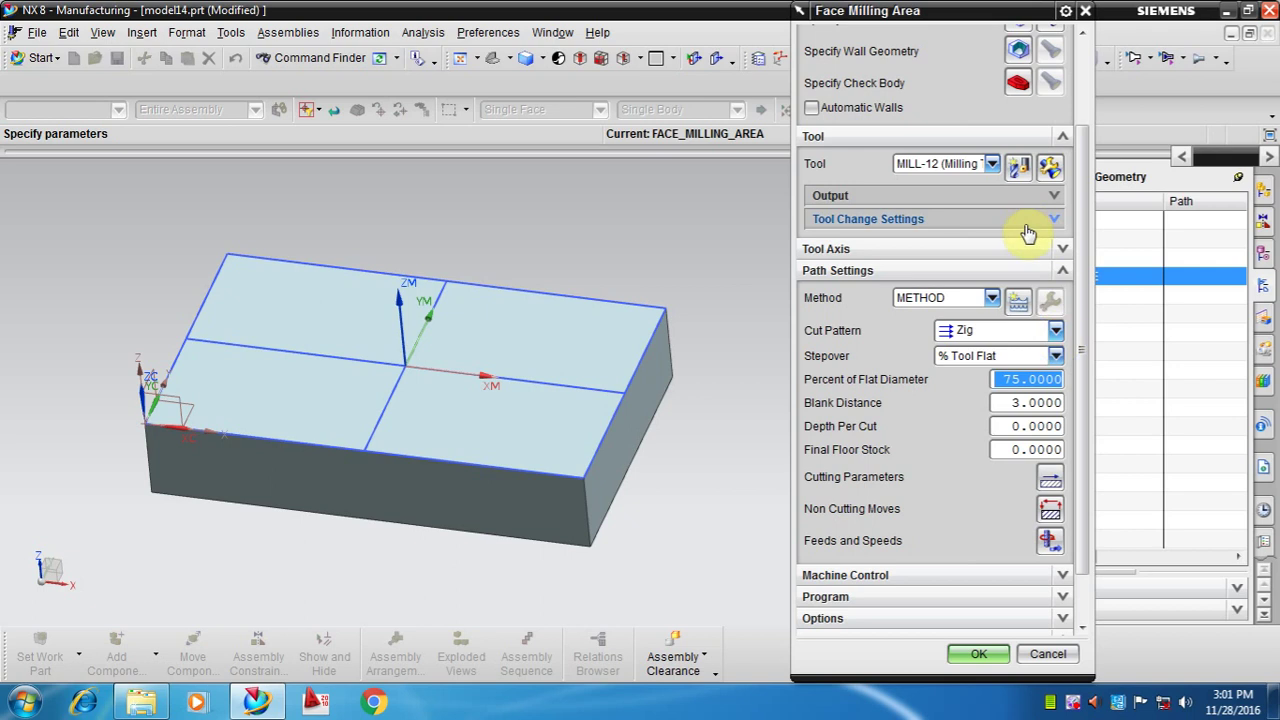
{"action": "left_click", "coordinate": [1055, 331]}
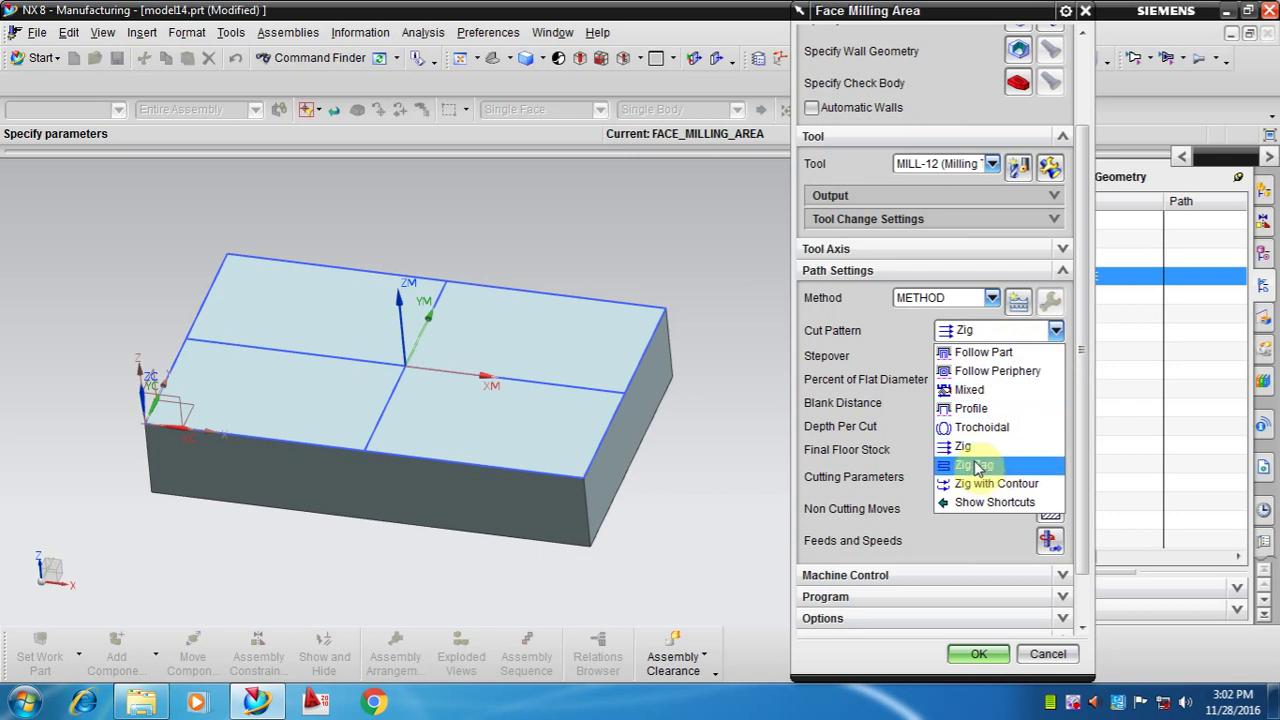
{"action": "left_click", "coordinate": [974, 467]}
{"action": "left_click", "coordinate": [1055, 331]}
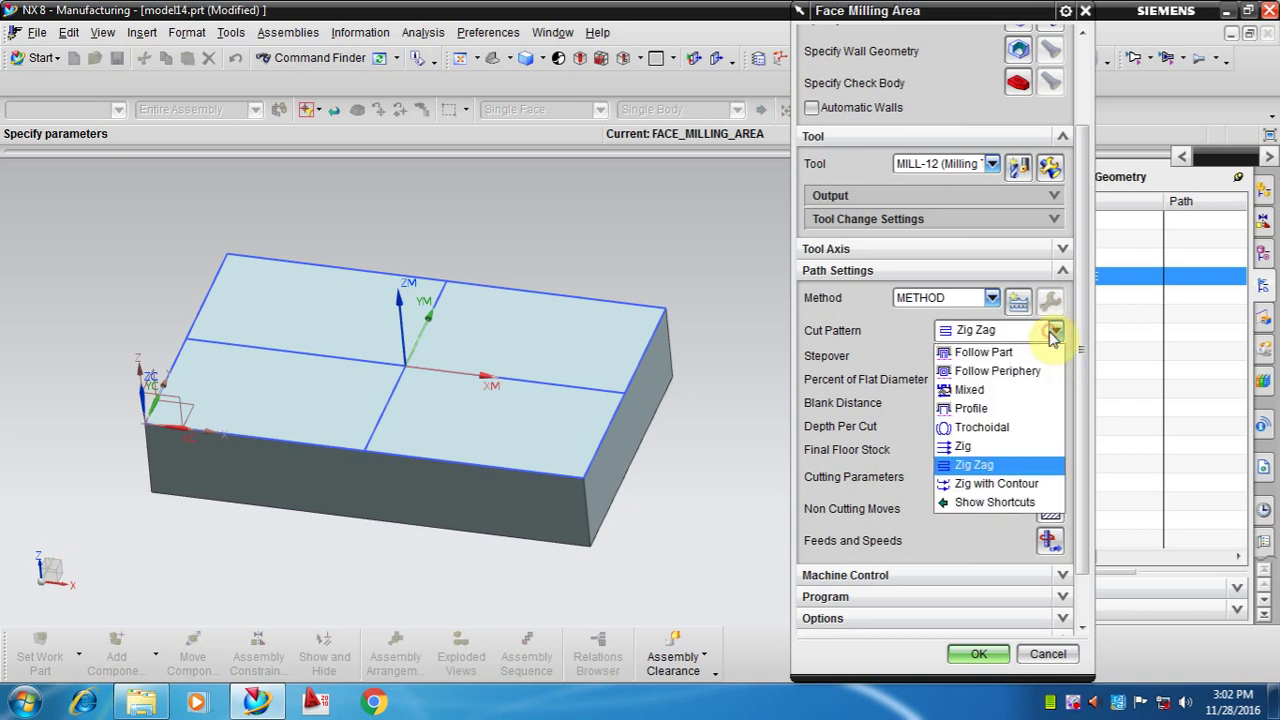
{"action": "left_click", "coordinate": [985, 465]}
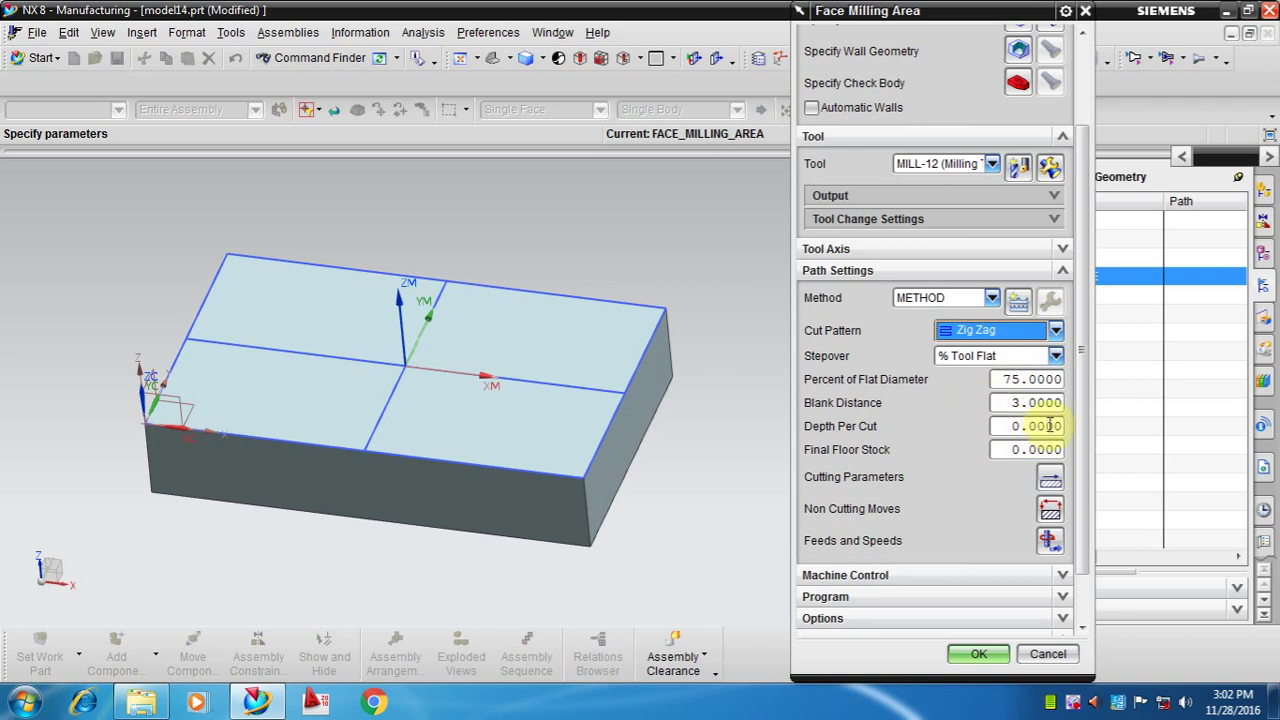
{"action": "scroll", "coordinate": [1050, 425], "scroll_direction": "down", "scroll_amount": 2}
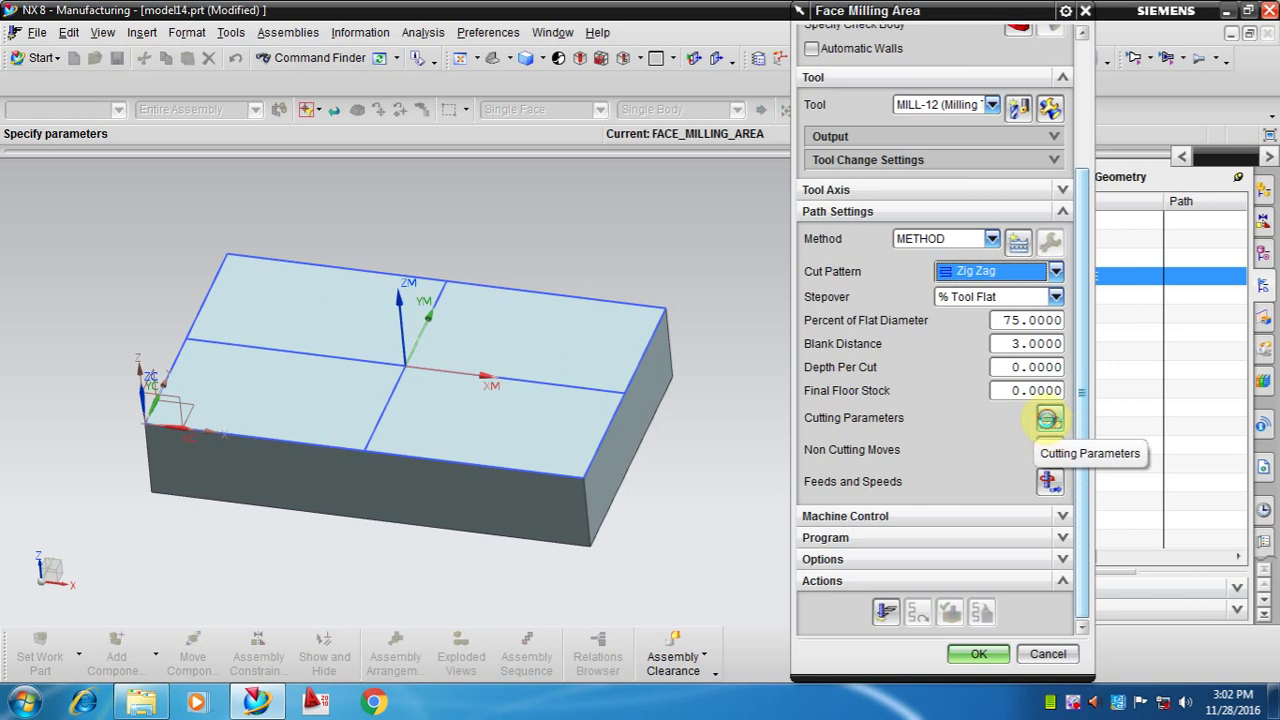
Set the cut angle to 180° from XC in Cutting Parameters and confirm.
{"action": "left_click", "coordinate": [1048, 419]}
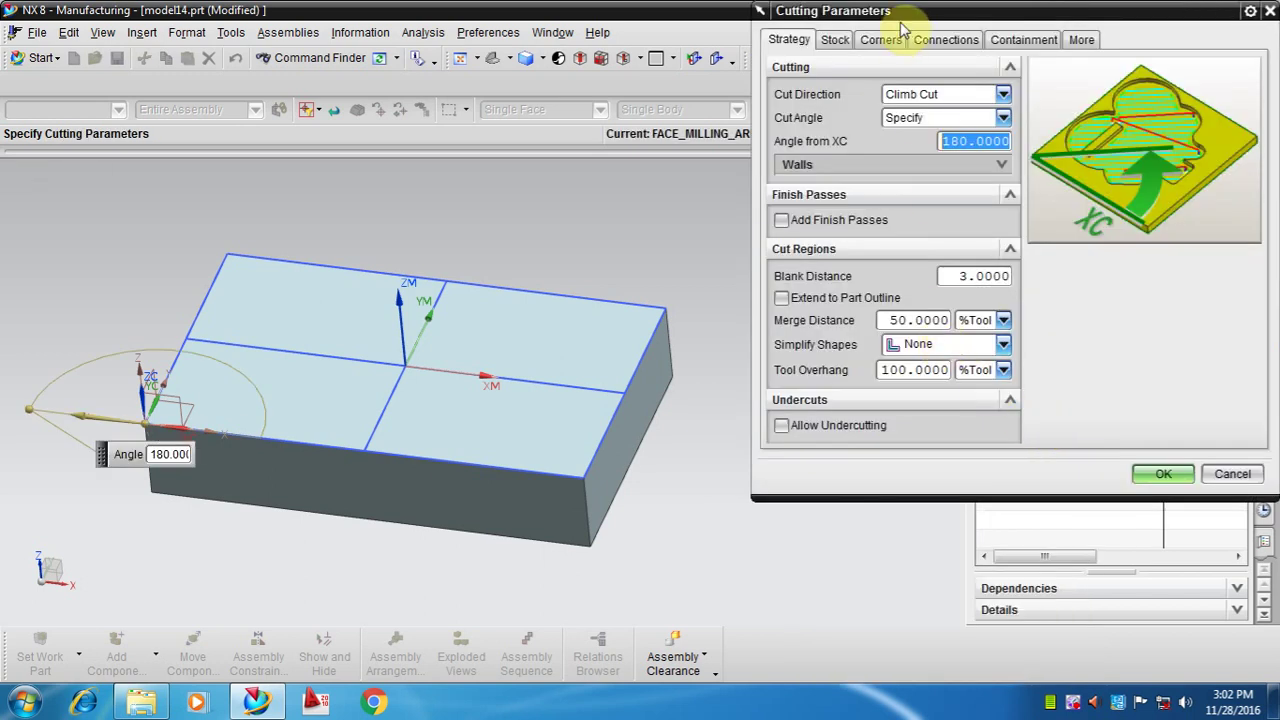
{"action": "left_click_drag", "start_coordinate": [905, 12], "coordinate": [851, 31]}
{"action": "left_click", "coordinate": [797, 187]}
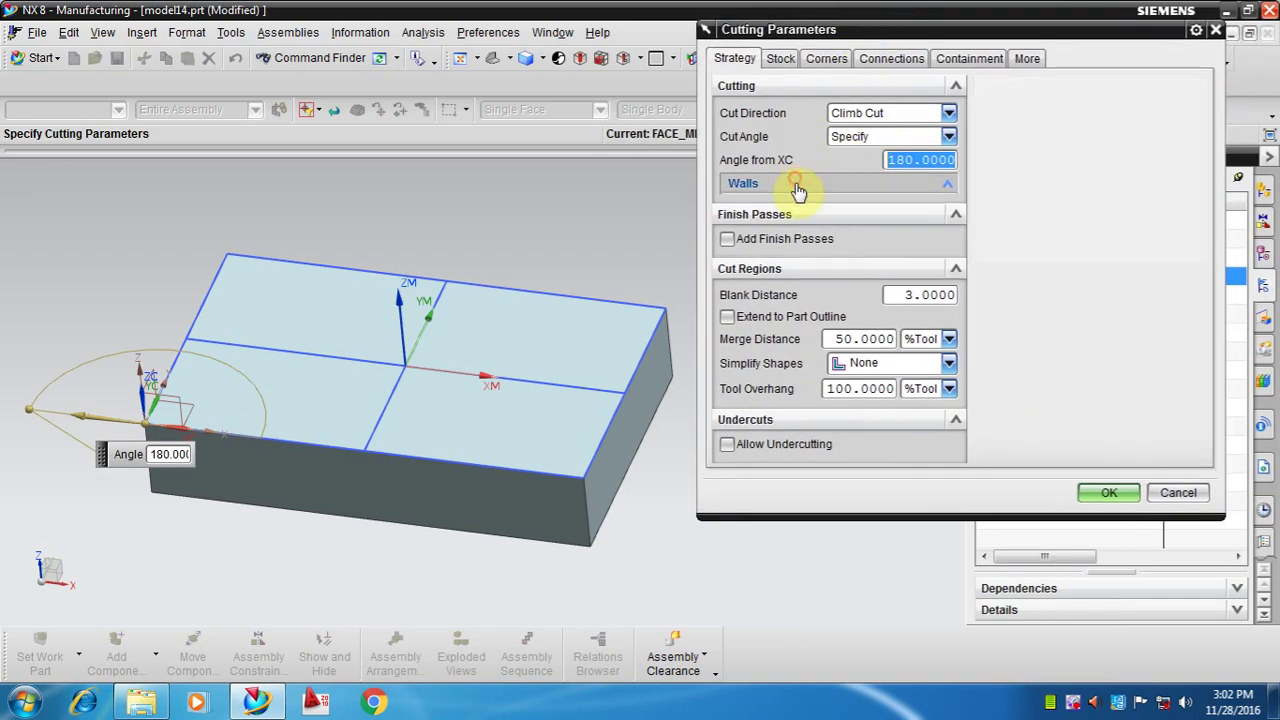
{"action": "left_click", "coordinate": [790, 186]}
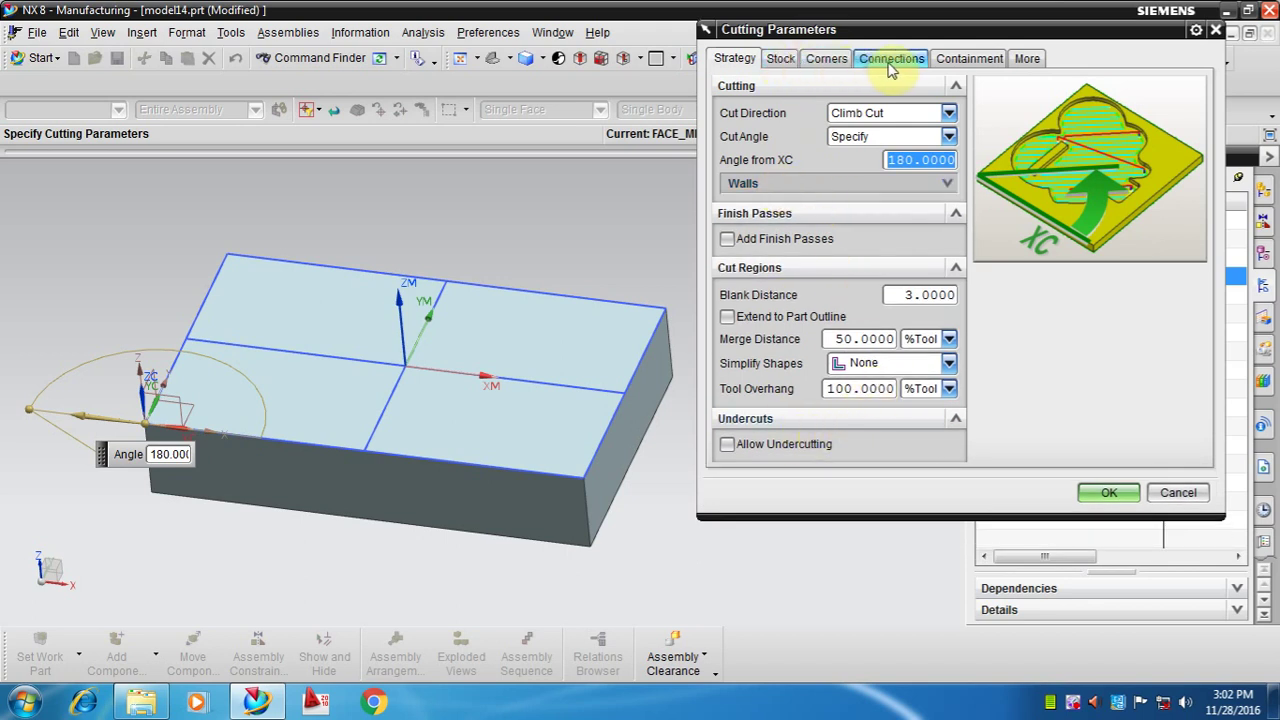
{"action": "left_click", "coordinate": [1113, 492]}
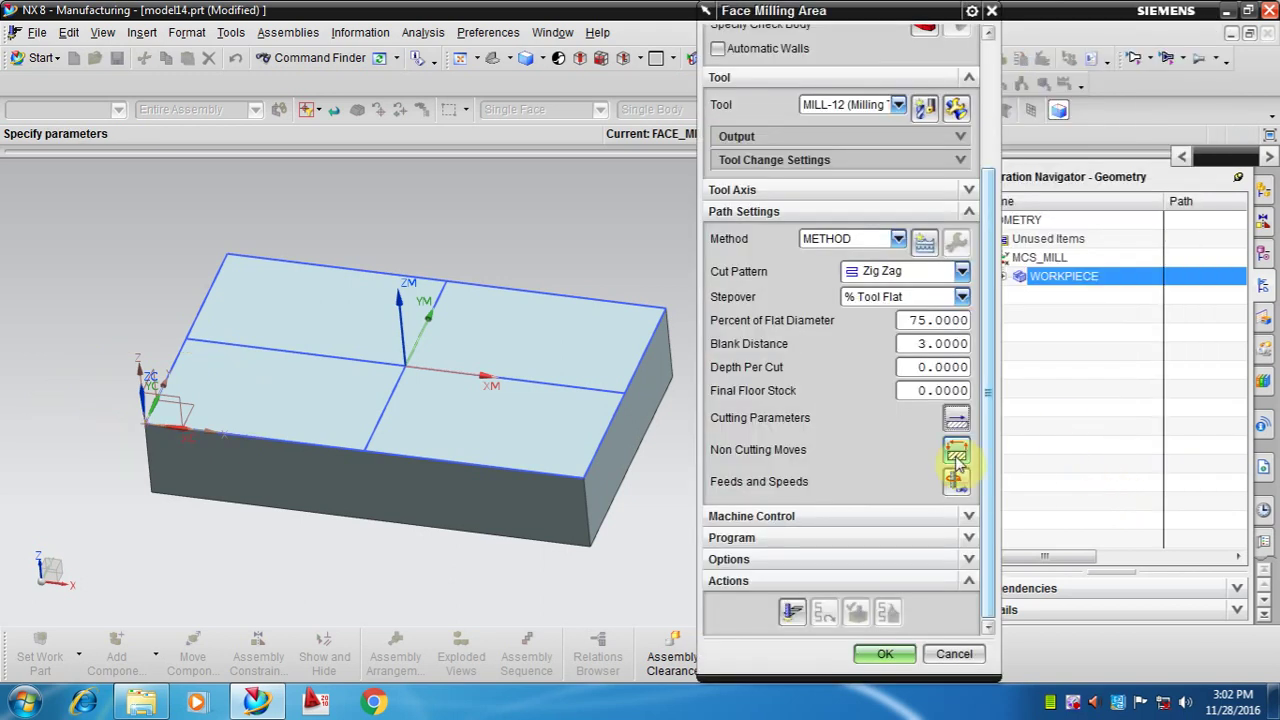
Set the Closed Area engage type to Same as Open Area in Non Cutting Moves.
{"action": "left_click", "coordinate": [956, 452]}
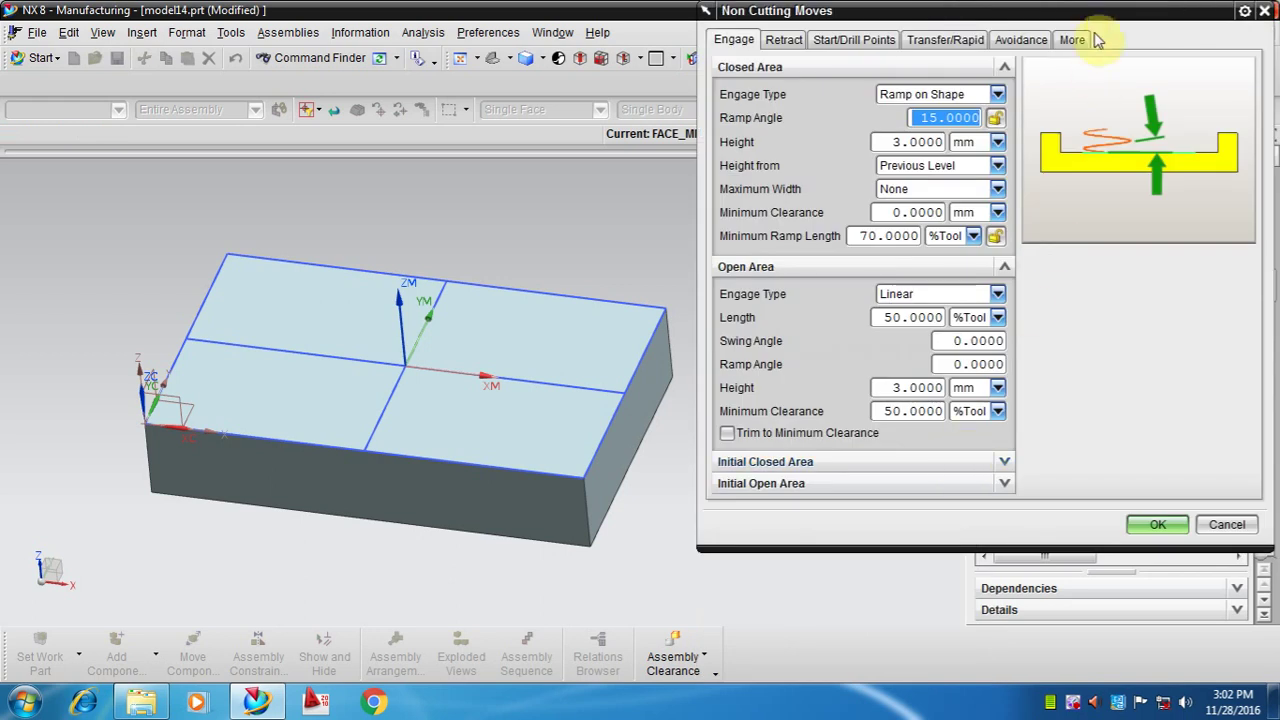
{"action": "left_click_drag", "start_coordinate": [1098, 13], "coordinate": [1068, 32]}
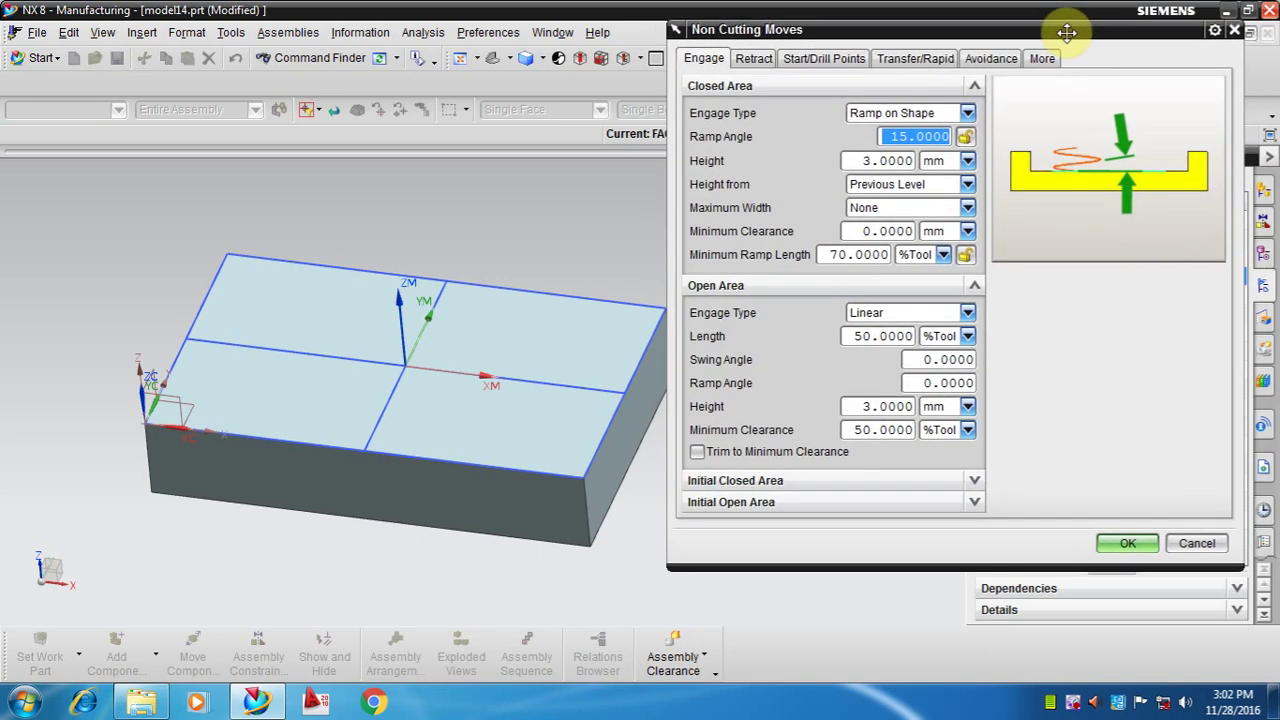
{"action": "left_click", "coordinate": [943, 115]}
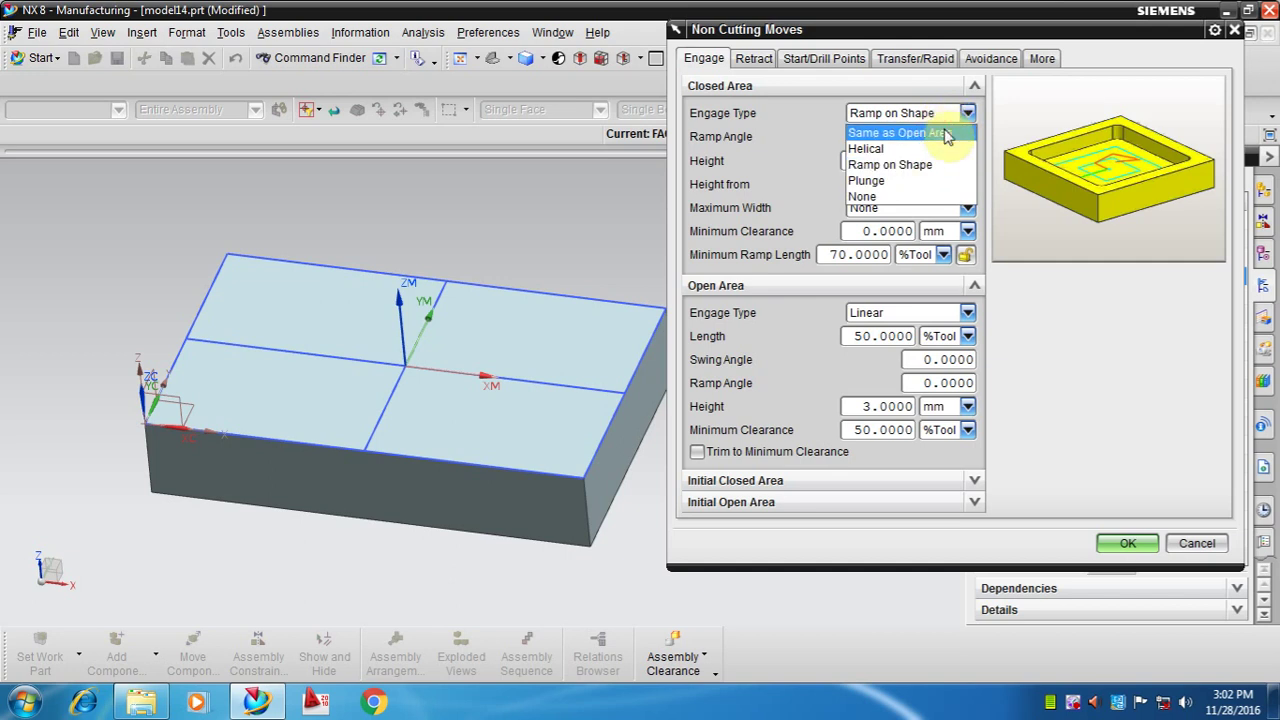
{"action": "left_click", "coordinate": [943, 132]}
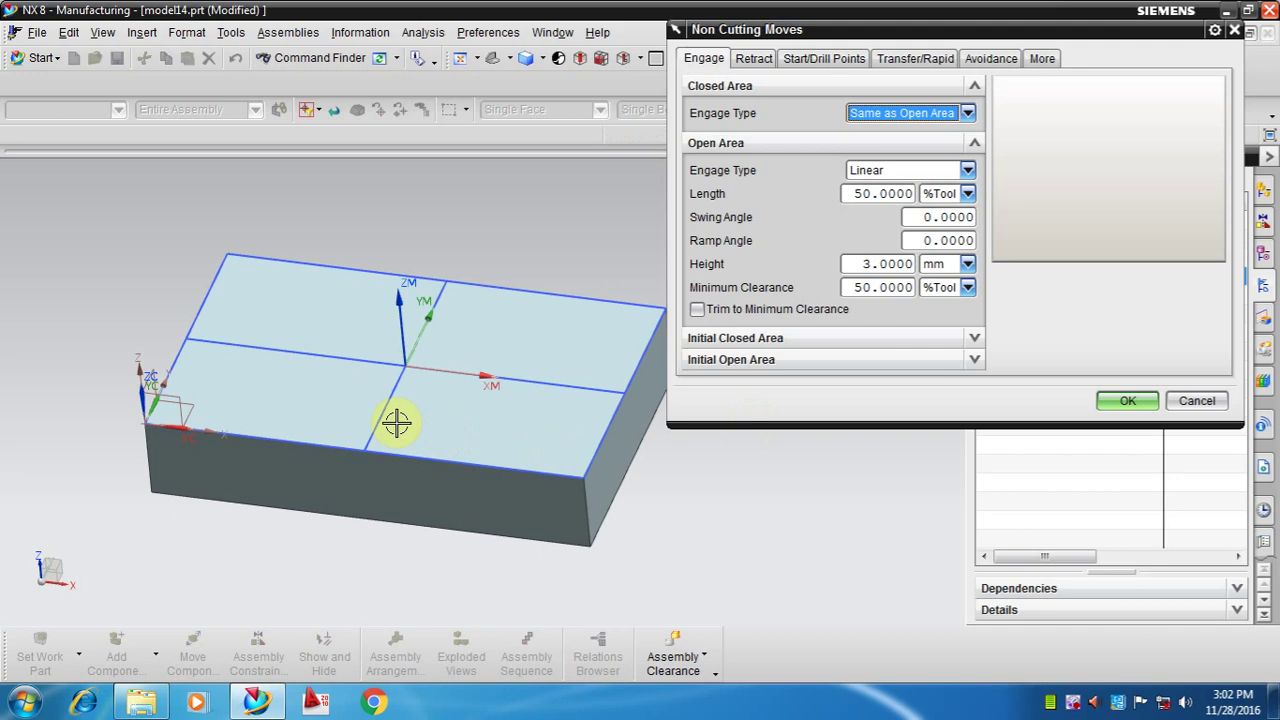
{"action": "middle_click_drag", "start_coordinate": [397, 420], "coordinate": [363, 403]}
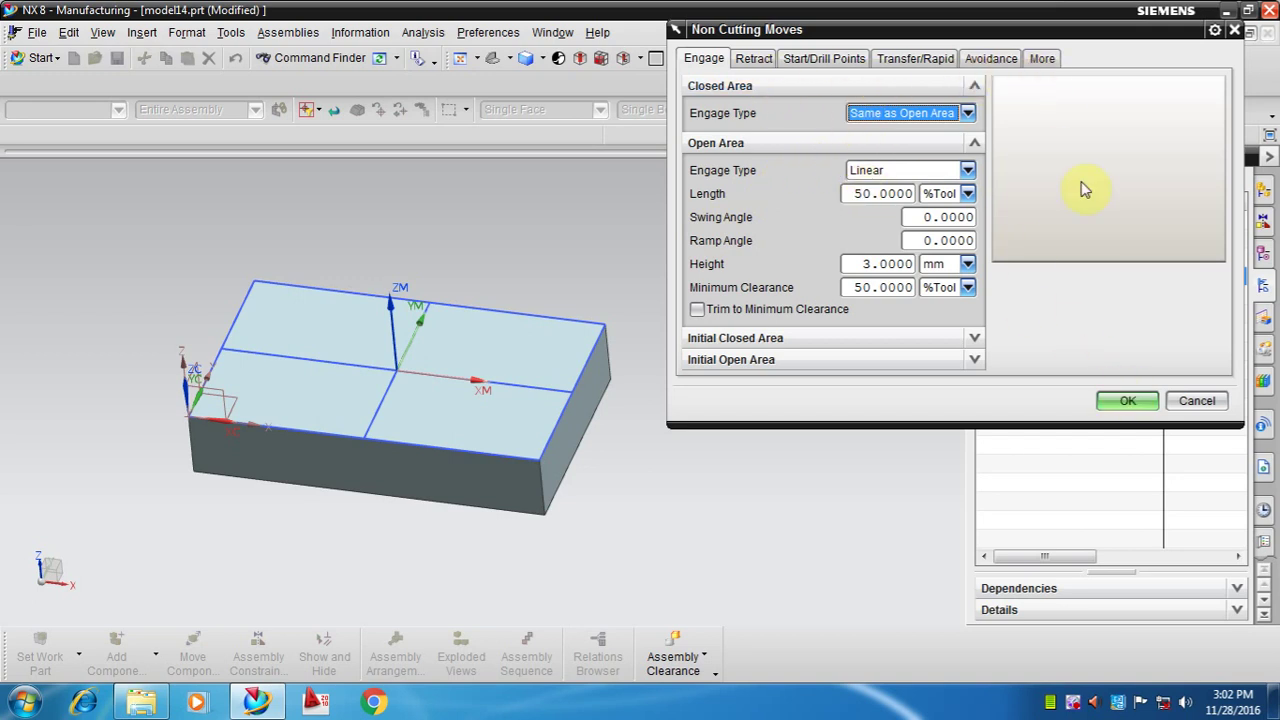
Confirm the non-cutting moves, then generate and inspect the zig-zag toolpath over the top face.
{"action": "left_click", "coordinate": [1128, 401]}
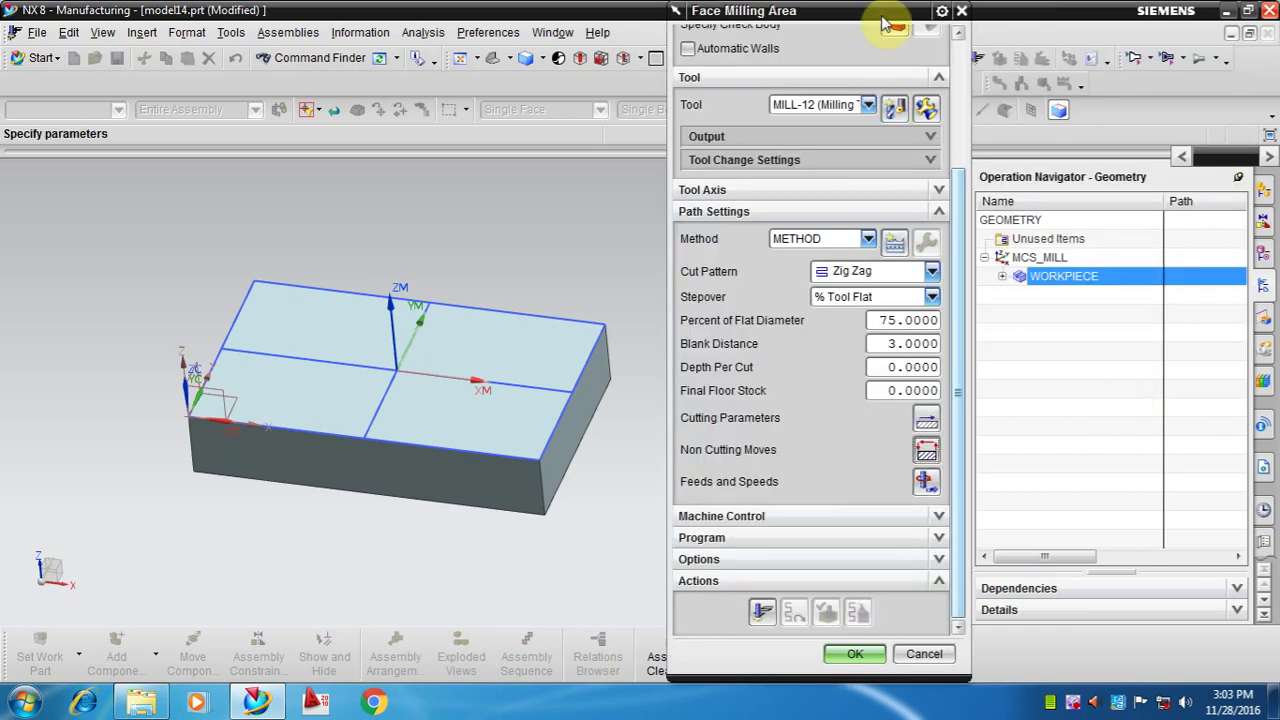
{"action": "left_click_drag", "start_coordinate": [880, 15], "coordinate": [968, 10]}
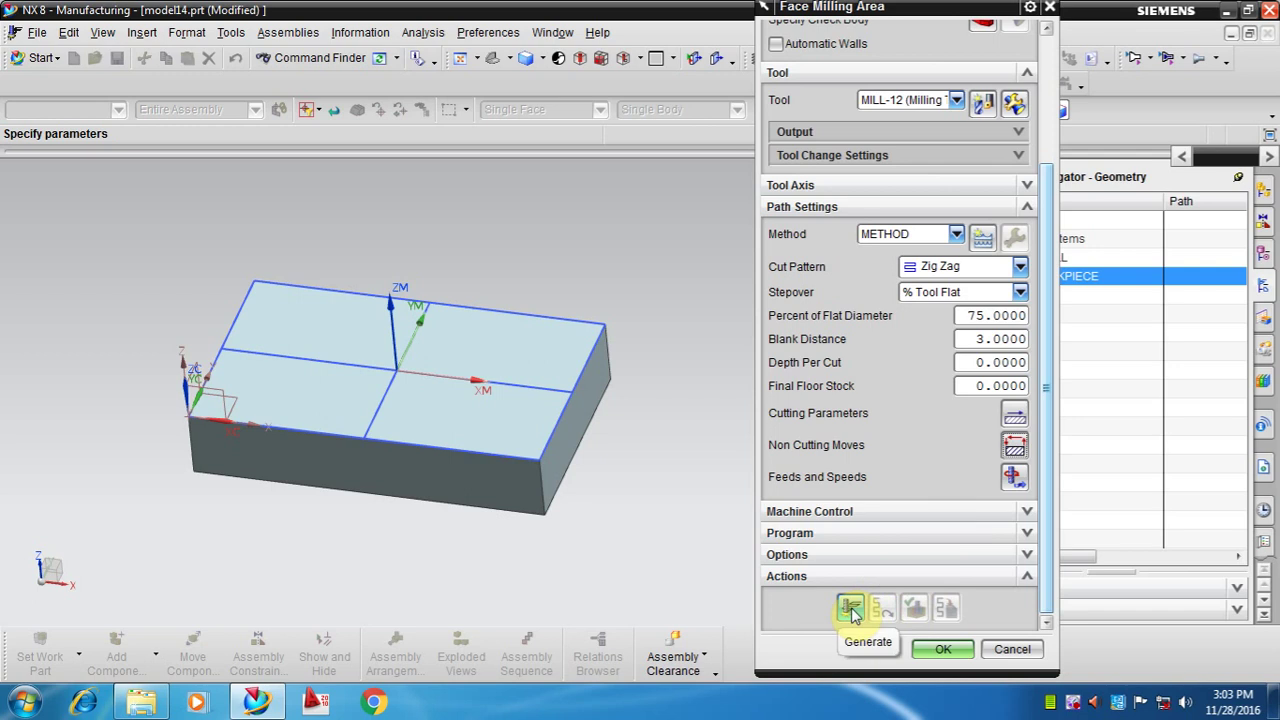
{"action": "left_click", "coordinate": [851, 610]}
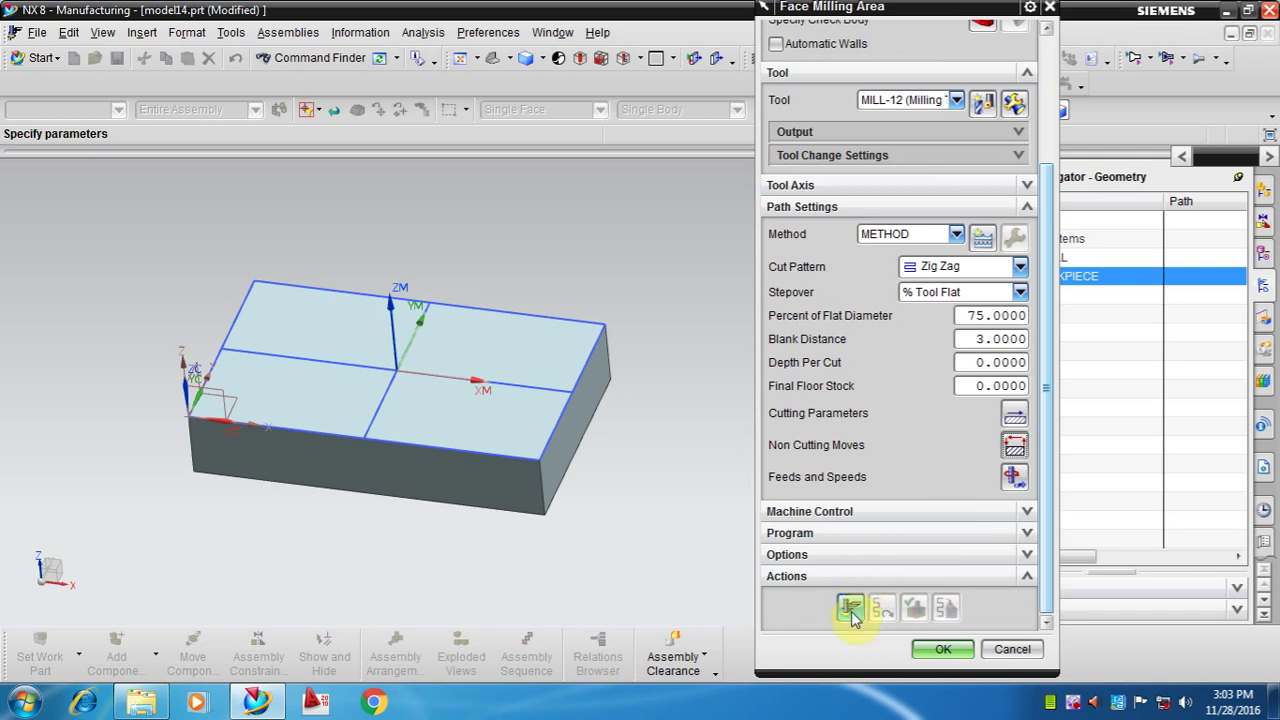
{"action": "left_click", "coordinate": [851, 610]}
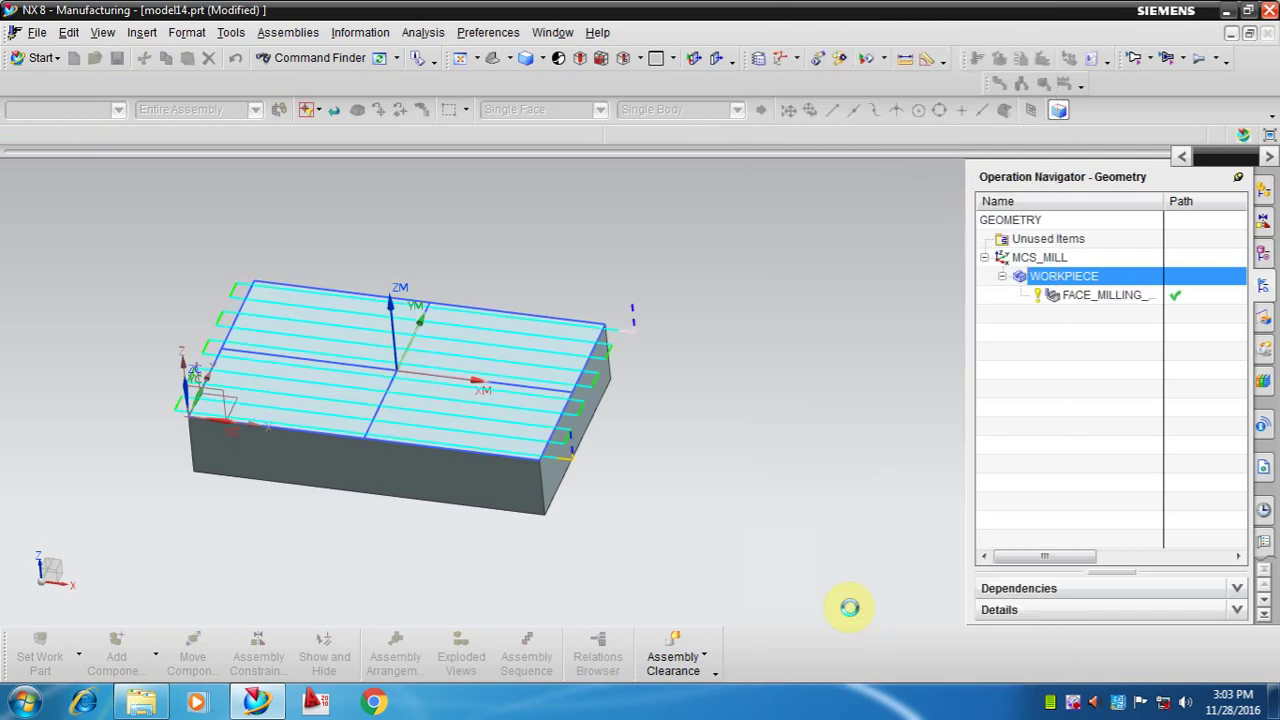
{"action": "scroll", "coordinate": [617, 520], "scroll_direction": "up", "scroll_amount": 1}
{"action": "scroll", "coordinate": [640, 505], "scroll_direction": "up", "scroll_amount": 2}
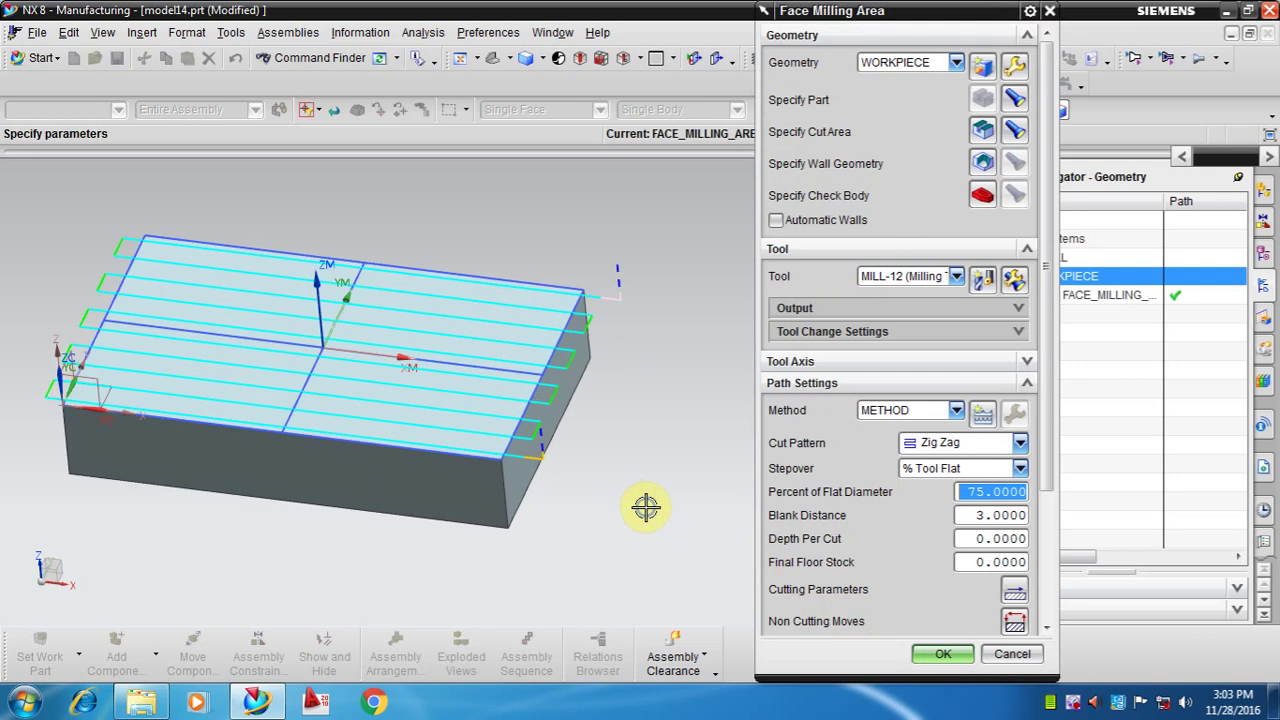
{"action": "left_click_drag", "start_coordinate": [1048, 465], "coordinate": [1050, 602]}
{"action": "scroll", "coordinate": [570, 510], "scroll_direction": "down", "scroll_amount": 1}
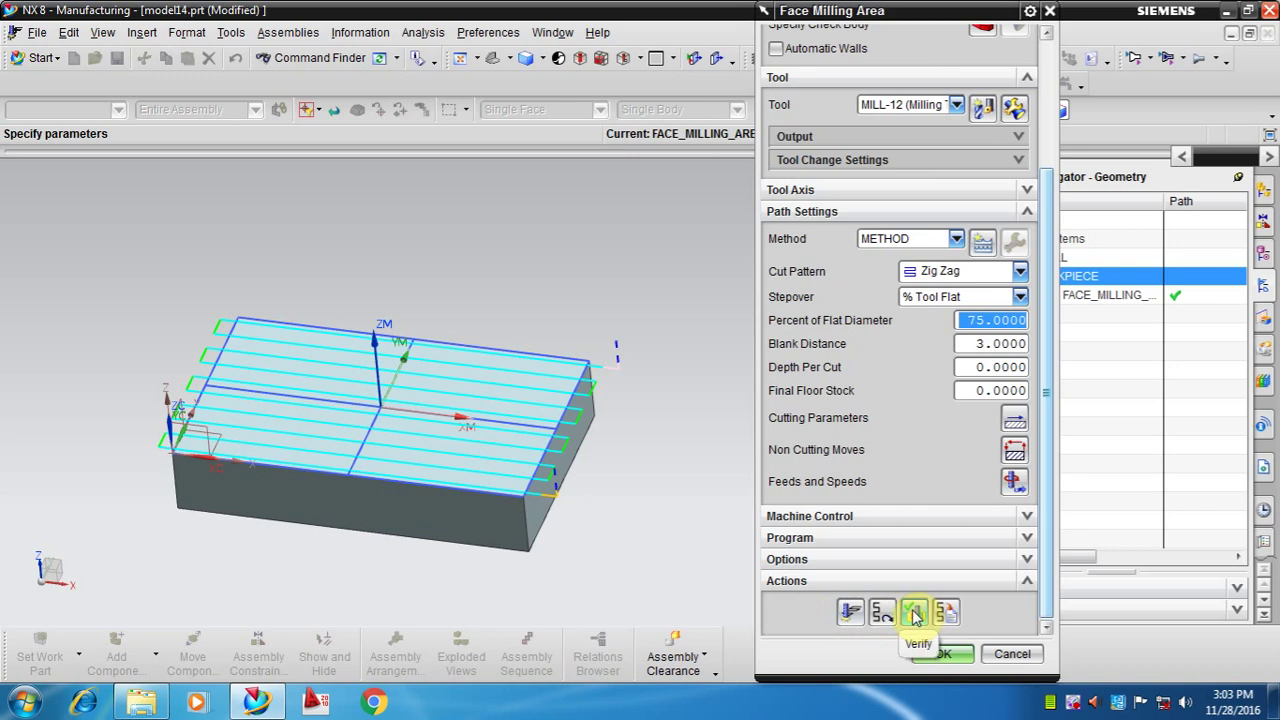
{"action": "left_click", "coordinate": [914, 614]}
{"action": "scroll", "coordinate": [664, 524], "scroll_direction": "up", "scroll_amount": 2}
{"action": "scroll", "coordinate": [566, 543], "scroll_direction": "up", "scroll_amount": 2}
{"action": "middle_click_drag", "start_coordinate": [566, 543], "coordinate": [646, 418]}
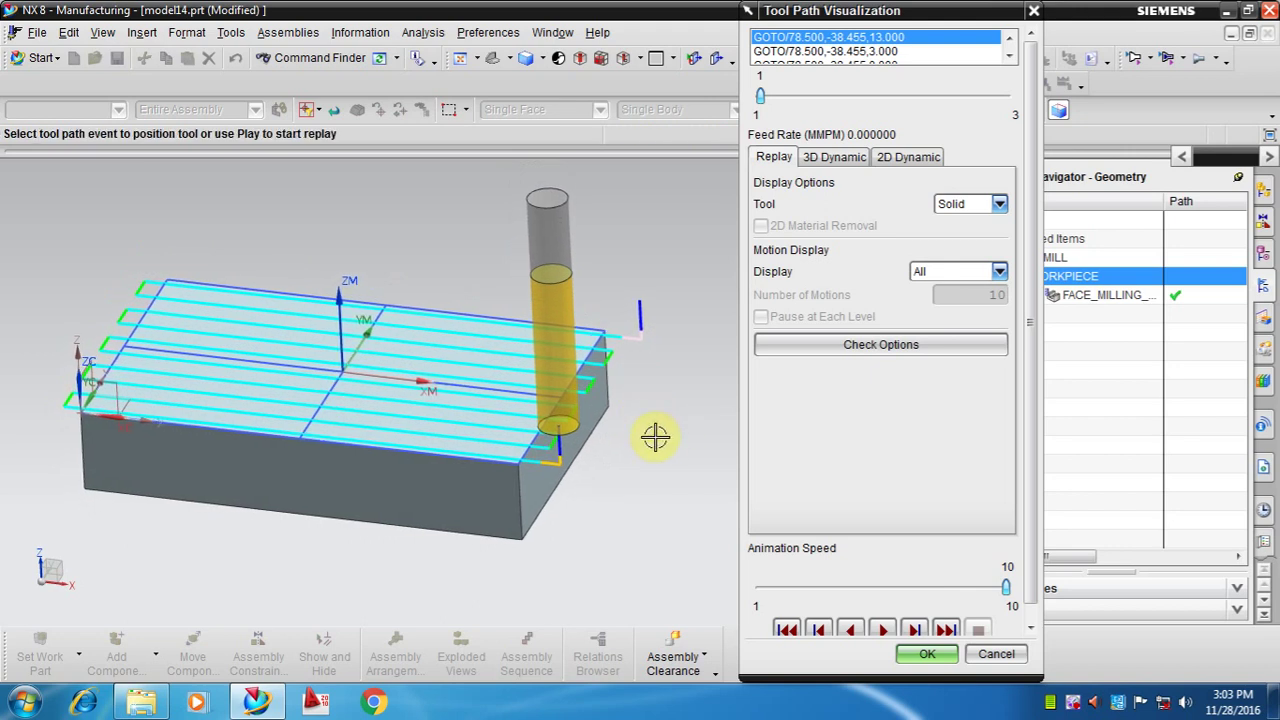
{"action": "scroll", "coordinate": [655, 437], "scroll_direction": "down", "scroll_amount": 1}
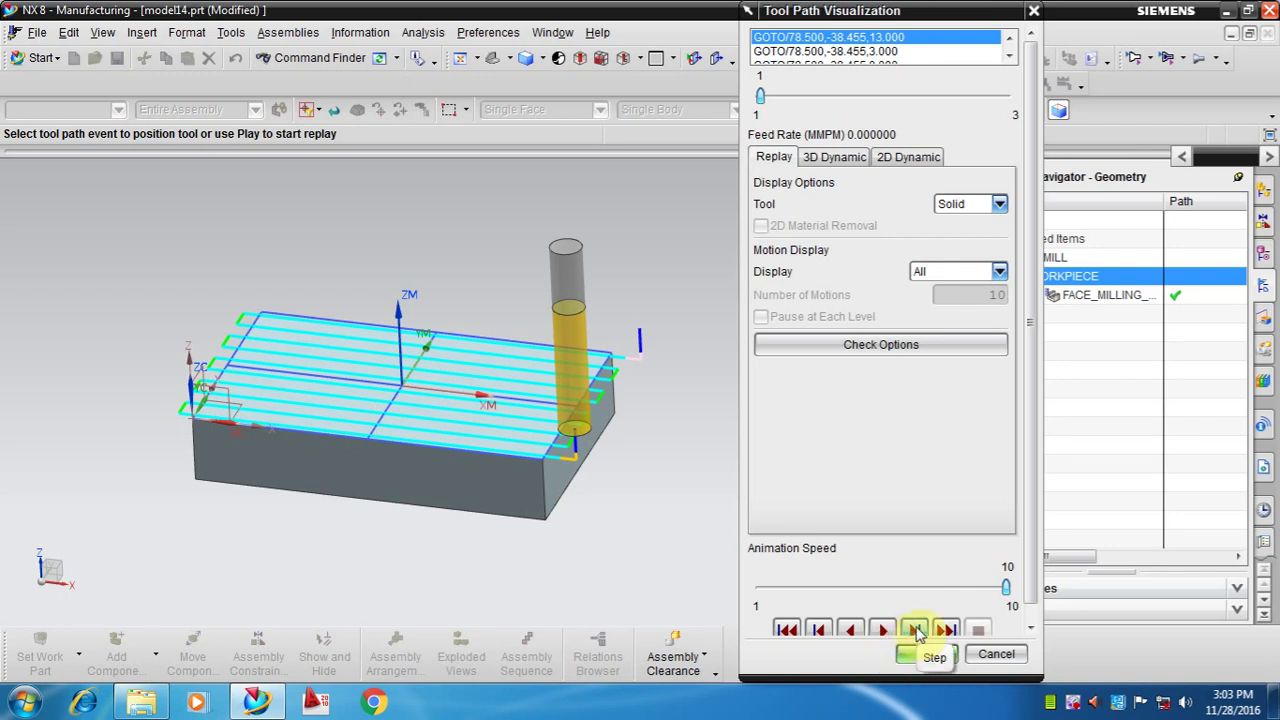
{"action": "left_click", "coordinate": [916, 630]}
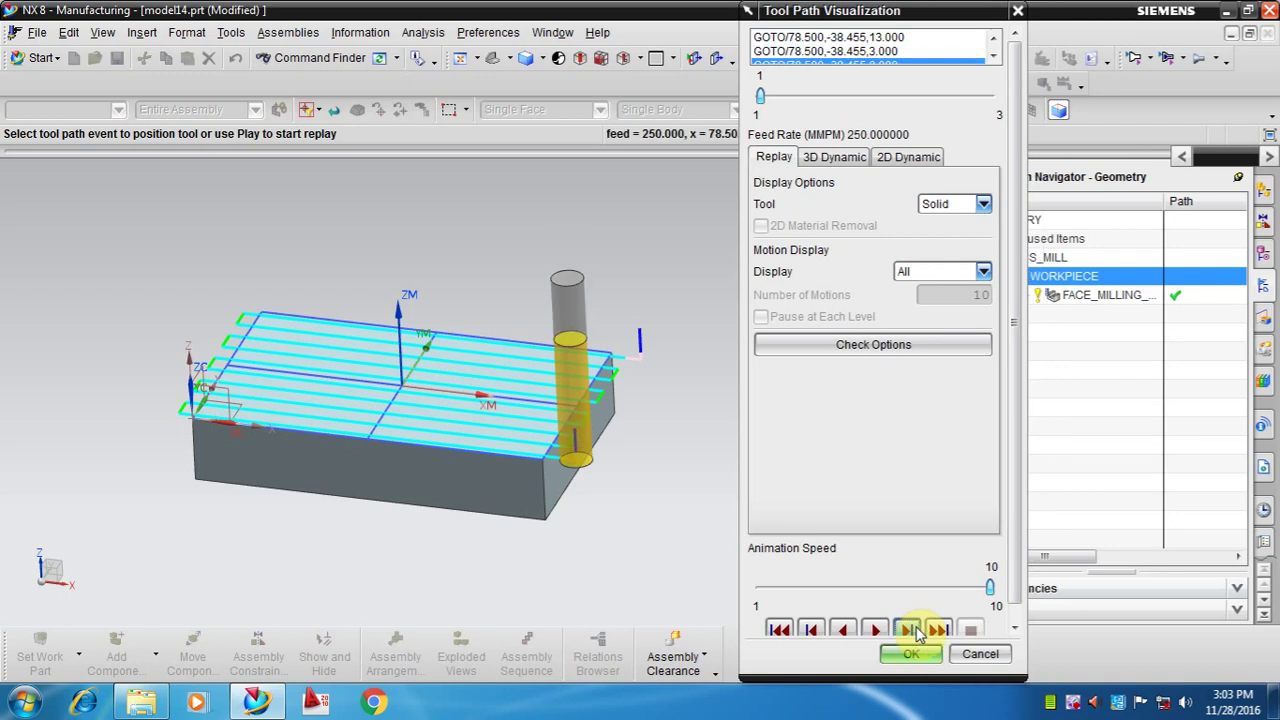
{"action": "left_click", "coordinate": [905, 630]}
{"action": "left_click", "coordinate": [905, 630]}
{"action": "left_click", "coordinate": [905, 630]}
{"action": "left_click", "coordinate": [905, 630]}
{"action": "left_click", "coordinate": [905, 630]}
{"action": "left_click", "coordinate": [905, 630]}
{"action": "left_click", "coordinate": [905, 630]}
{"action": "left_click", "coordinate": [905, 630]}
{"action": "left_click", "coordinate": [905, 630]}
{"action": "left_click", "coordinate": [905, 630]}
{"action": "left_click", "coordinate": [903, 630]}
{"action": "left_click", "coordinate": [904, 630]}
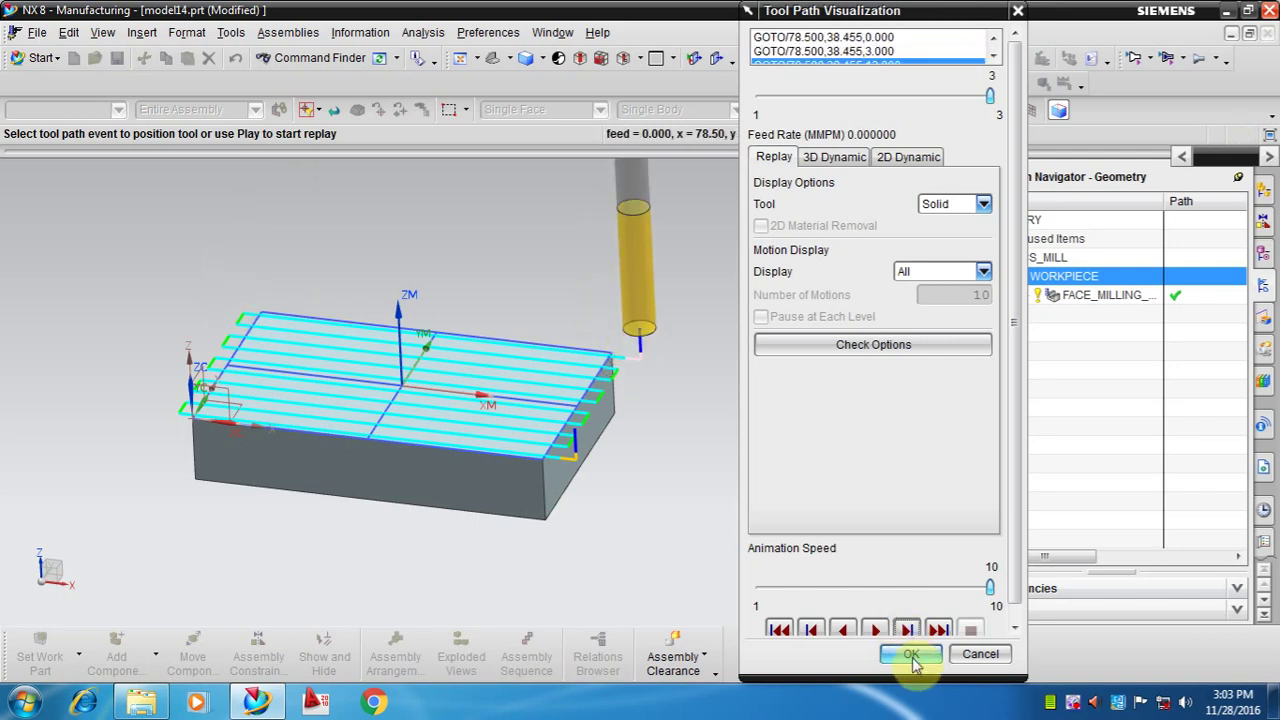
{"action": "left_click", "coordinate": [912, 655]}
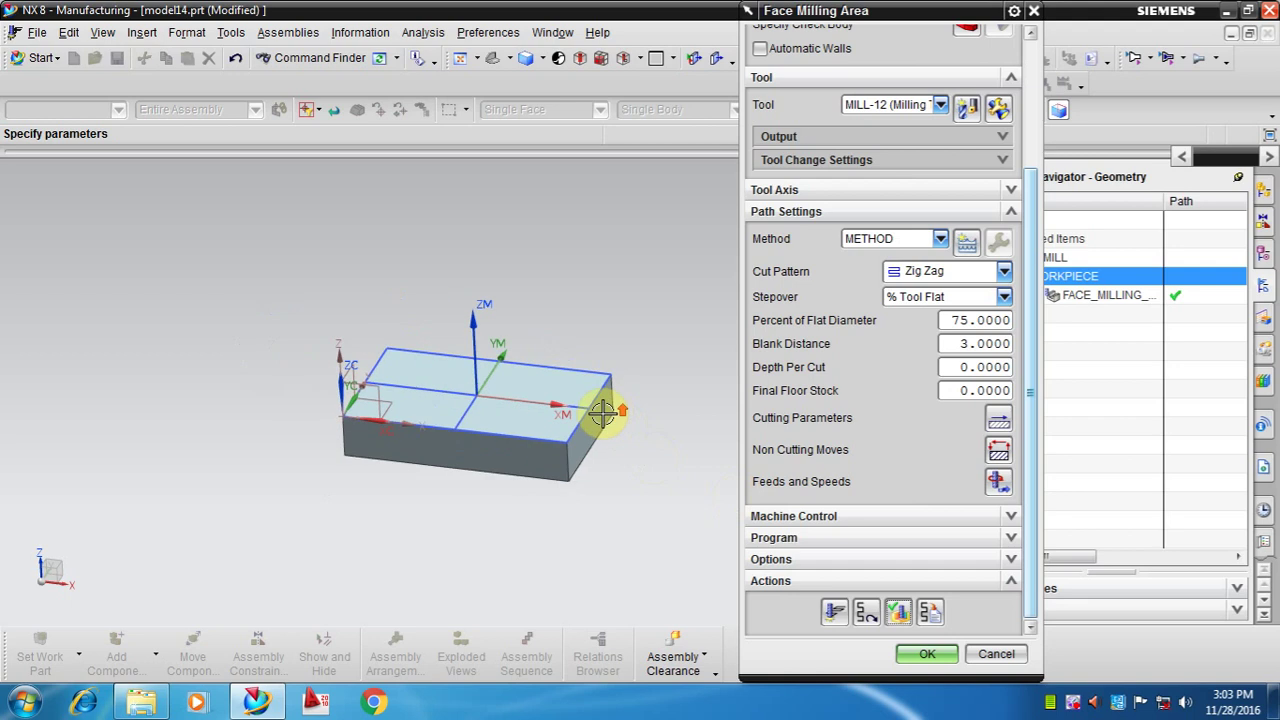
{"action": "middle_click_drag", "start_coordinate": [617, 430], "coordinate": [610, 436]}
{"action": "left_click", "coordinate": [967, 343]}
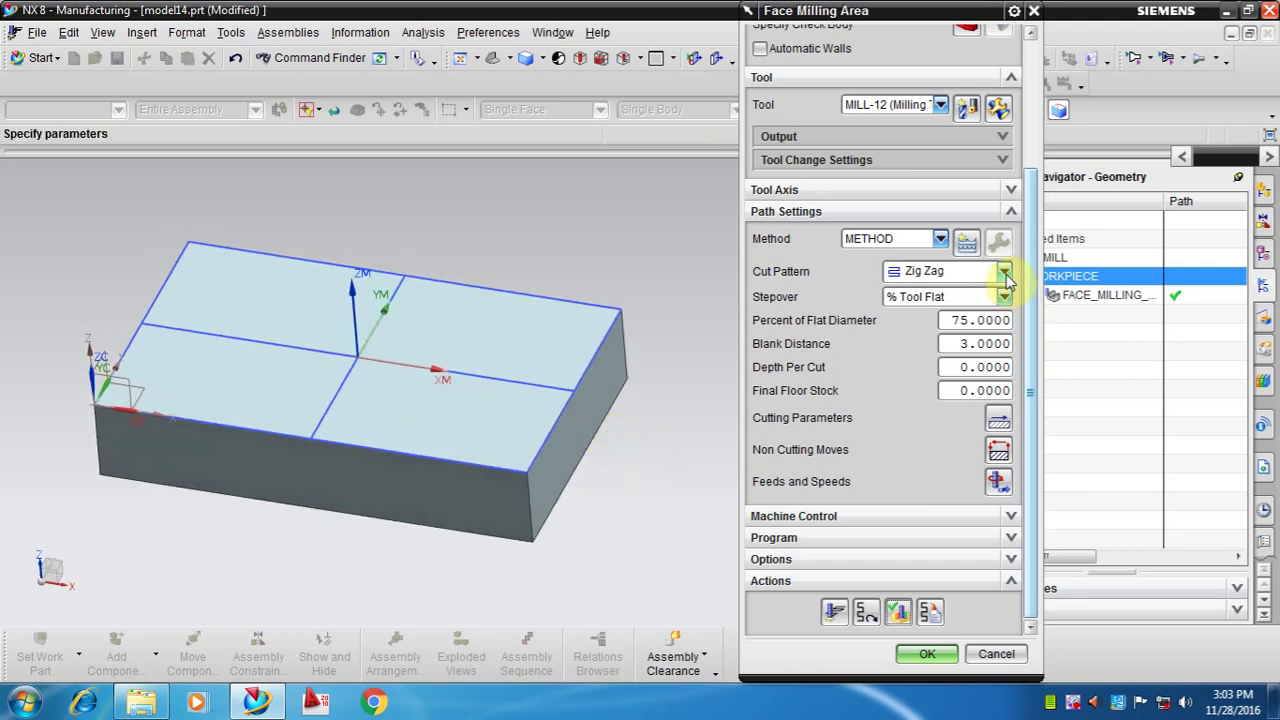
{"action": "left_click", "coordinate": [898, 611]}
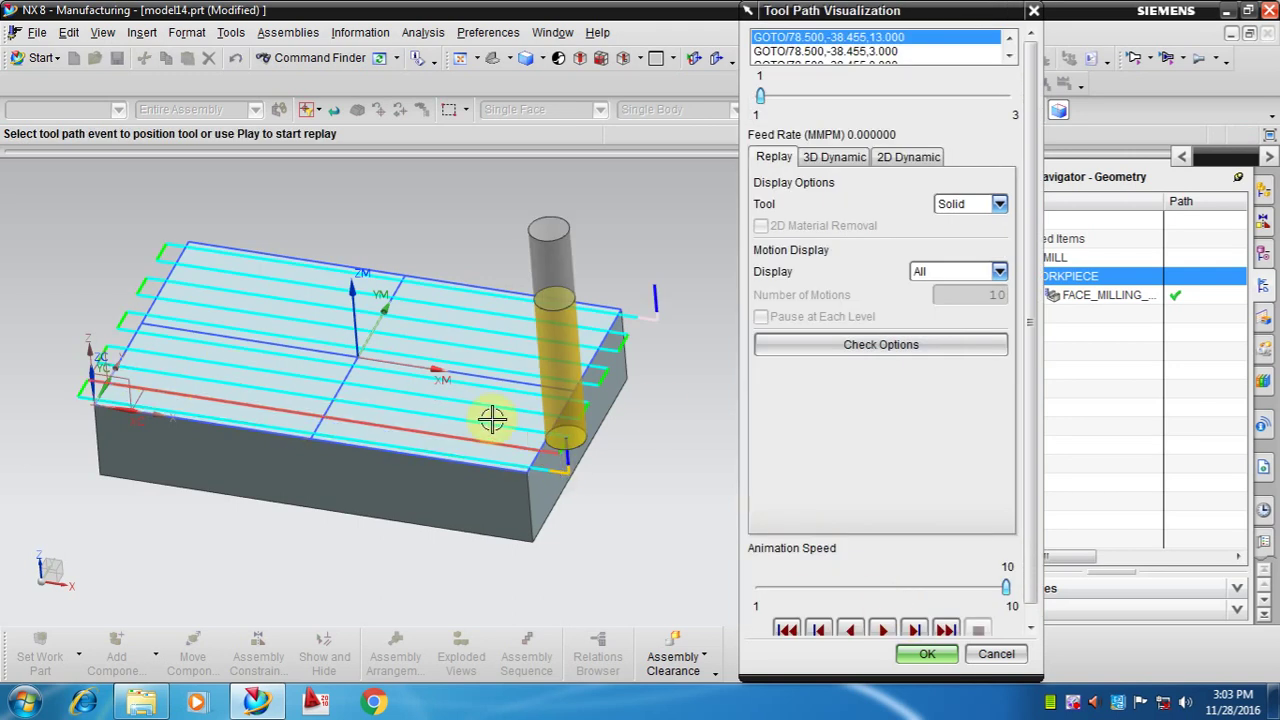
{"action": "left_click", "coordinate": [928, 654]}
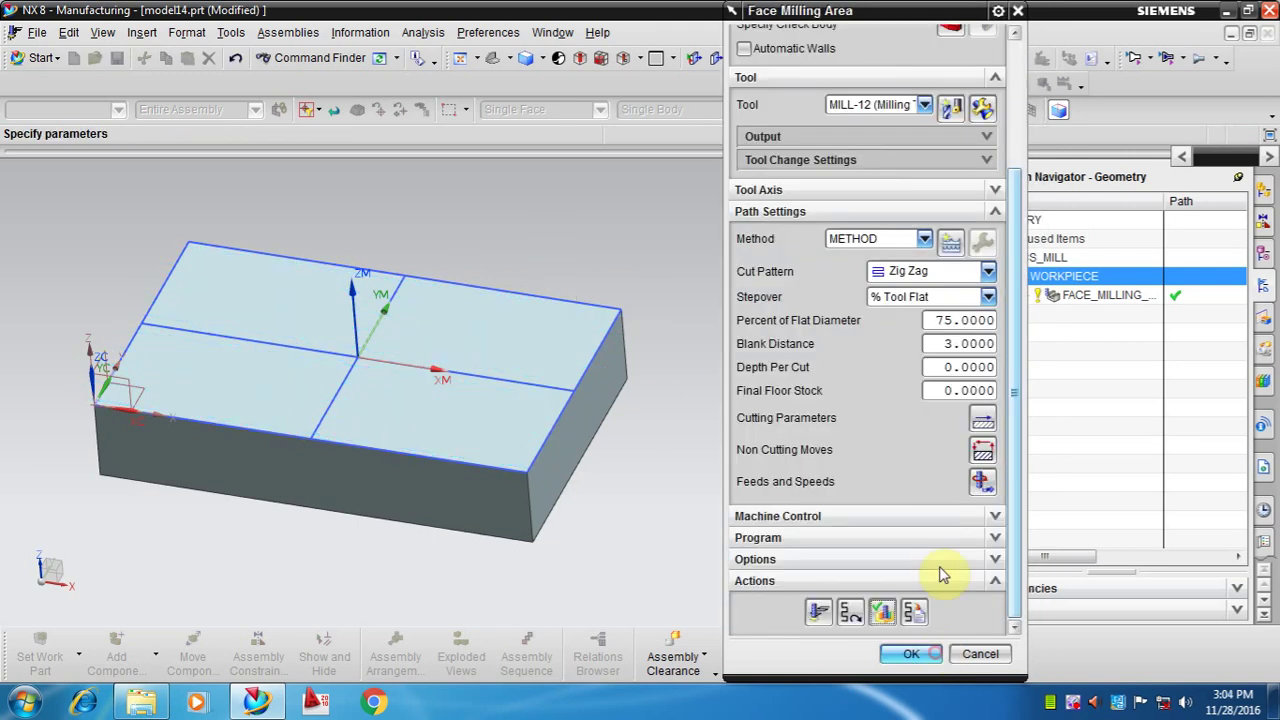
Change the cut pattern from Zig Zag to Follow Periphery and bring up its cutting parameters.
{"action": "left_click", "coordinate": [987, 274]}
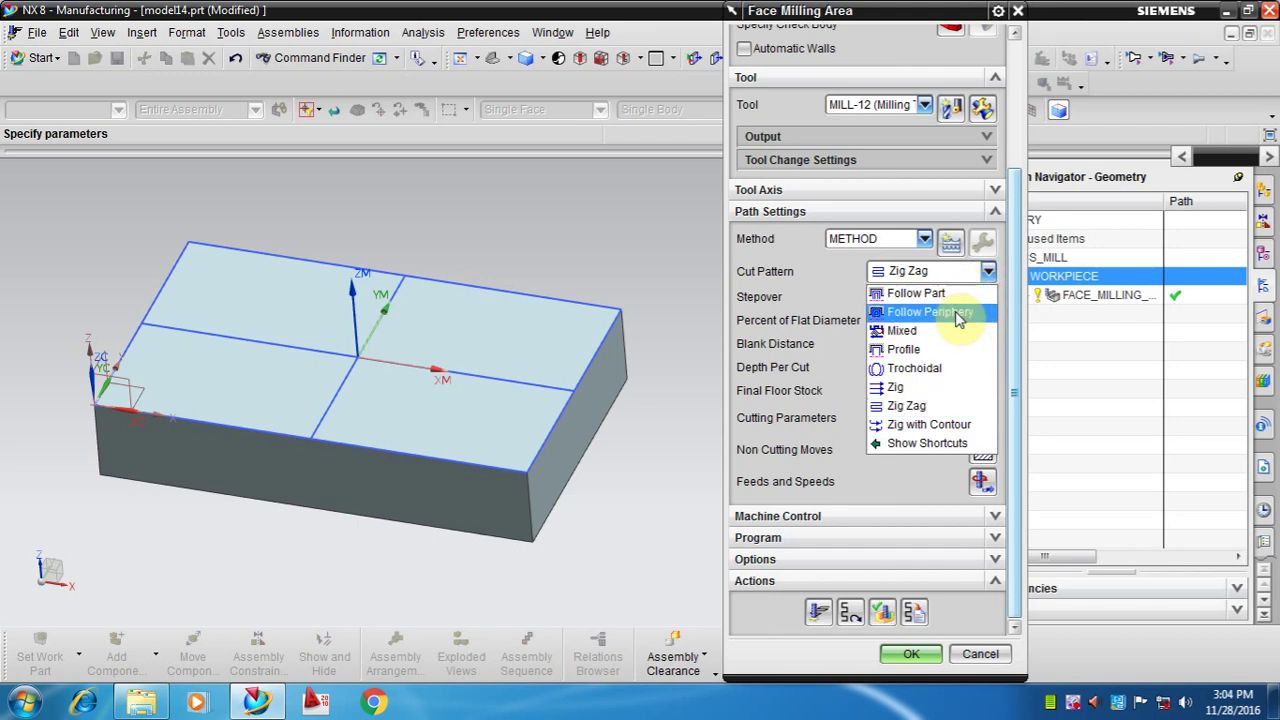
{"action": "left_click", "coordinate": [958, 316]}
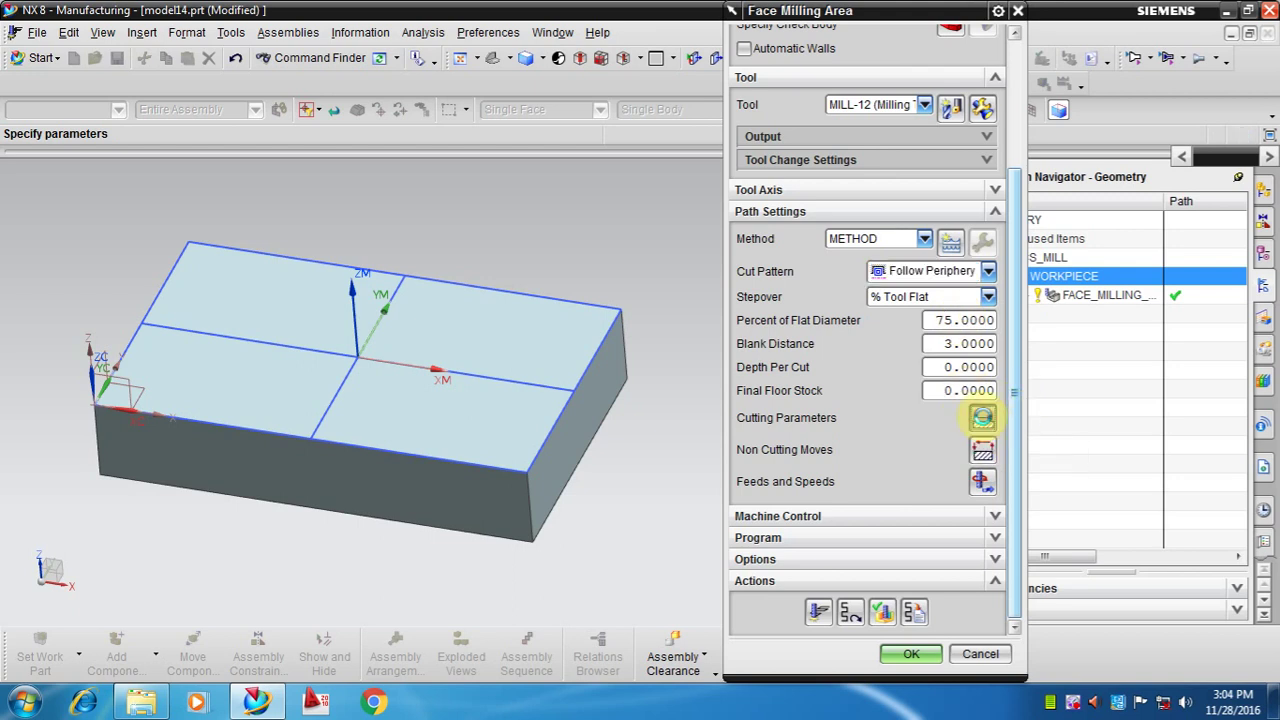
{"action": "left_click", "coordinate": [983, 423]}
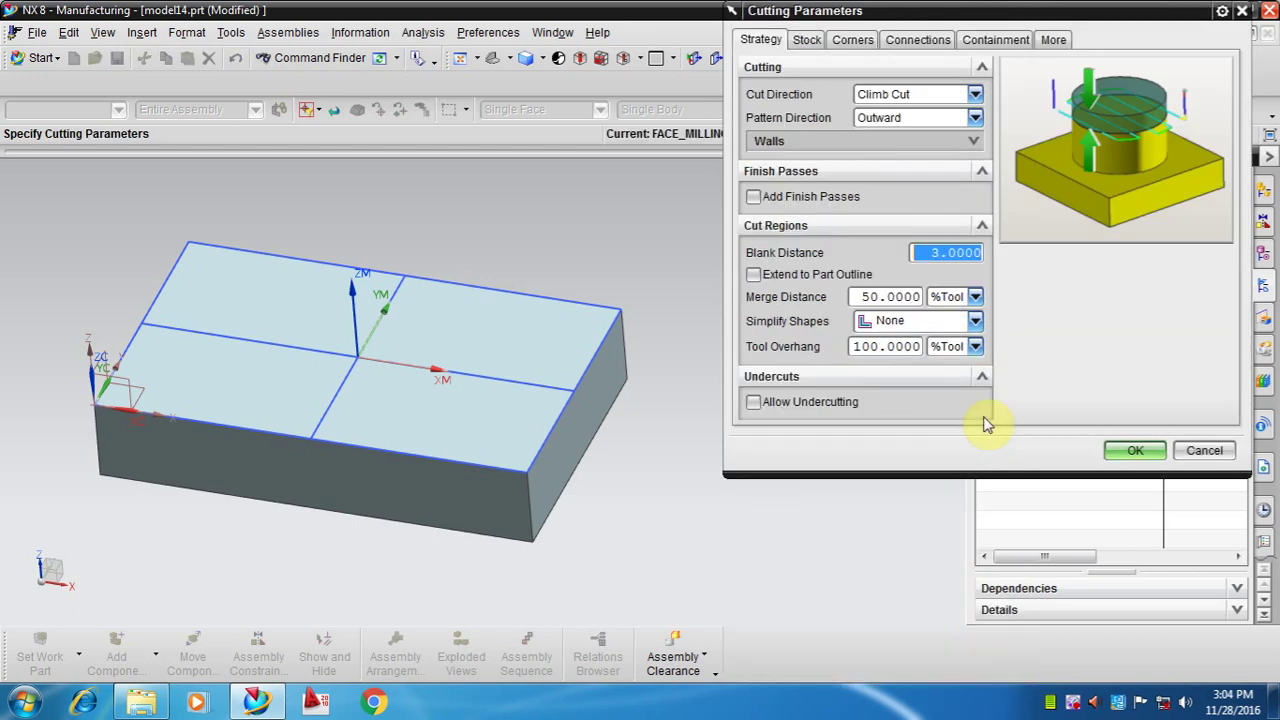
Set the Follow Periphery pattern direction to Inward.
{"action": "left_click", "coordinate": [908, 118]}
{"action": "left_click", "coordinate": [912, 124]}
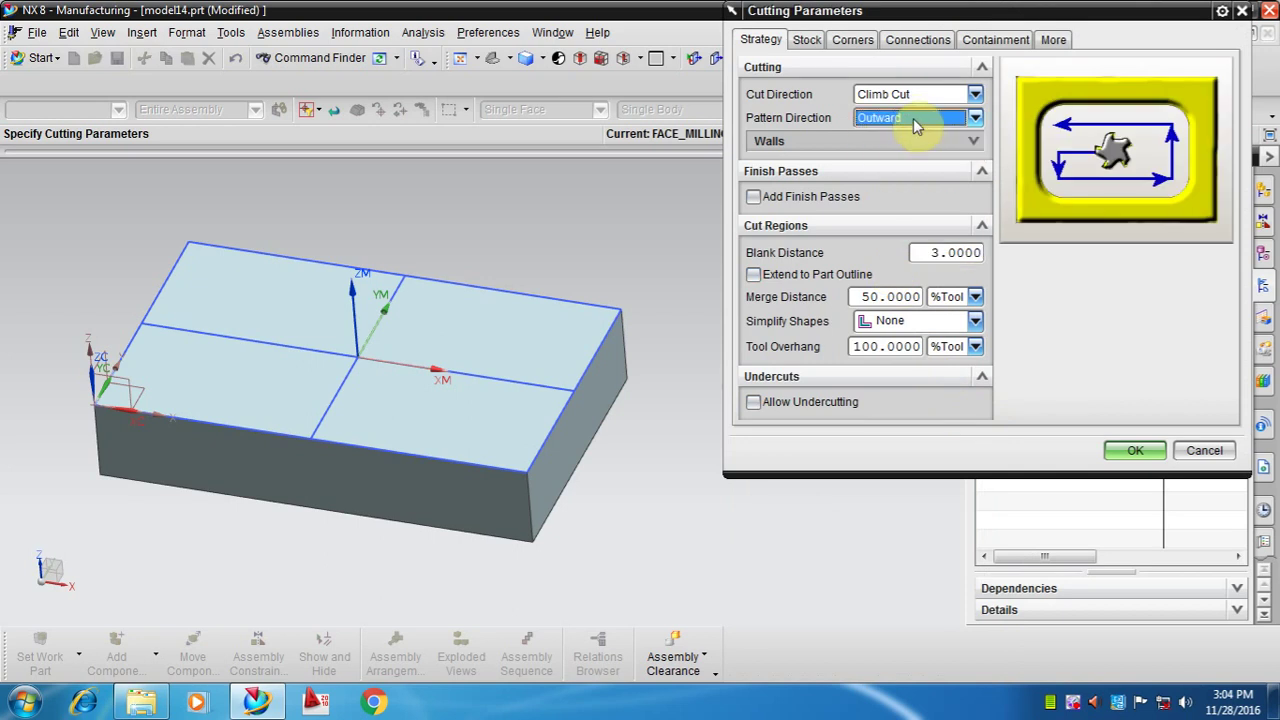
{"action": "left_click", "coordinate": [920, 122]}
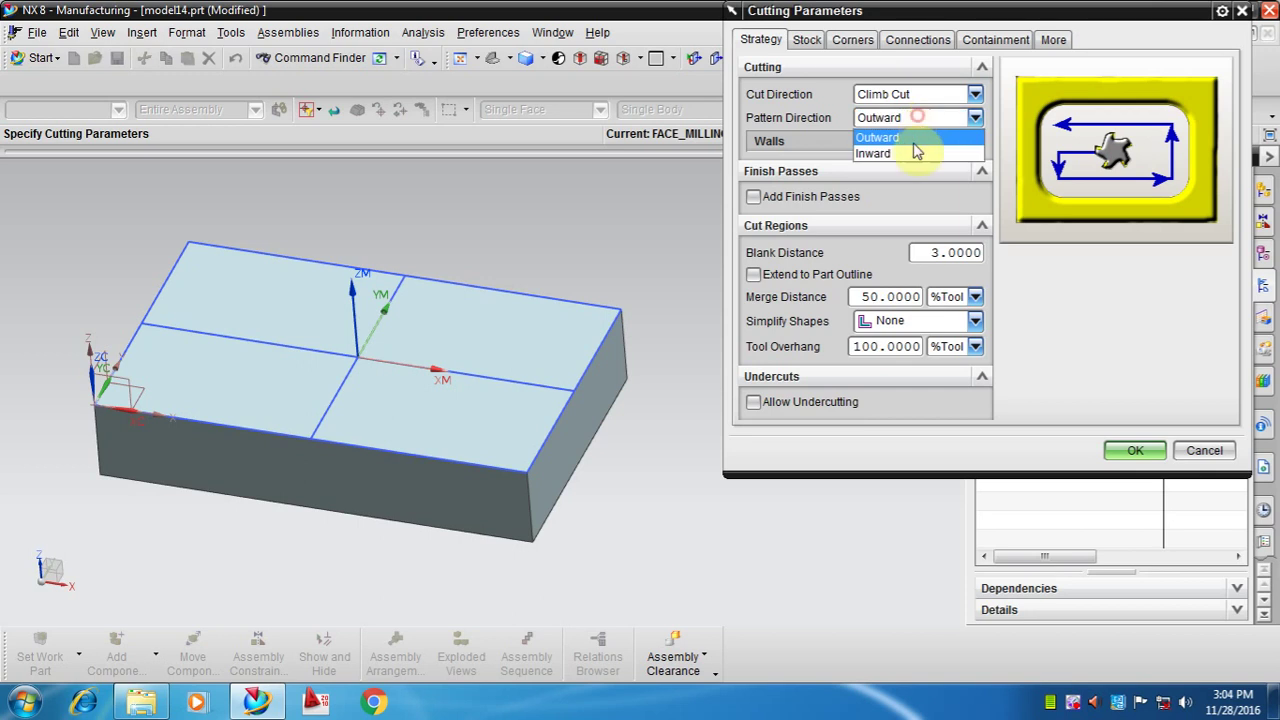
{"action": "left_click", "coordinate": [909, 150]}
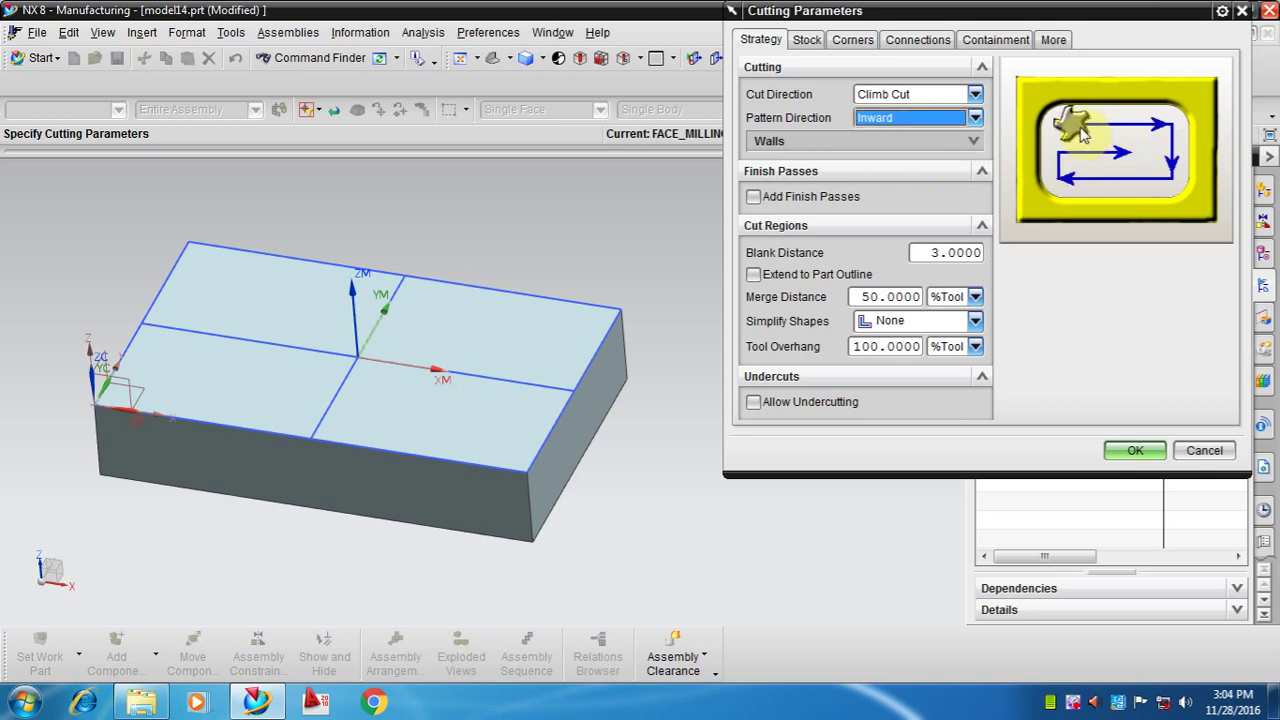
{"action": "left_click", "coordinate": [974, 117]}
{"action": "left_click", "coordinate": [928, 138]}
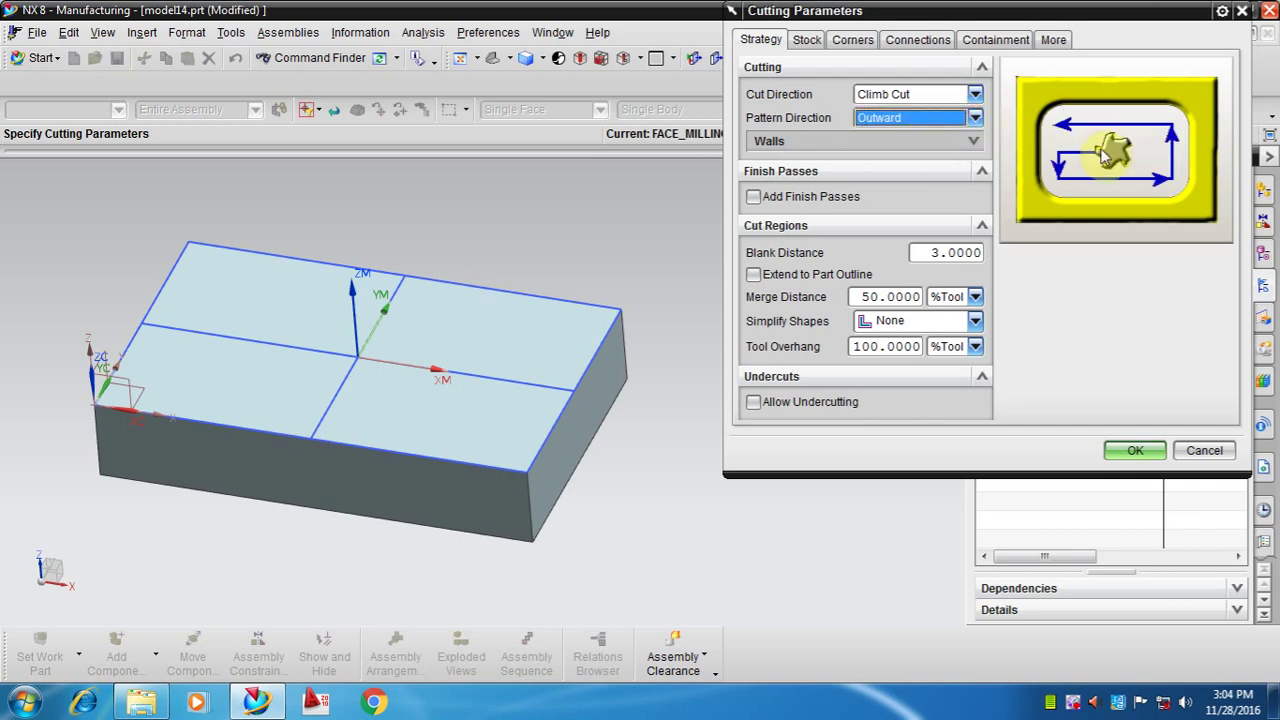
{"action": "left_click", "coordinate": [974, 118]}
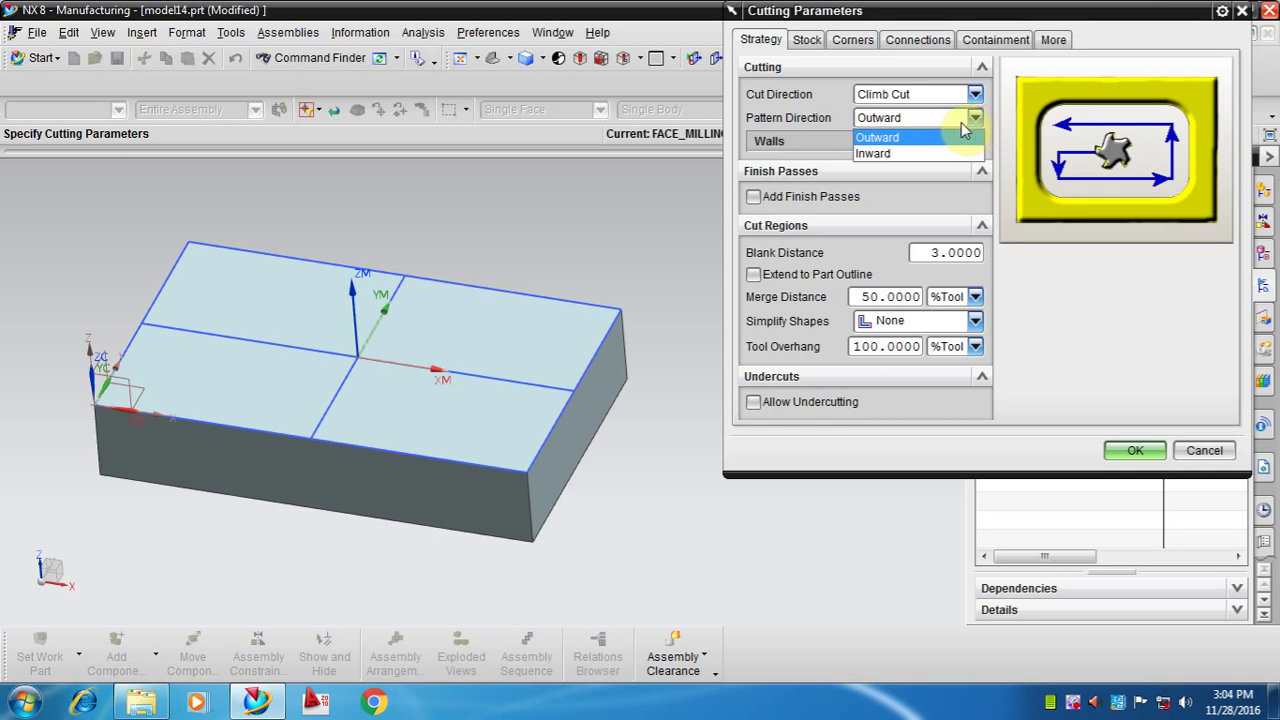
{"action": "left_click", "coordinate": [914, 154]}
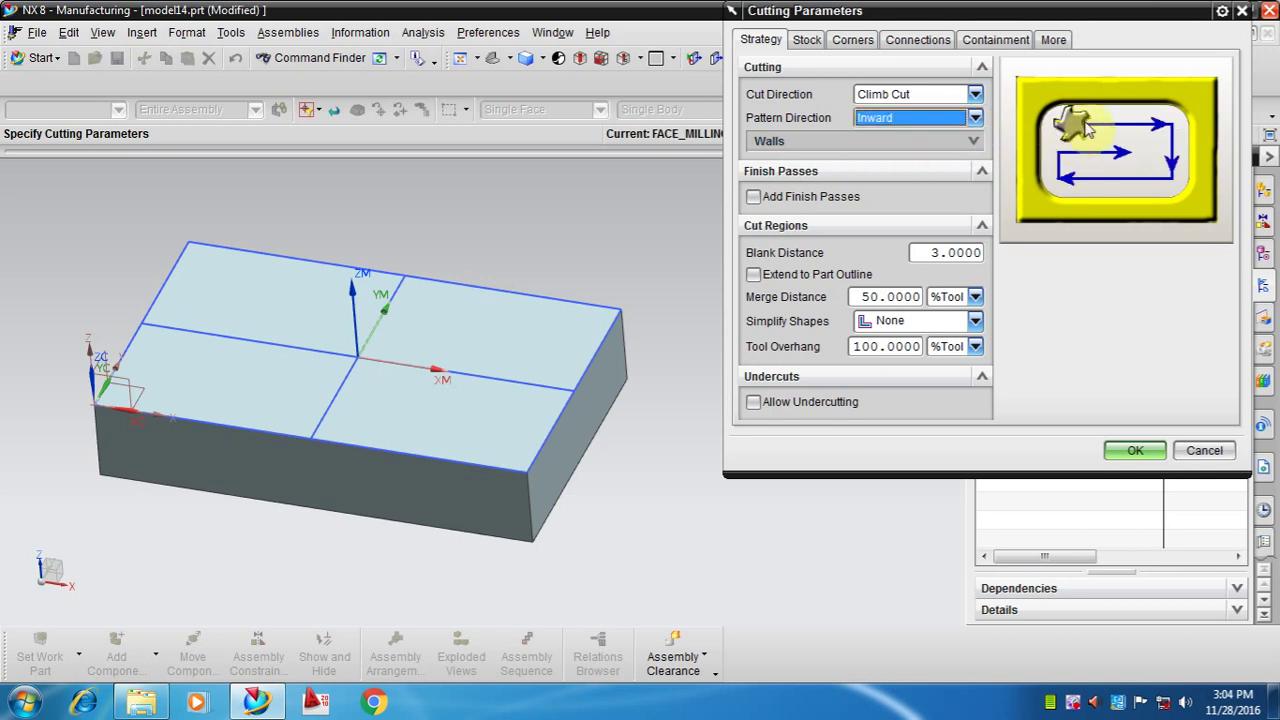
Enable Island Cleanup under Walls, set tool overhang to 100%, and accept the cutting parameters.
{"action": "left_click", "coordinate": [978, 147]}
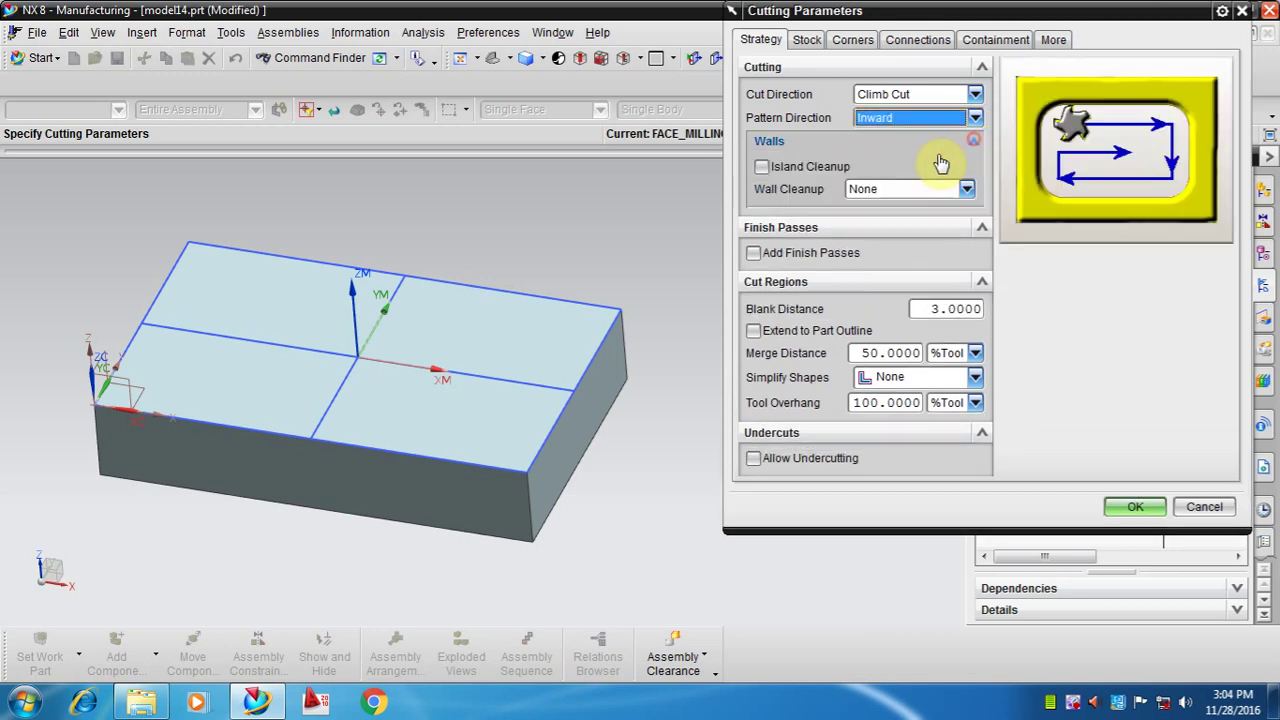
{"action": "left_click", "coordinate": [762, 167]}
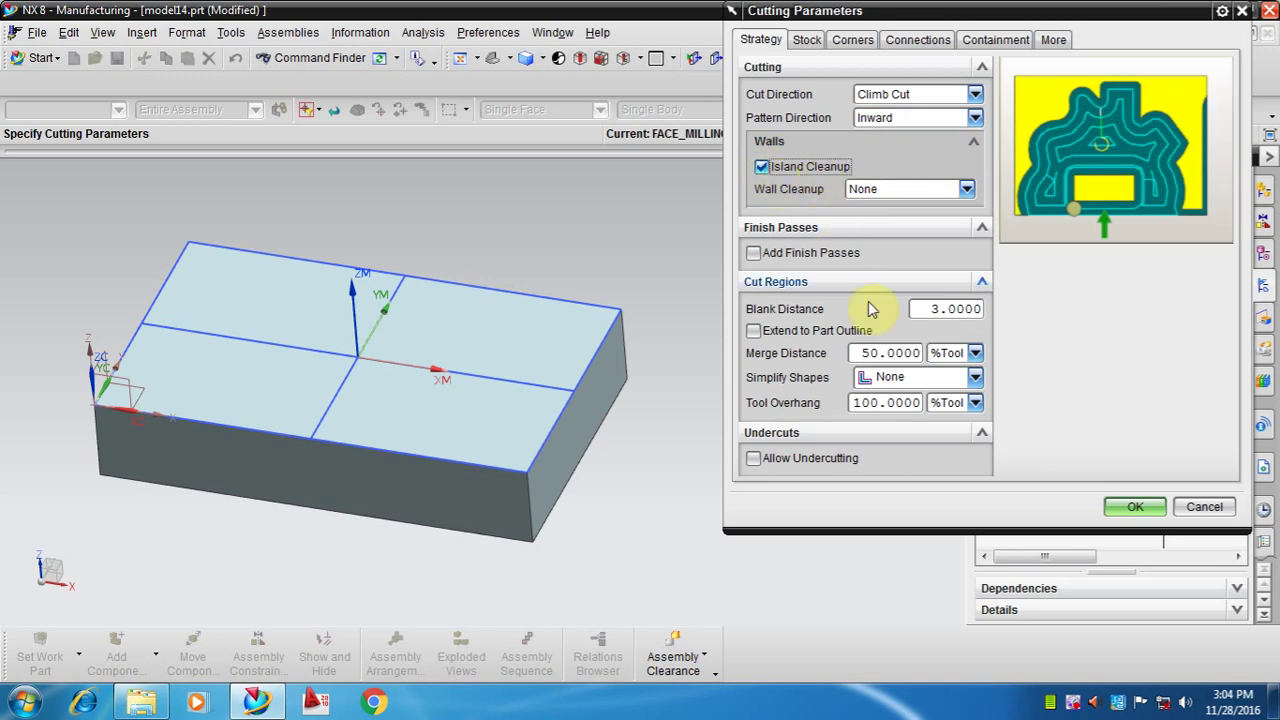
{"action": "left_click", "coordinate": [884, 404]}
{"action": "type", "text": "50"}
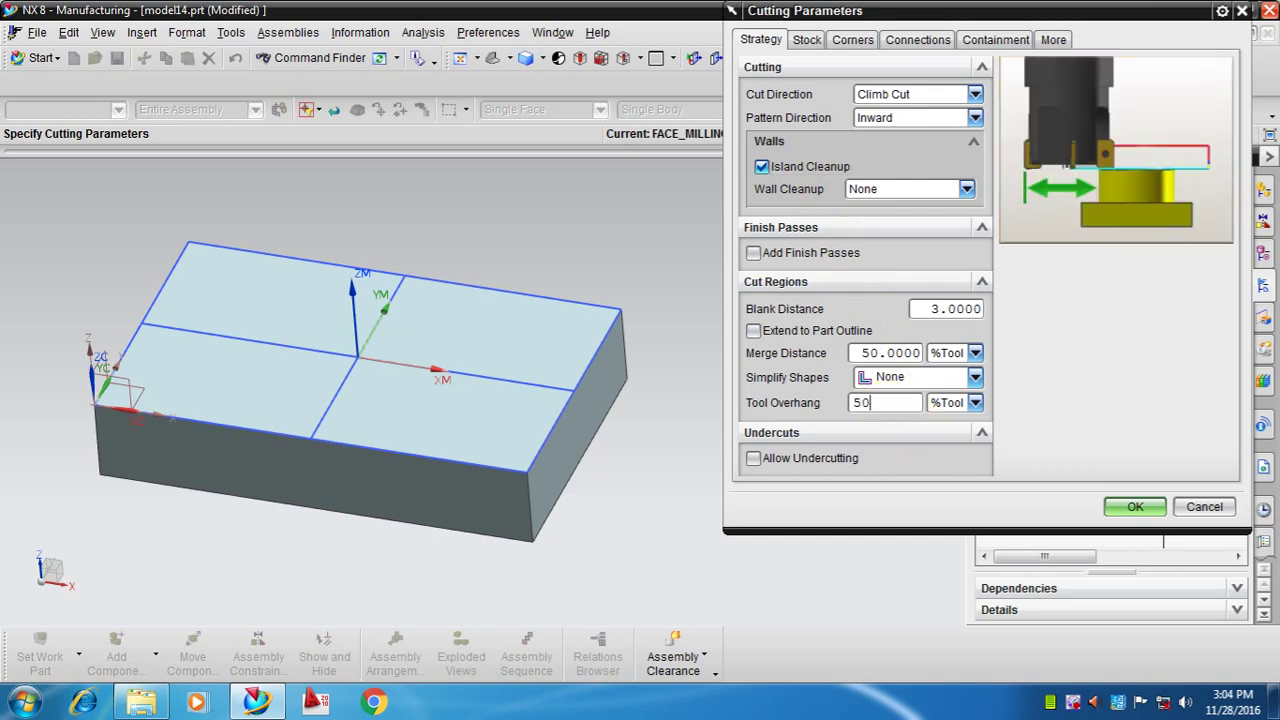
{"action": "left_click", "coordinate": [884, 404]}
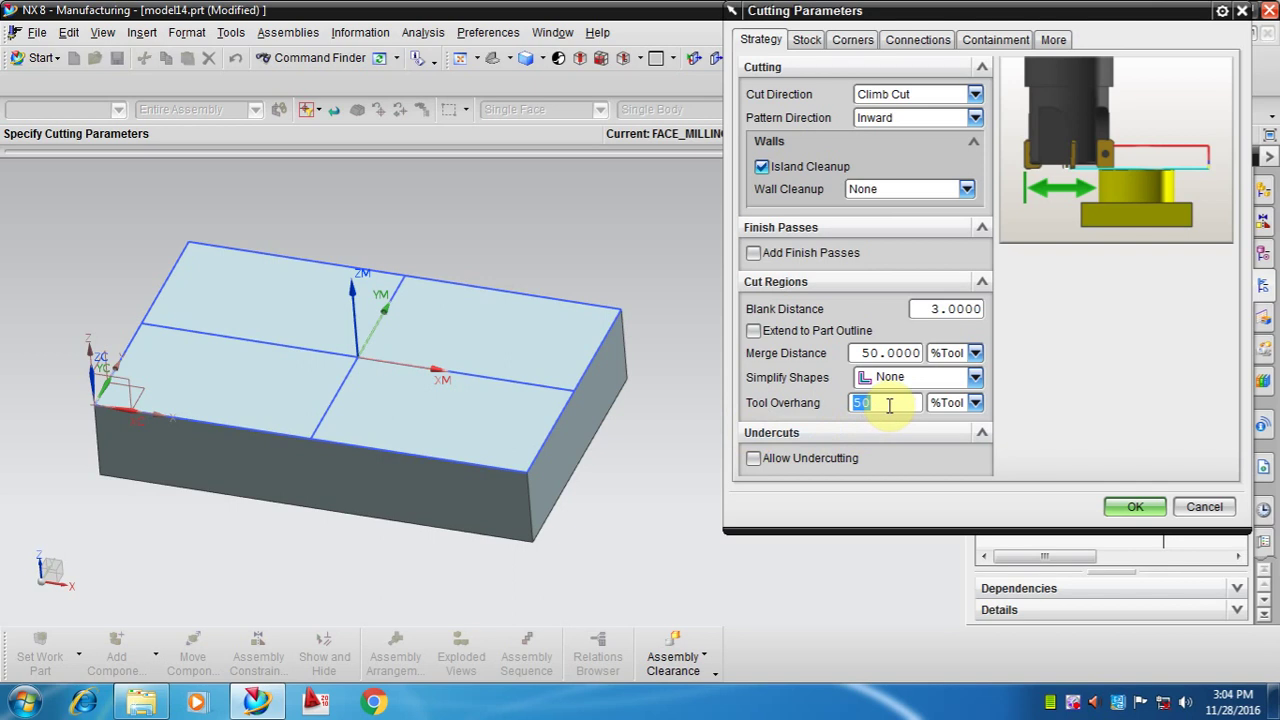
{"action": "type", "text": "100"}
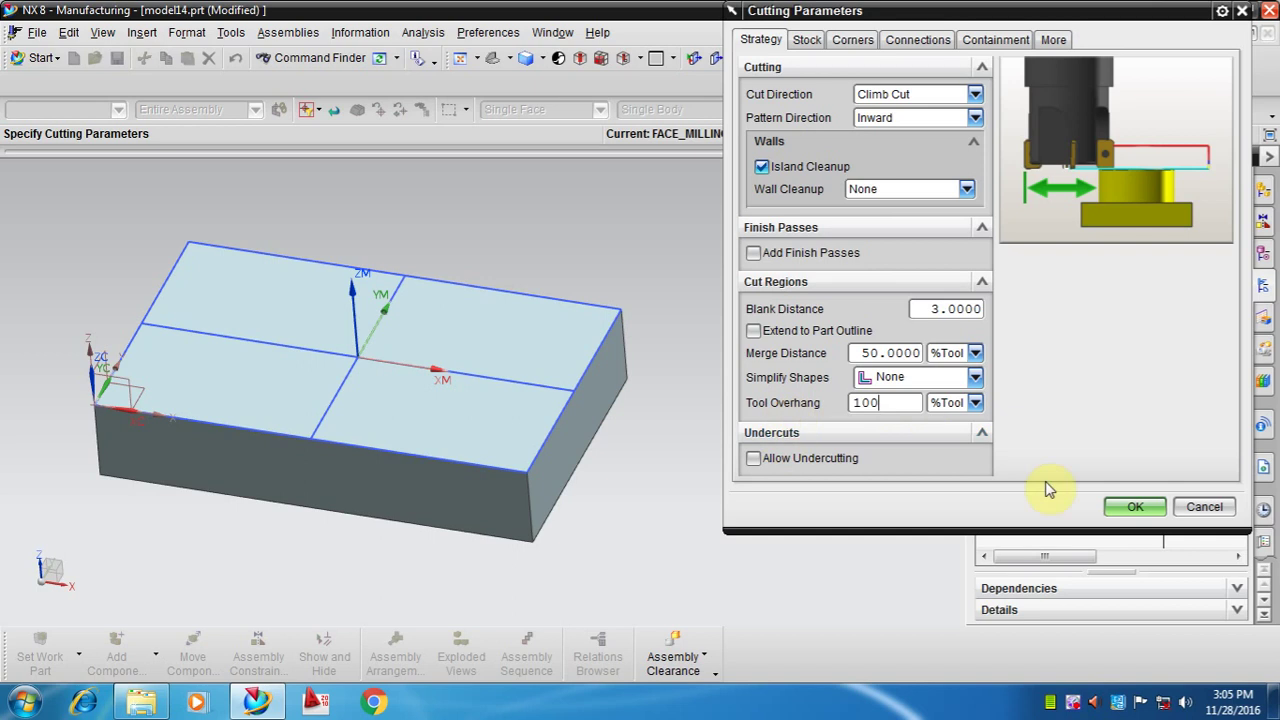
{"action": "left_click", "coordinate": [1135, 506]}
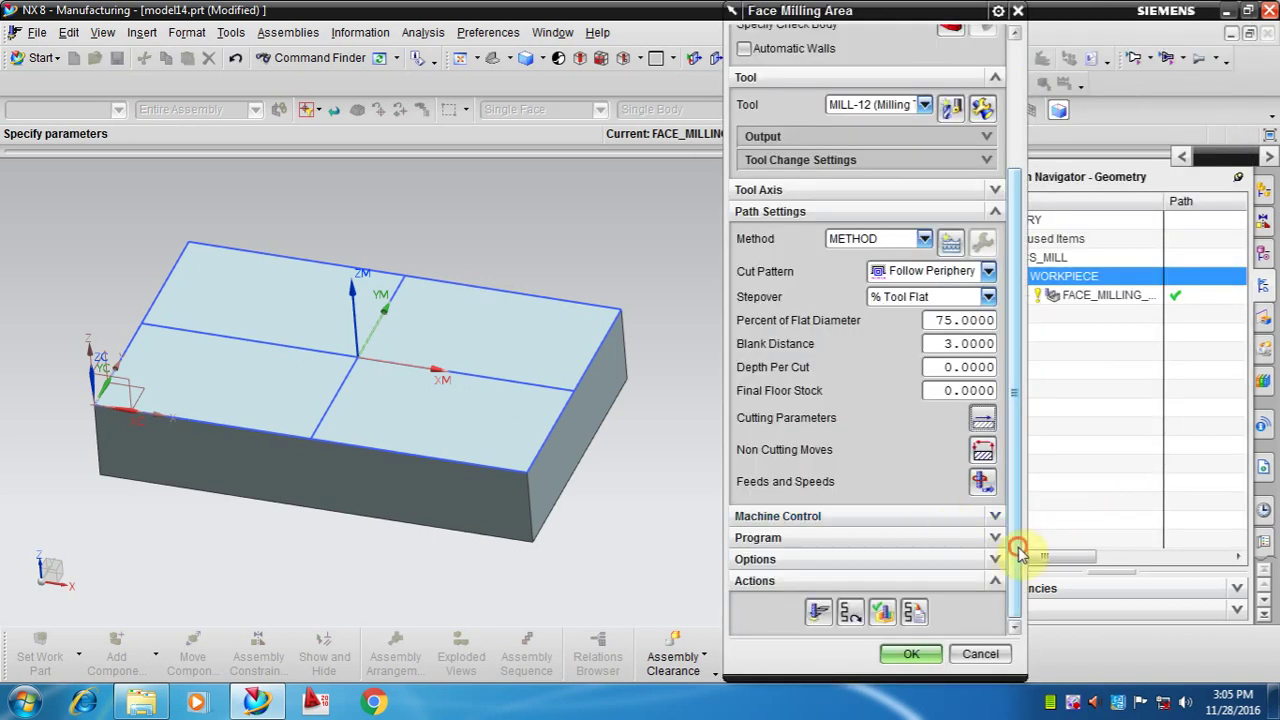
Generate the follow-periphery toolpath and play it back, orbiting the view to inspect the tool motion.
{"action": "left_click", "coordinate": [820, 613]}
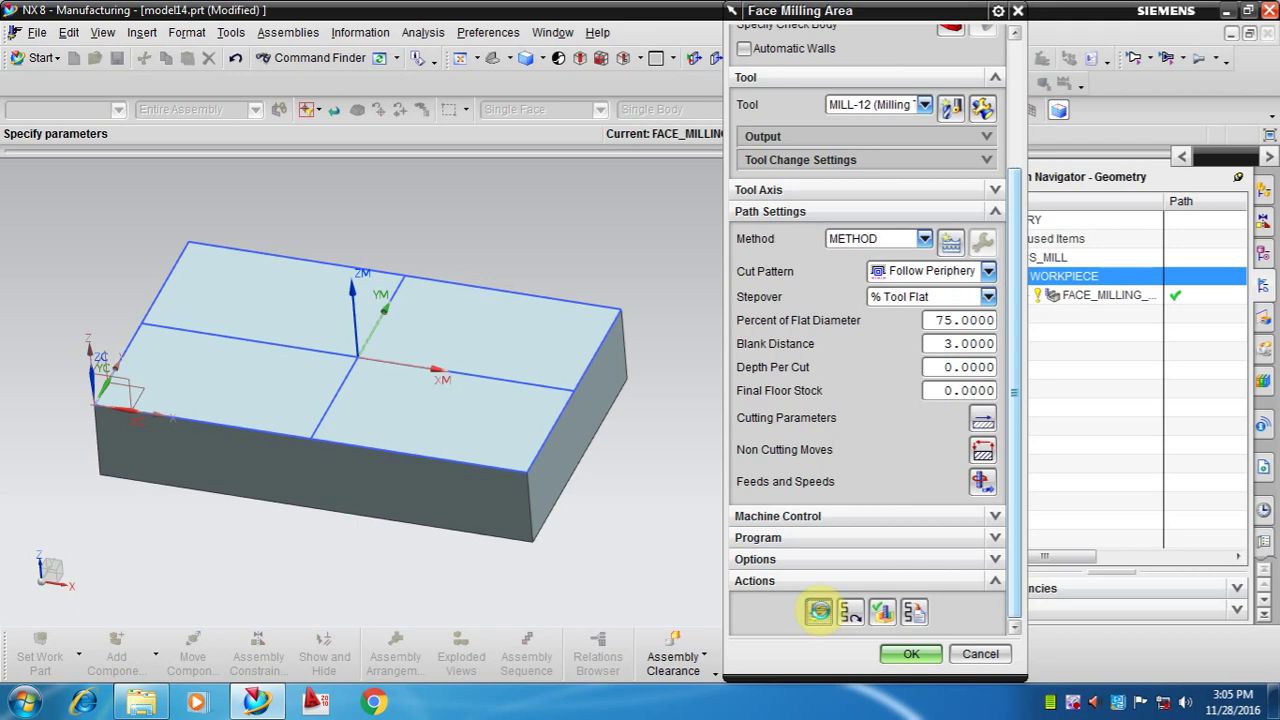
{"action": "left_click", "coordinate": [881, 612]}
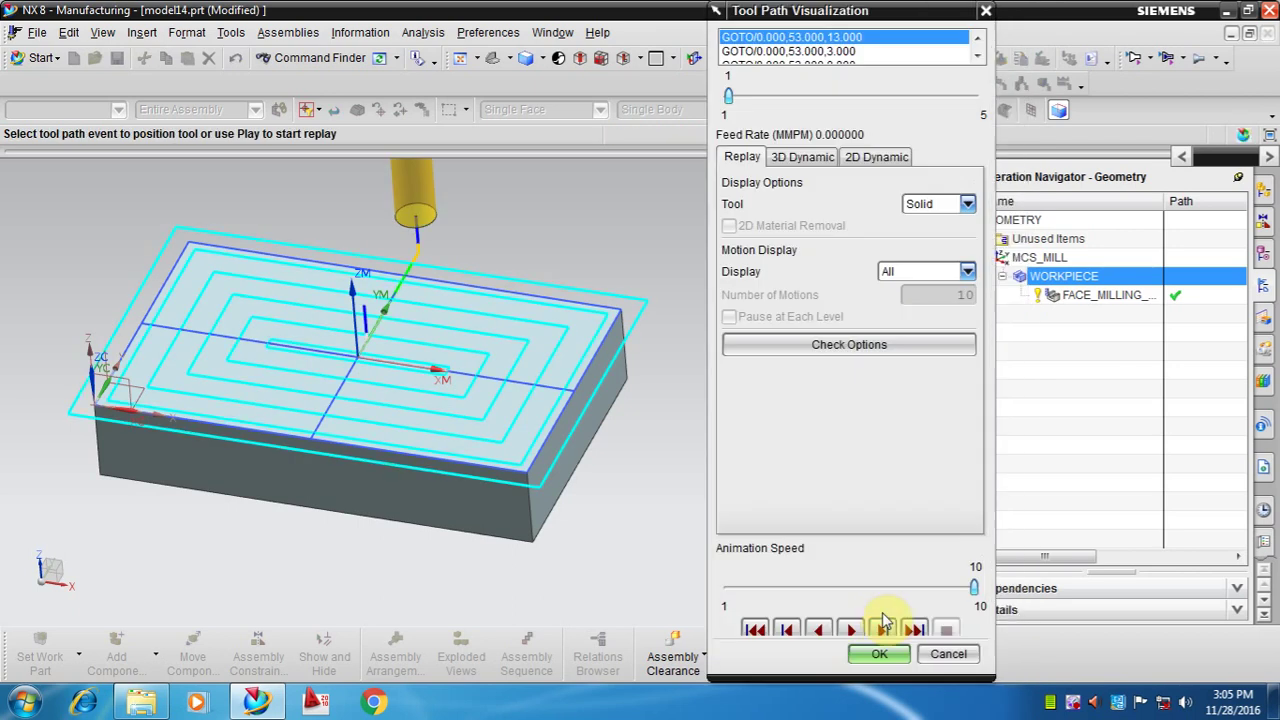
{"action": "left_click", "coordinate": [880, 630]}
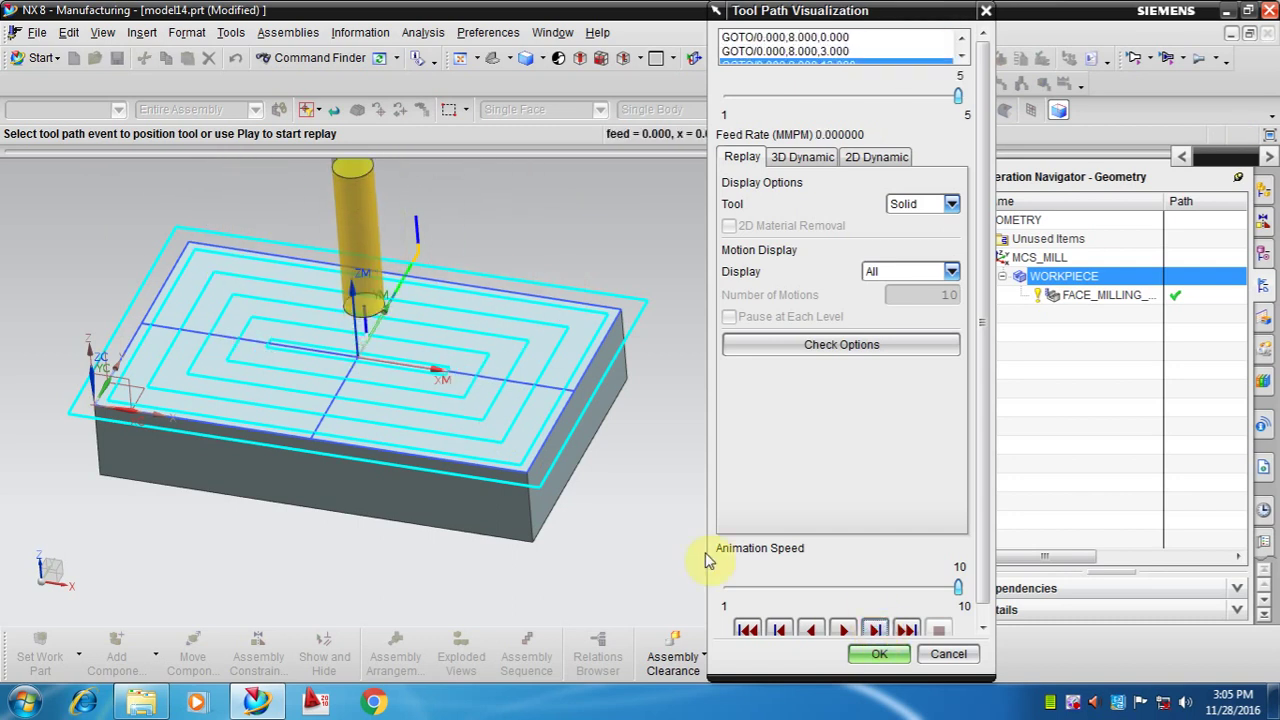
{"action": "scroll", "coordinate": [600, 500], "scroll_direction": "down", "scroll_amount": 2}
{"action": "scroll", "coordinate": [486, 531], "scroll_direction": "up", "scroll_amount": 2}
{"action": "middle_click_drag", "start_coordinate": [600, 428], "coordinate": [634, 476]}
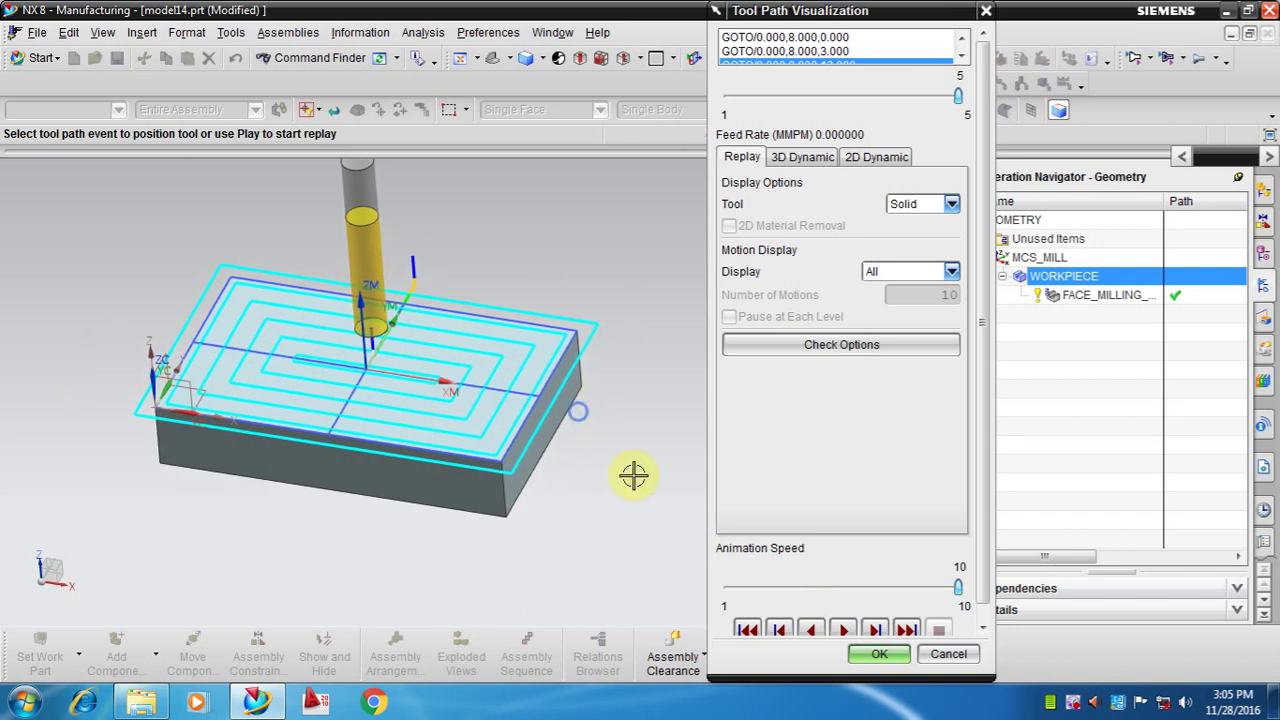
{"action": "left_click", "coordinate": [880, 656]}
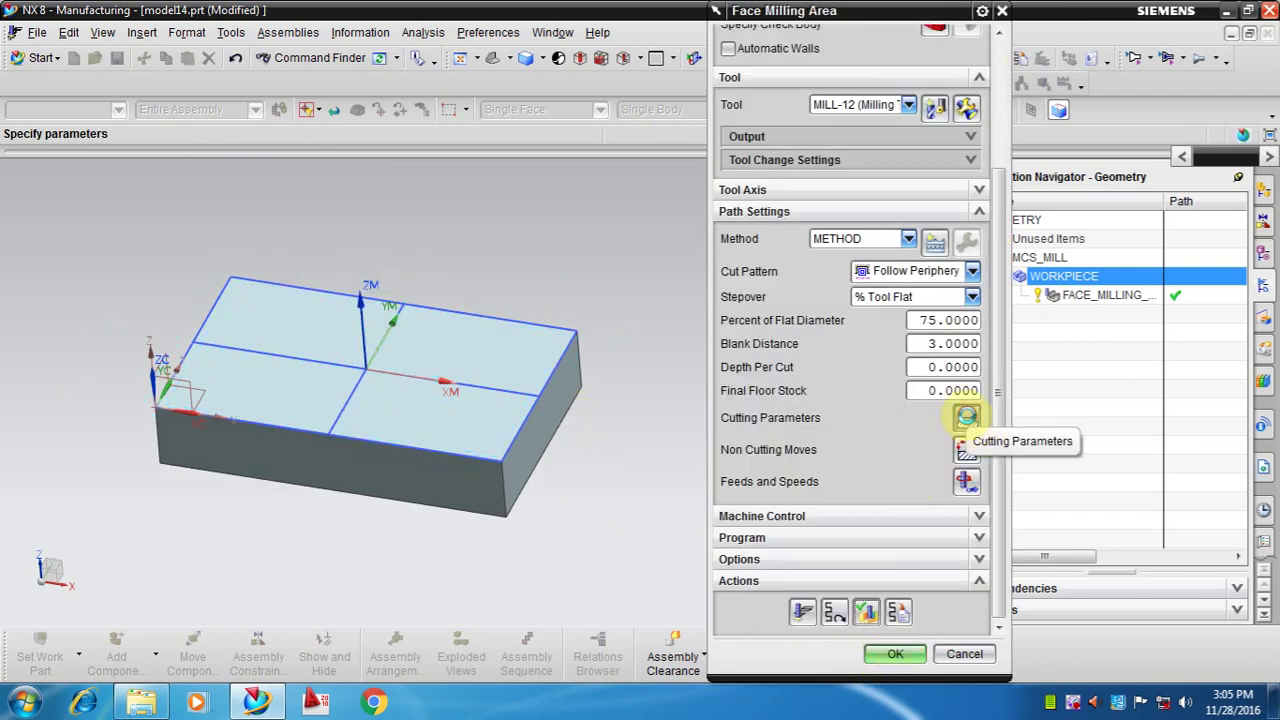
Change the tool overhang in Cutting Parameters to 50% of the tool.
{"action": "left_click", "coordinate": [966, 417]}
{"action": "double_click", "coordinate": [876, 403]}
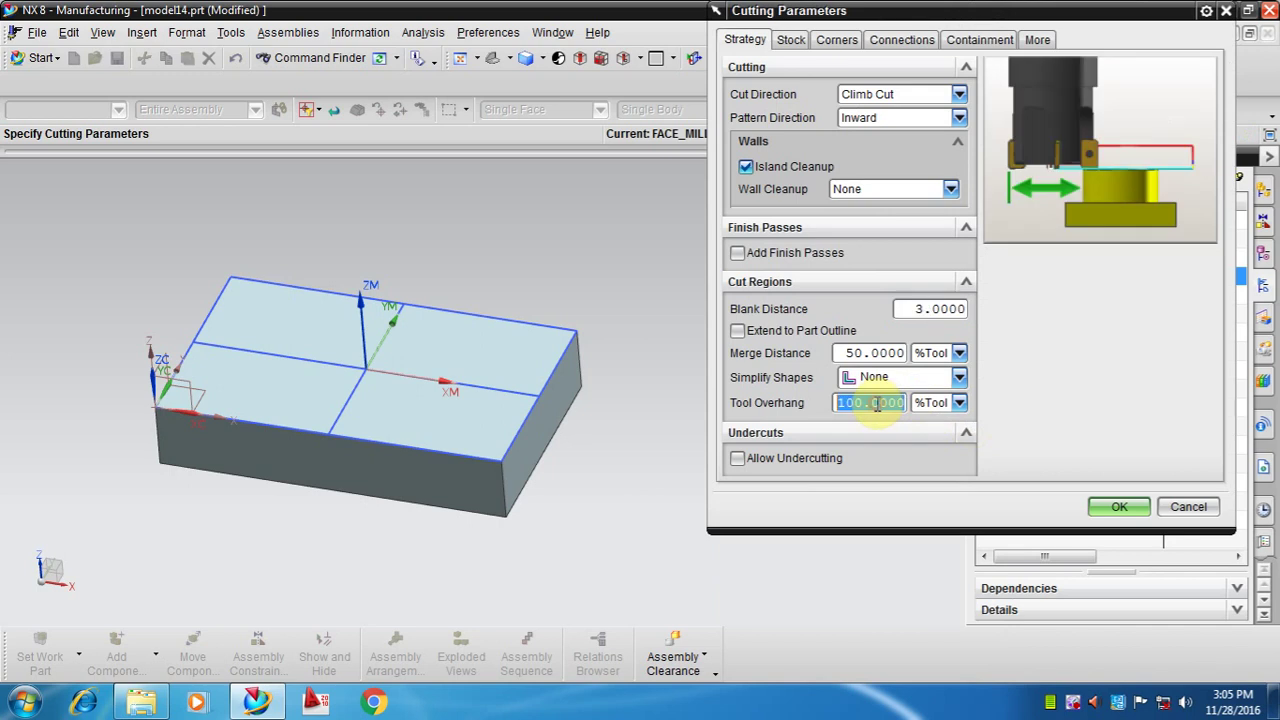
{"action": "type", "text": "50"}
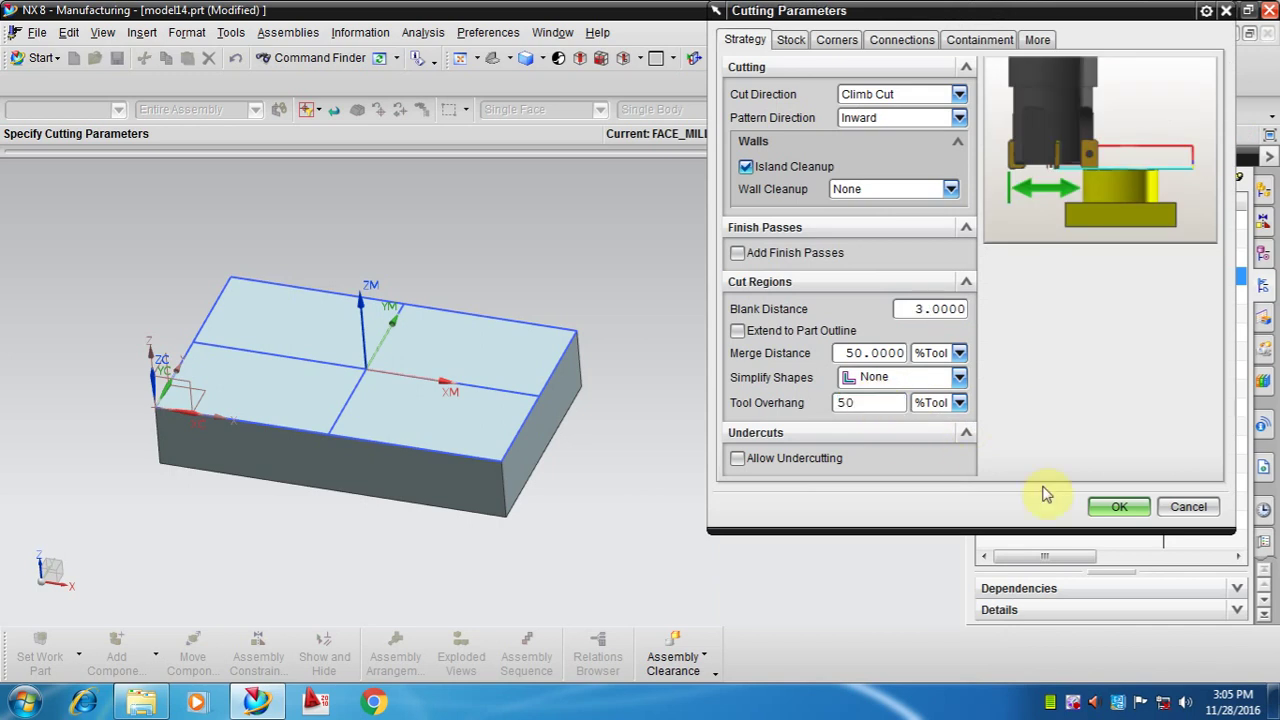
{"action": "left_click", "coordinate": [1132, 508]}
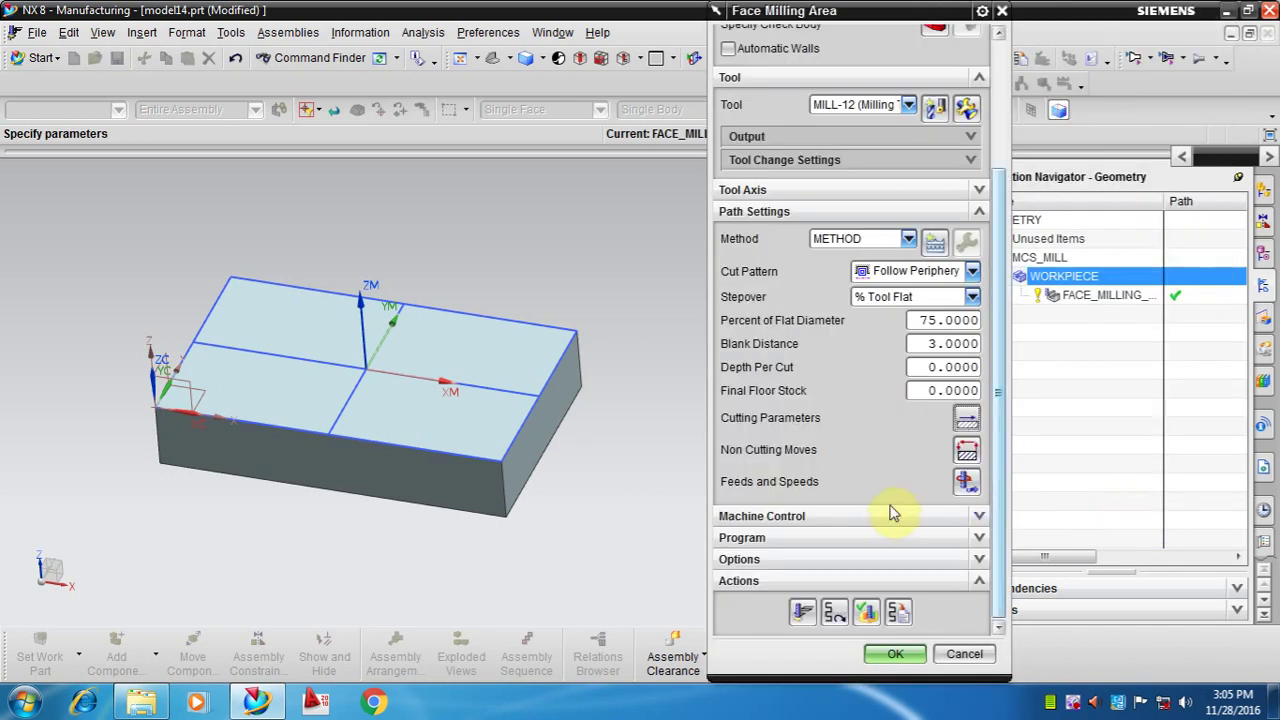
Regenerate the toolpath with 50% overhang and replay it through motion 4 of 4.
{"action": "left_click", "coordinate": [808, 615]}
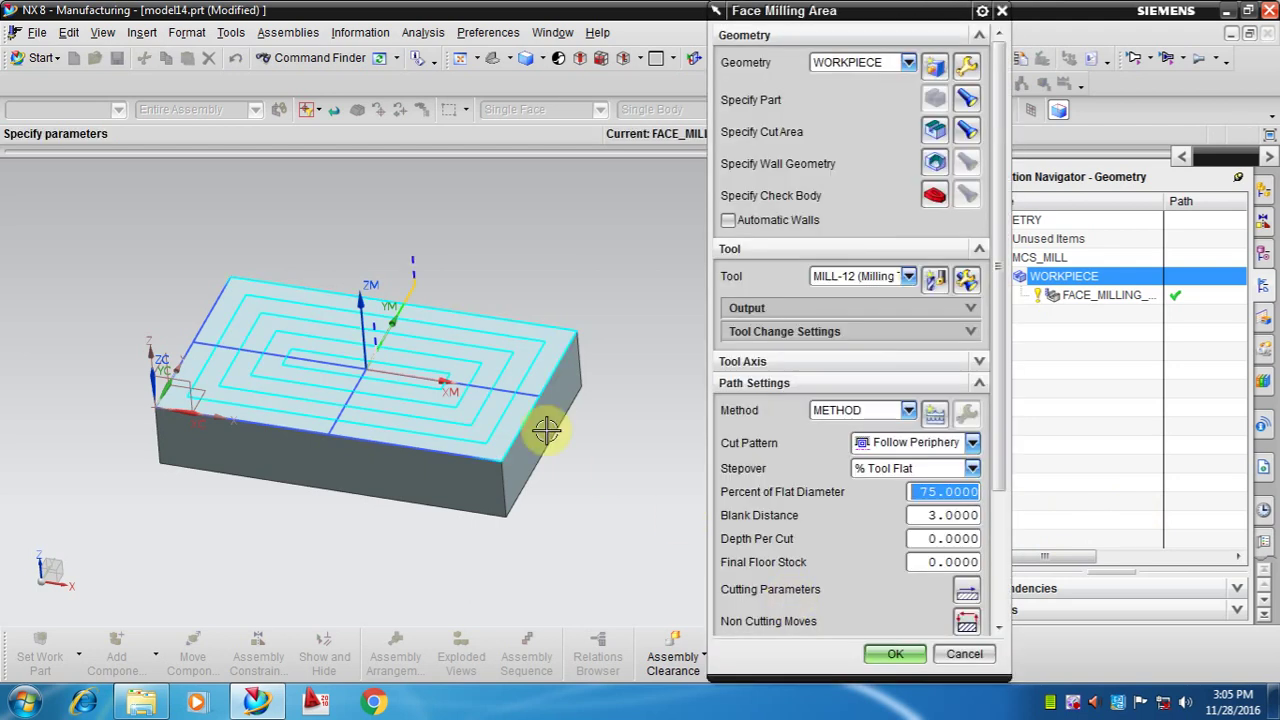
{"action": "scroll", "coordinate": [485, 372], "scroll_direction": "up", "scroll_amount": 2}
{"action": "scroll", "coordinate": [485, 372], "scroll_direction": "down", "scroll_amount": 3}
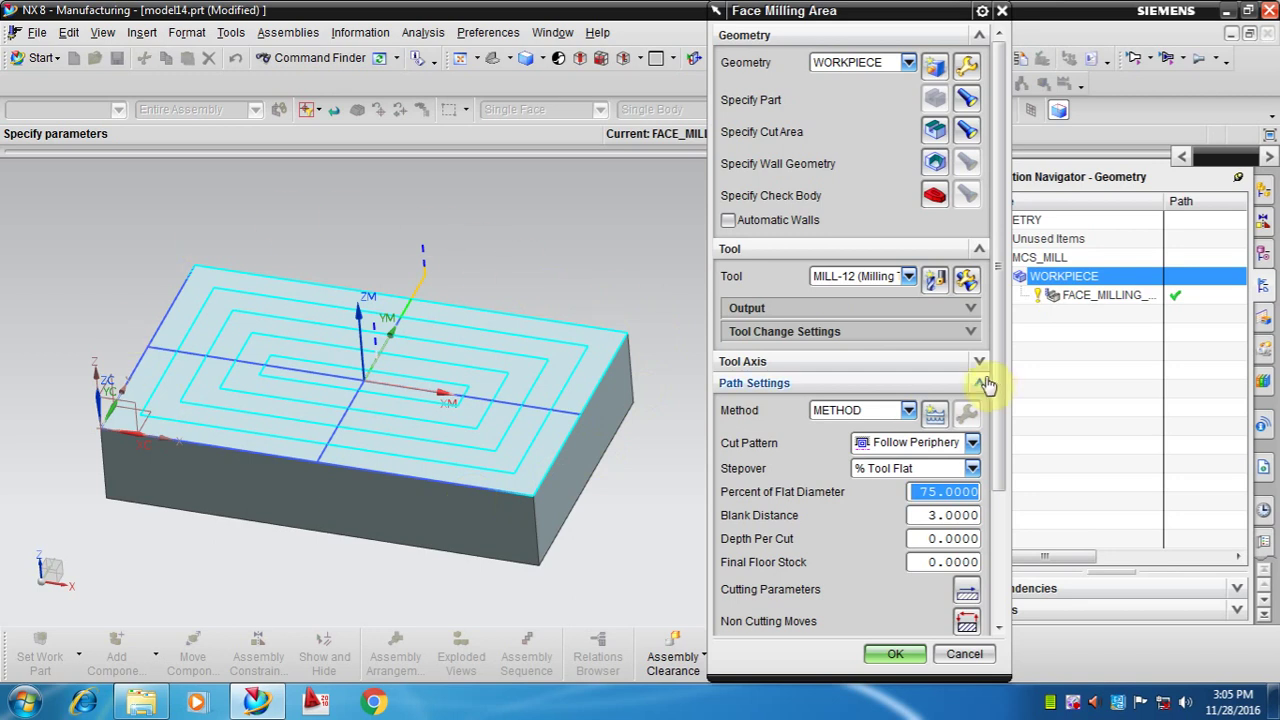
{"action": "left_click_drag", "start_coordinate": [1001, 390], "coordinate": [986, 523]}
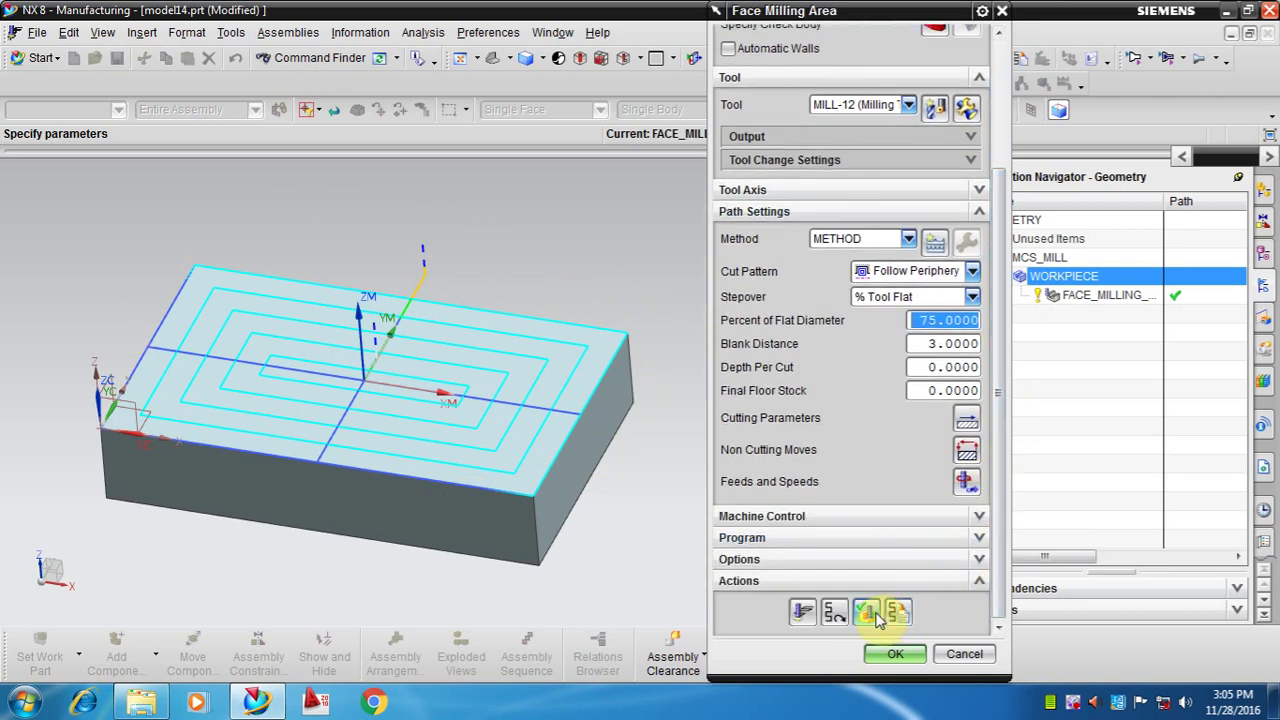
{"action": "left_click", "coordinate": [878, 618]}
{"action": "left_click", "coordinate": [868, 628]}
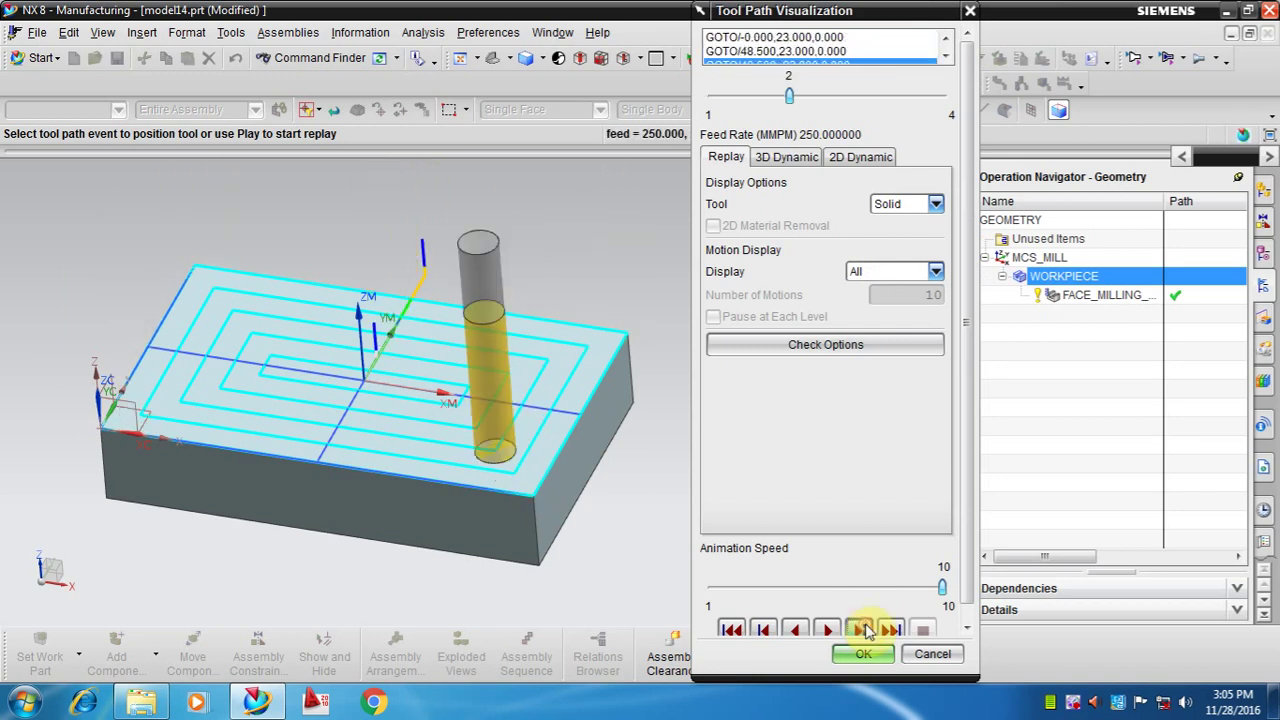
{"action": "left_click", "coordinate": [866, 630]}
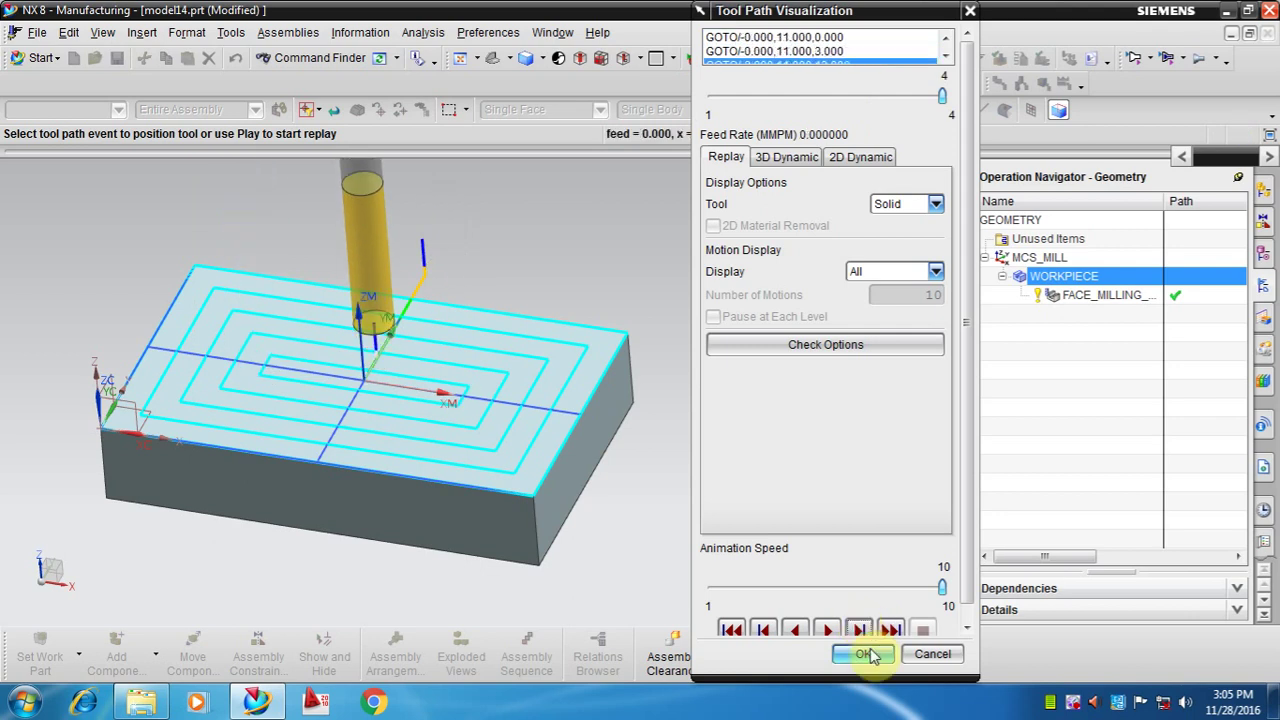
Close the replay, reconfirm Follow Periphery as the cut pattern, and regenerate the toolpath.
{"action": "left_click", "coordinate": [866, 655]}
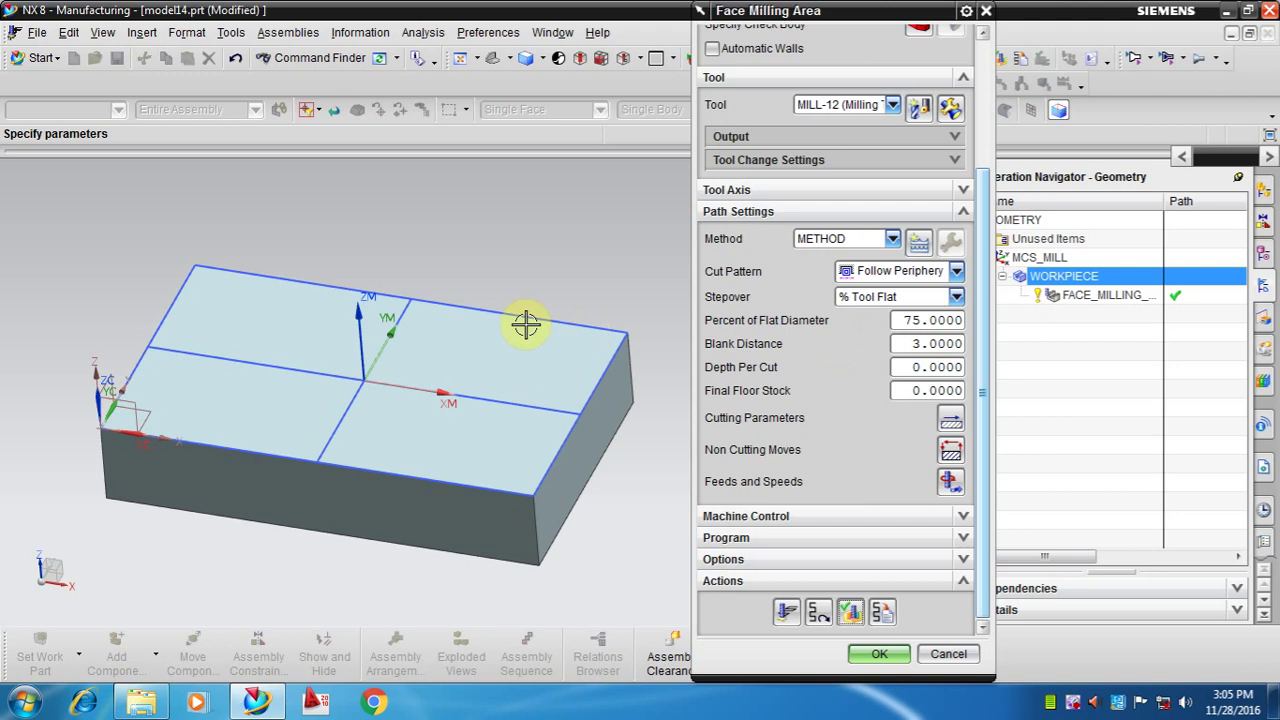
{"action": "scroll", "coordinate": [520, 318], "scroll_direction": "down", "scroll_amount": 2}
{"action": "scroll", "coordinate": [520, 318], "scroll_direction": "up", "scroll_amount": 2}
{"action": "scroll", "coordinate": [528, 322], "scroll_direction": "up", "scroll_amount": 1}
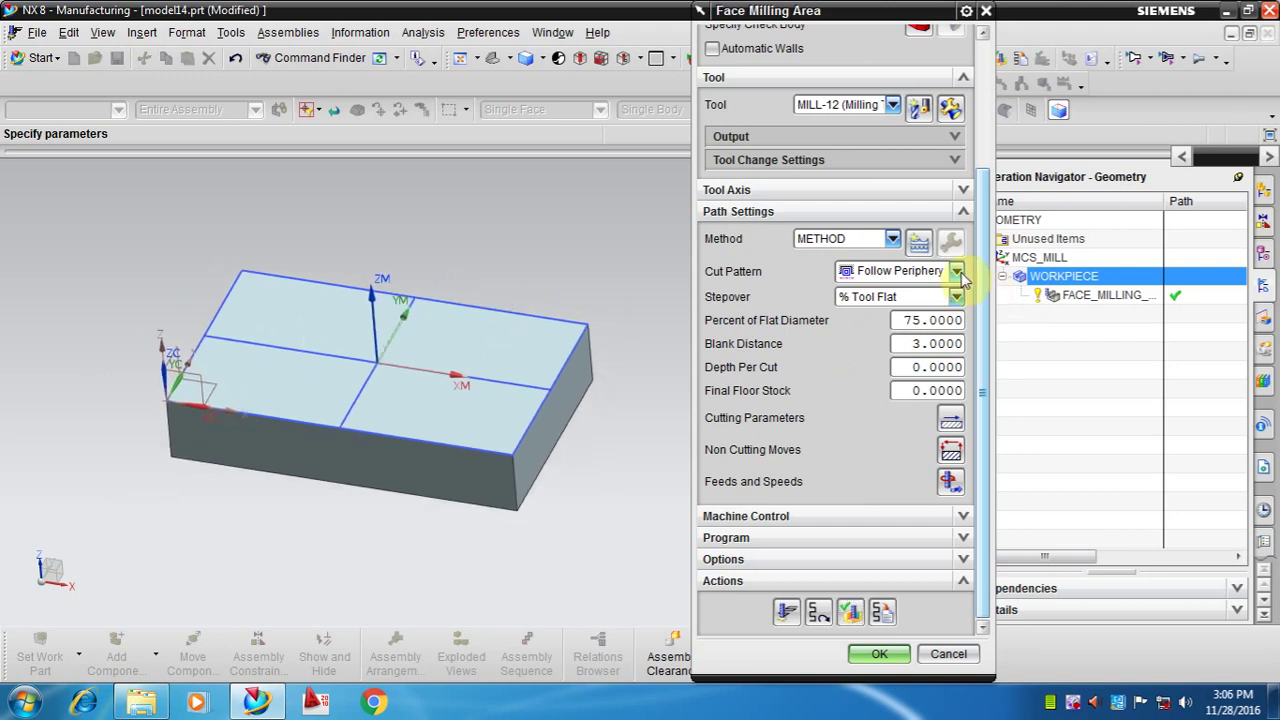
{"action": "left_click", "coordinate": [957, 274]}
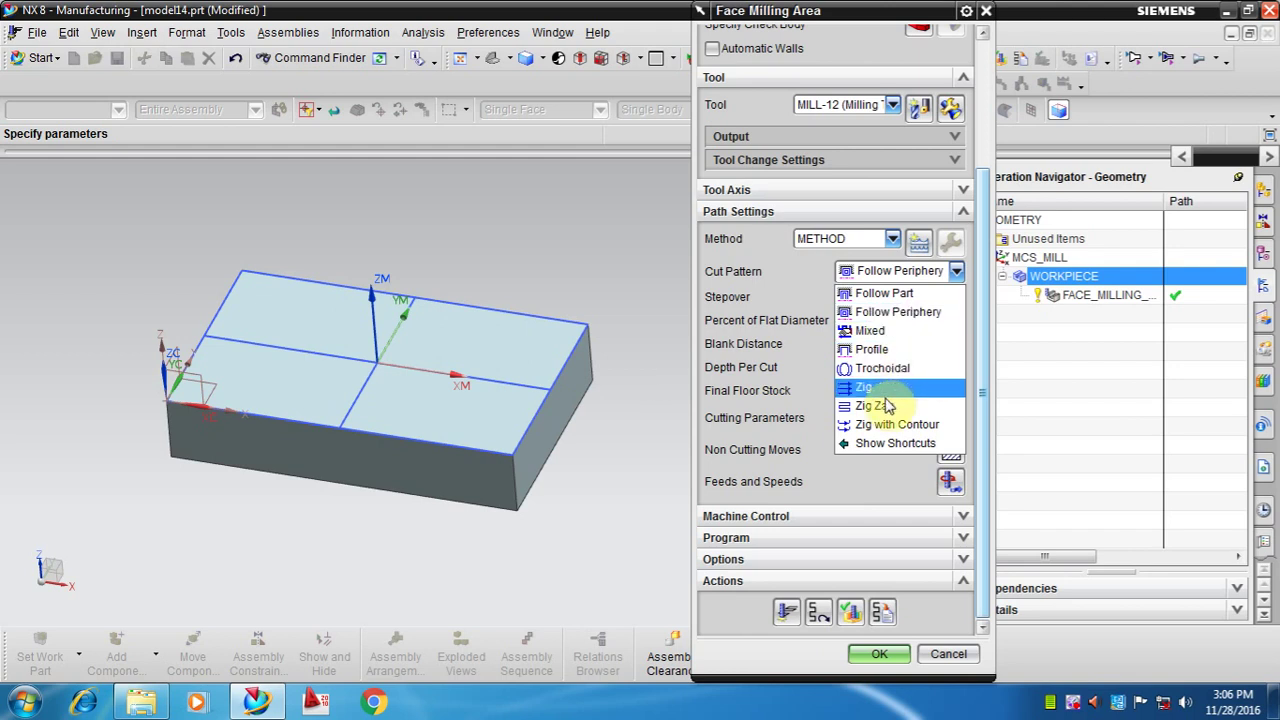
{"action": "left_click", "coordinate": [933, 312]}
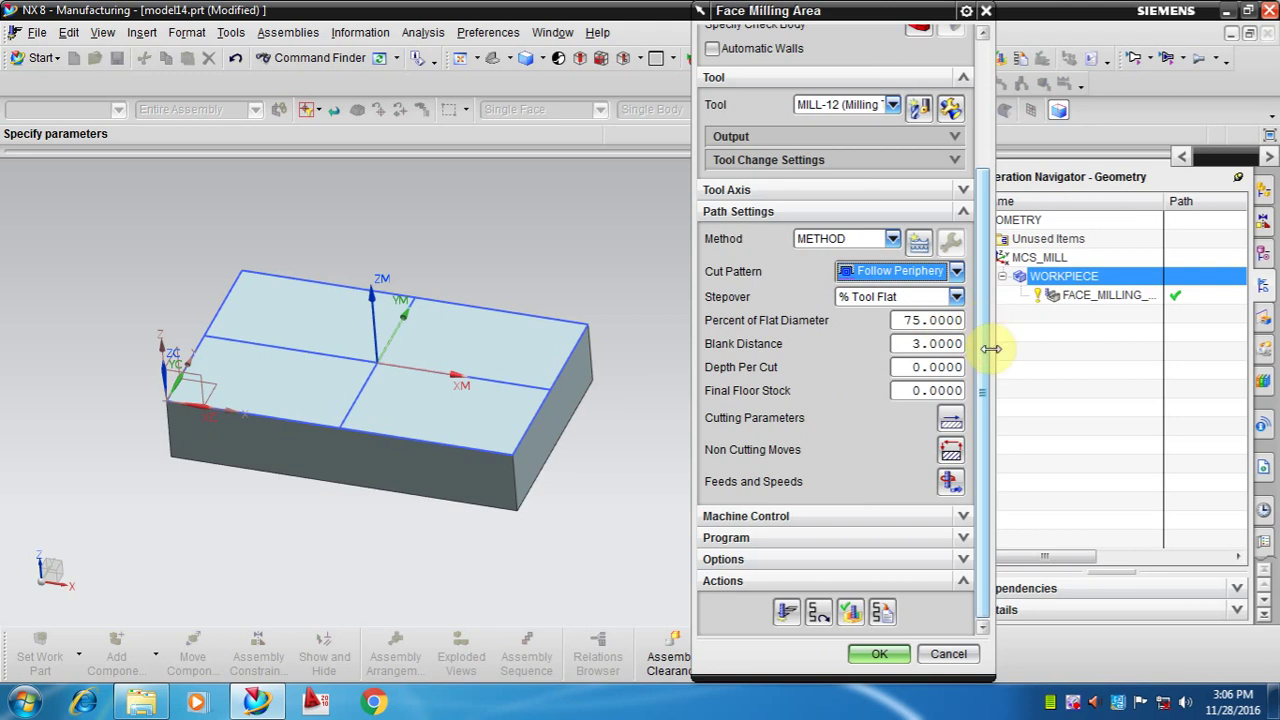
{"action": "left_click", "coordinate": [786, 612]}
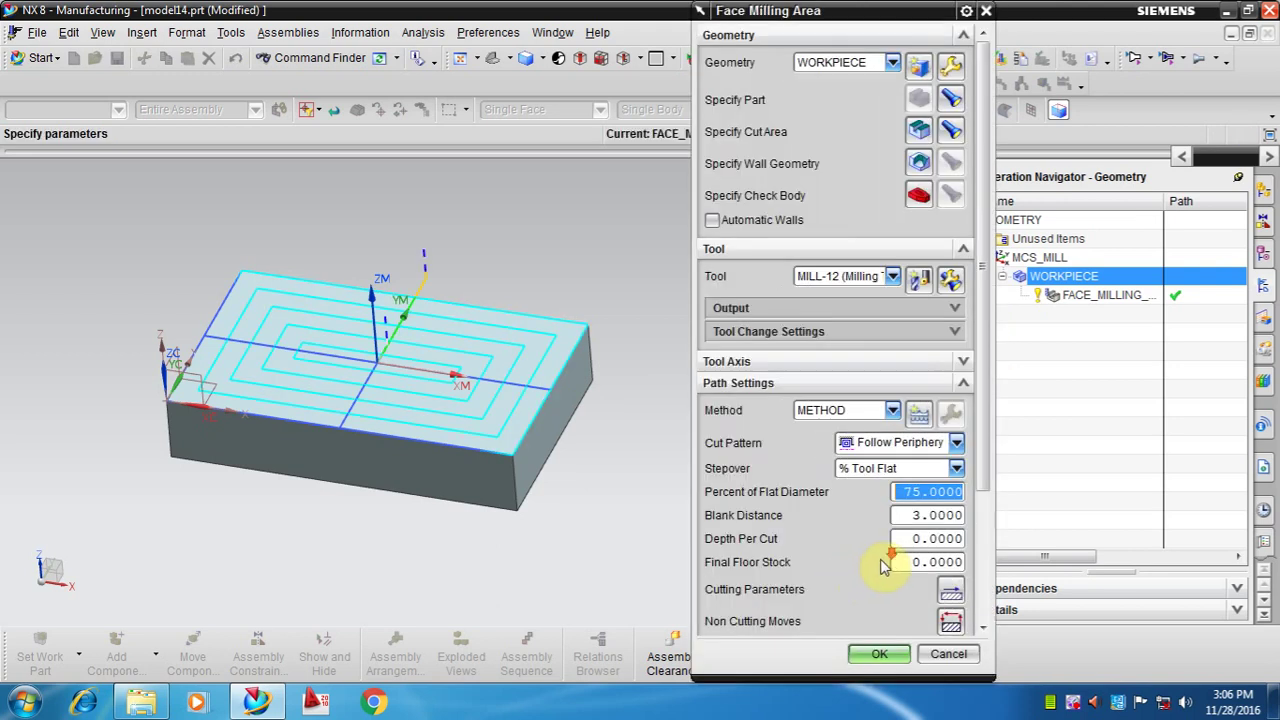
{"action": "scroll", "coordinate": [883, 566], "scroll_direction": "down", "scroll_amount": 5}
Open Tool Path Visualization for the regenerated toolpath and pan the model into view.
{"action": "left_click", "coordinate": [857, 611]}
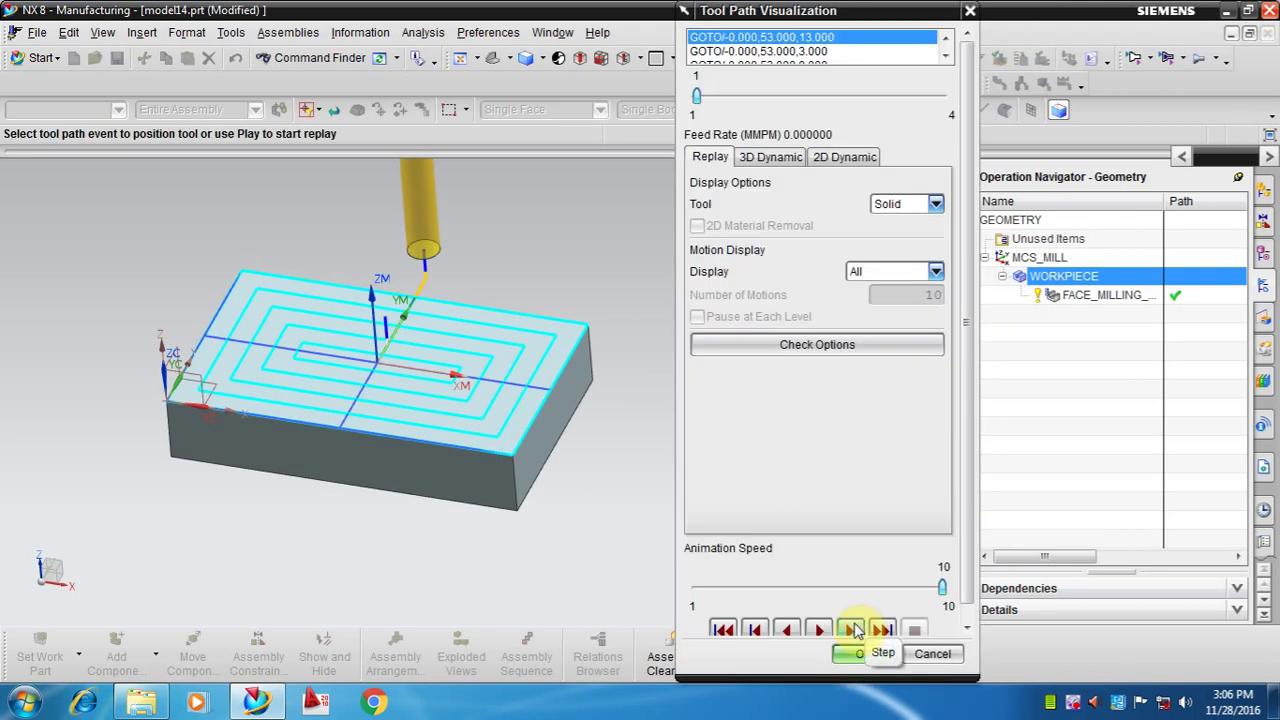
{"action": "scroll", "coordinate": [563, 466], "scroll_direction": "down", "scroll_amount": 2}
{"action": "scroll", "coordinate": [563, 280], "scroll_direction": "up", "scroll_amount": 2}
{"action": "right_click", "coordinate": [540, 334]}
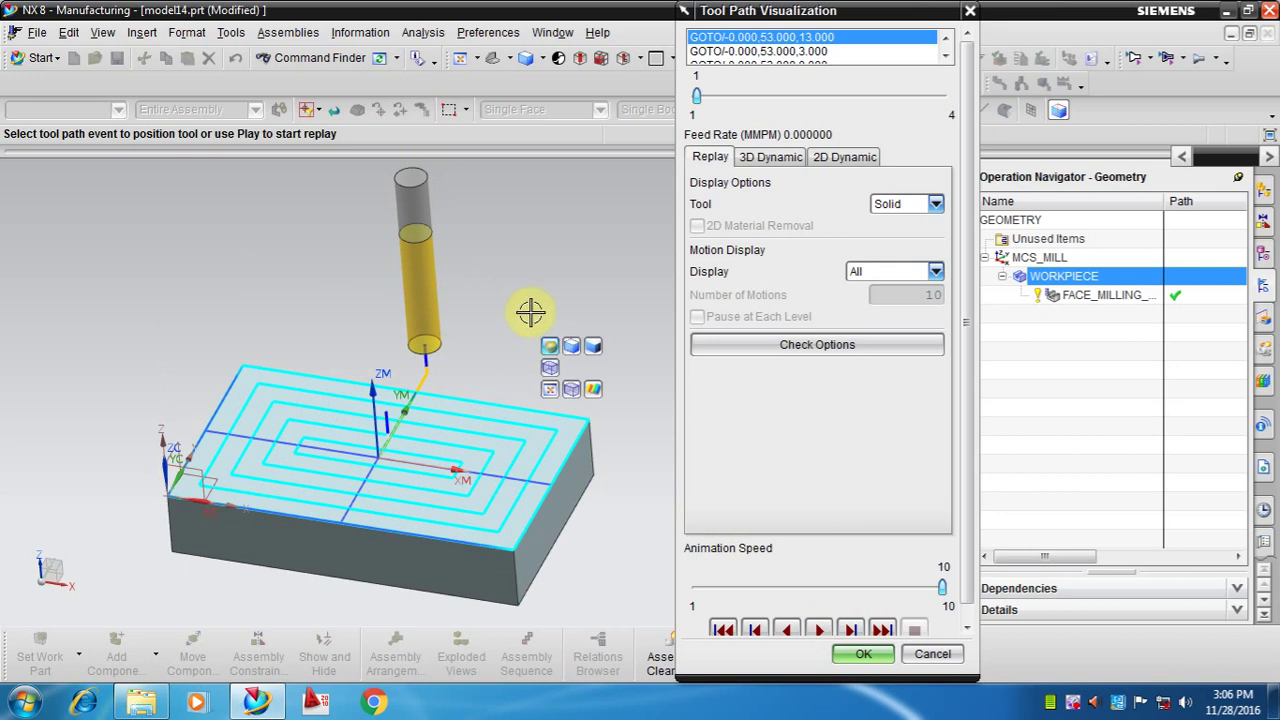
{"action": "scroll", "coordinate": [520, 310], "scroll_direction": "down", "scroll_amount": 2}
{"action": "scroll", "coordinate": [545, 357], "scroll_direction": "up", "scroll_amount": 1}
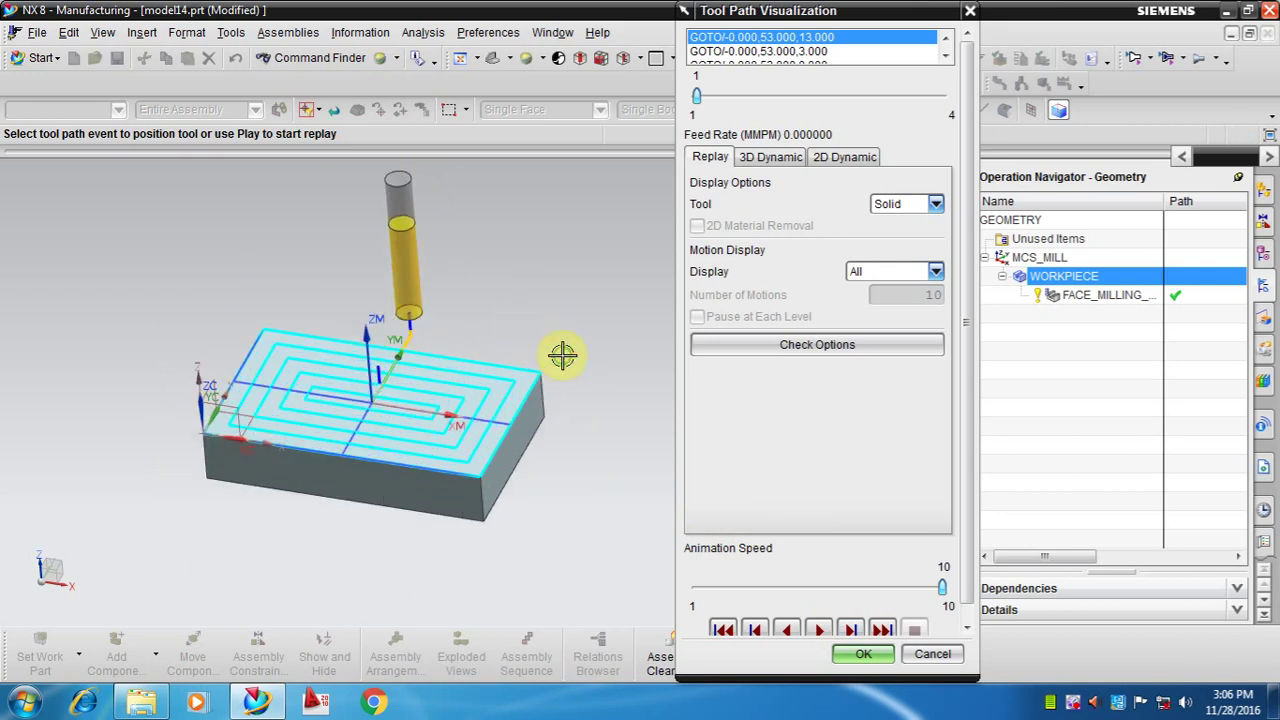
{"action": "left_click_drag", "start_coordinate": [562, 355], "coordinate": [535, 328]}
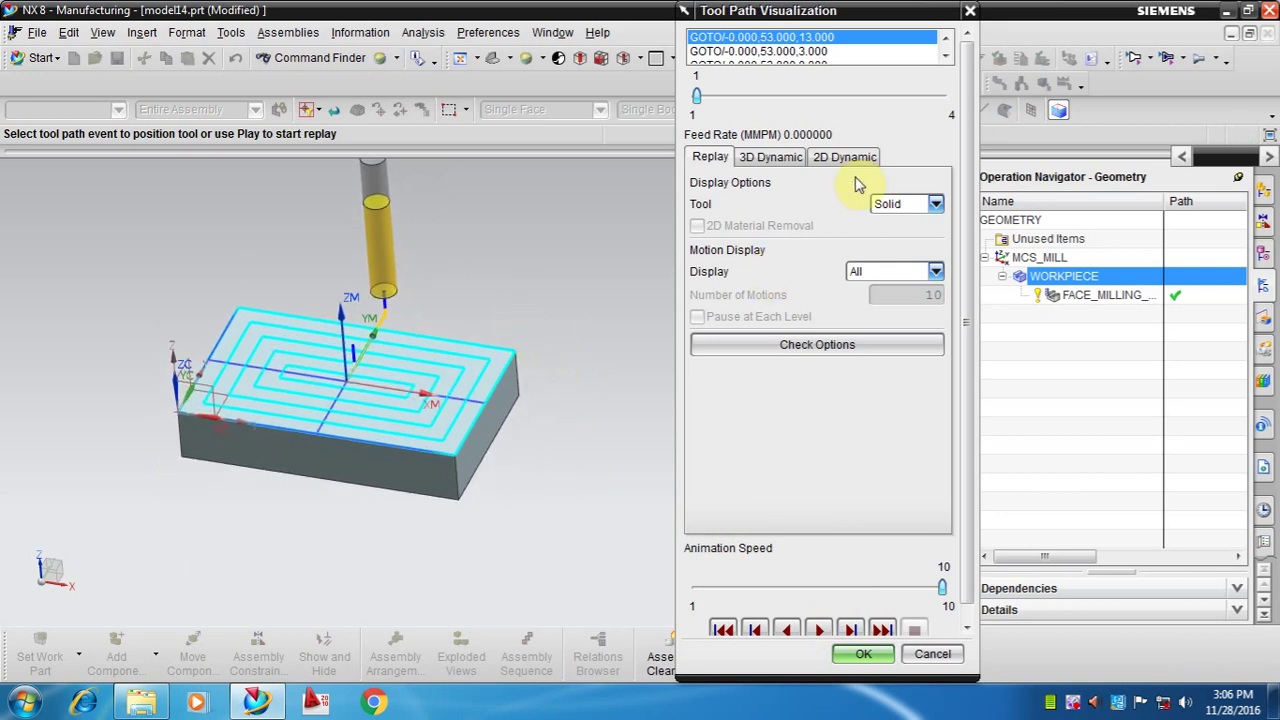
{"action": "left_click_drag", "start_coordinate": [919, 12], "coordinate": [969, 9]}
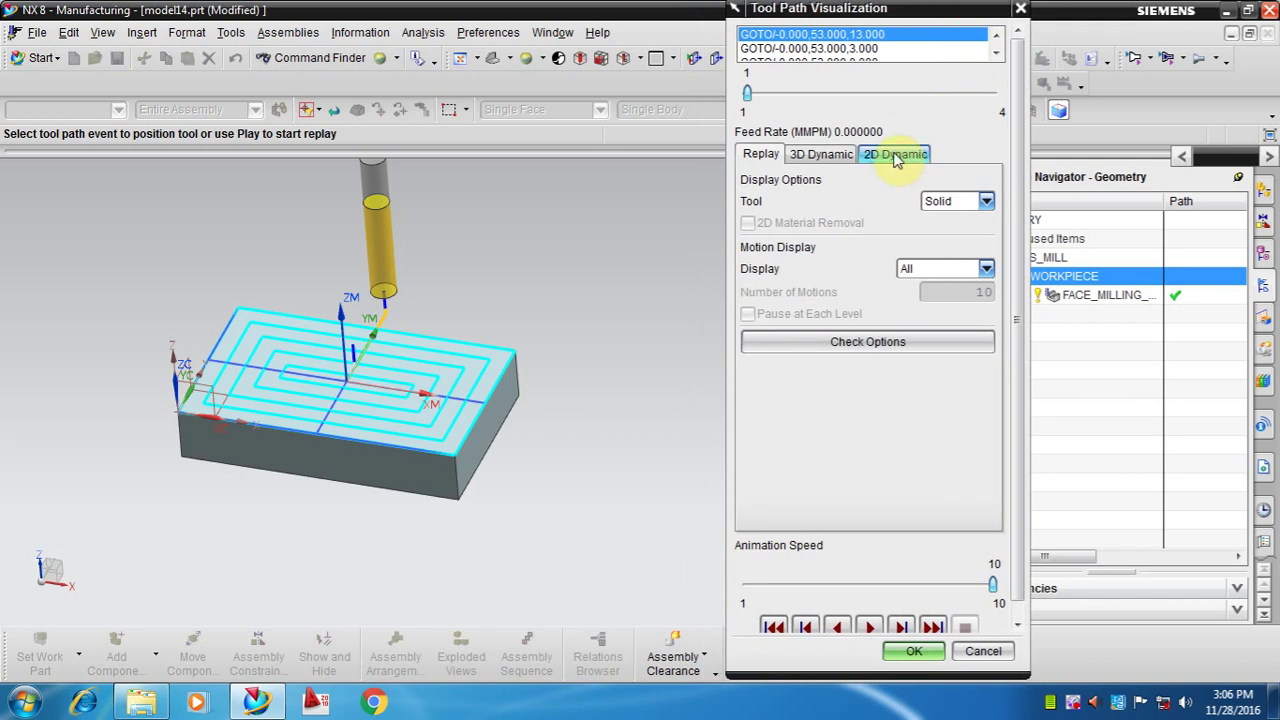
Switch to 2D Dynamic and step the material removal simulation through to the final tool move.
{"action": "left_click", "coordinate": [888, 162]}
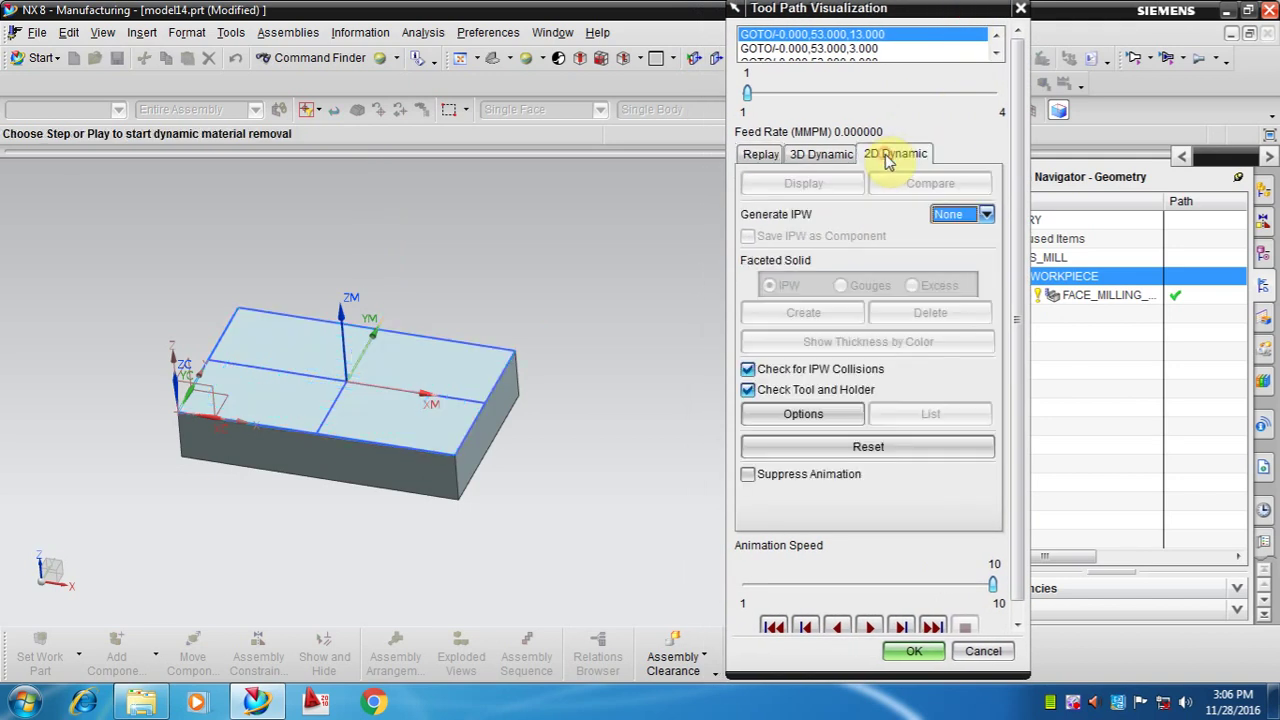
{"action": "scroll", "coordinate": [1014, 394], "scroll_direction": "down", "scroll_amount": 1}
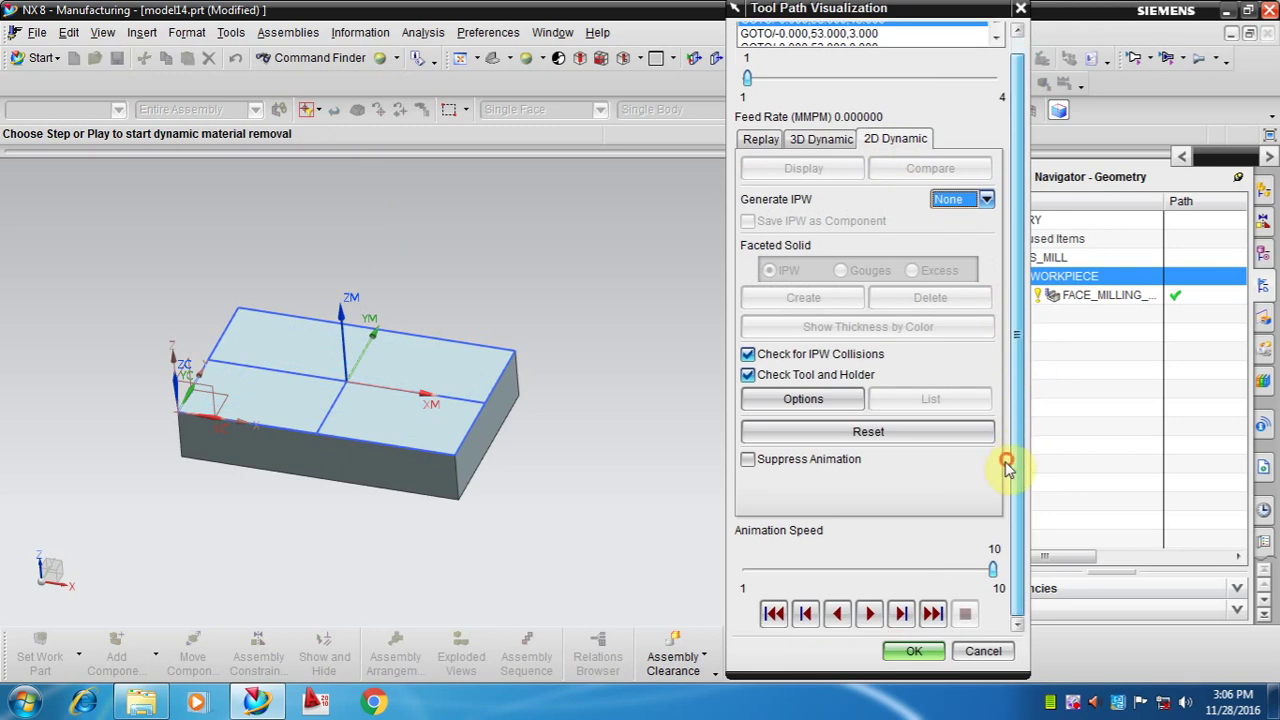
{"action": "left_click", "coordinate": [902, 616]}
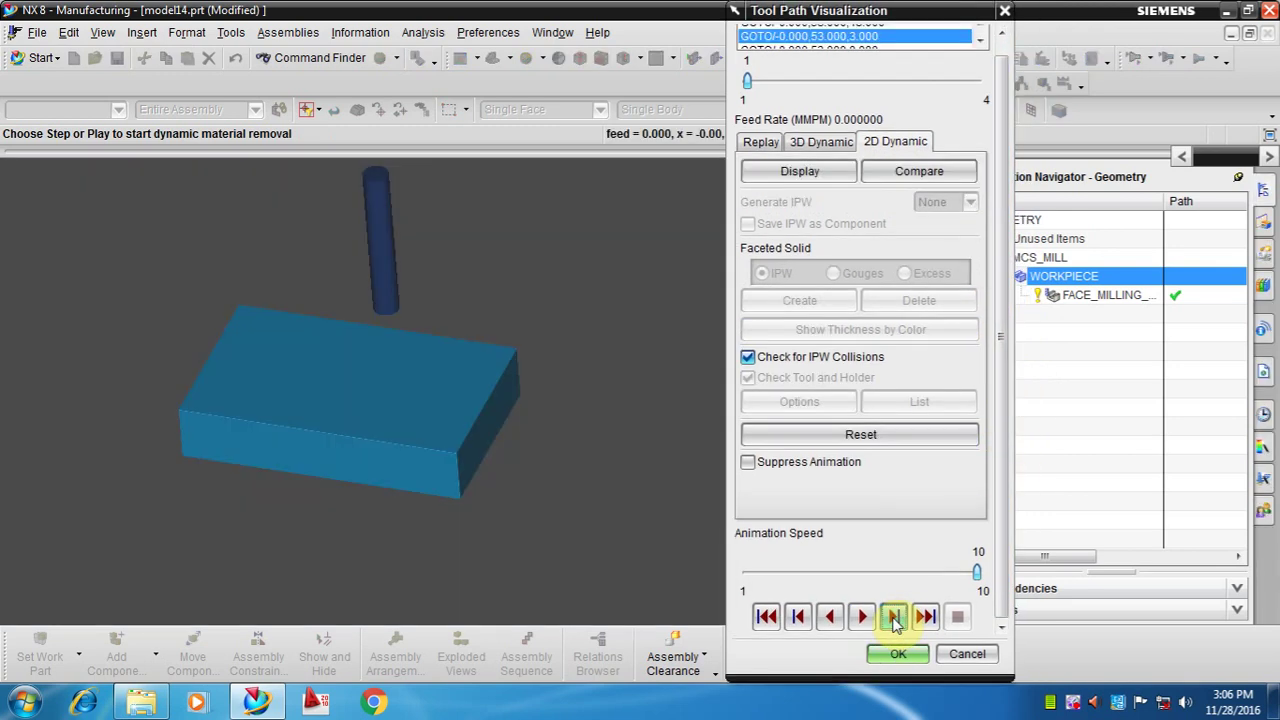
{"action": "left_click", "coordinate": [895, 617]}
{"action": "left_click", "coordinate": [895, 617]}
{"action": "left_click", "coordinate": [895, 617]}
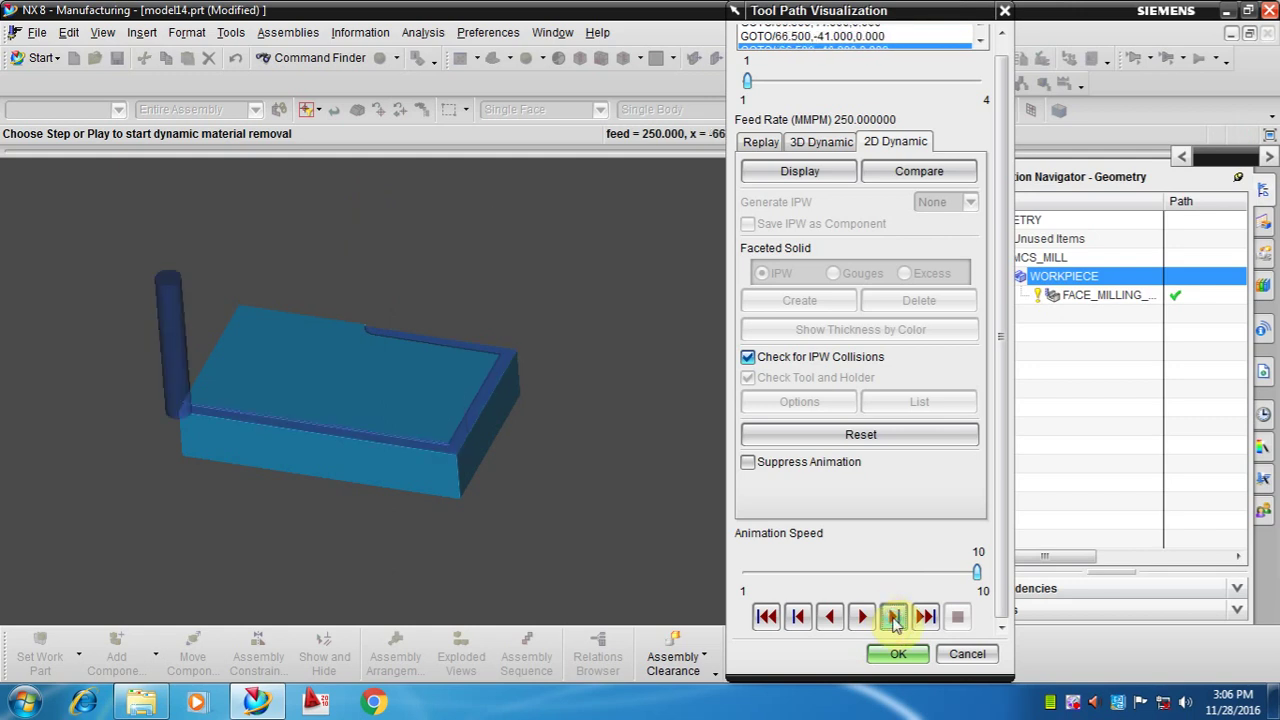
{"action": "left_click", "coordinate": [895, 617]}
{"action": "left_click", "coordinate": [895, 617]}
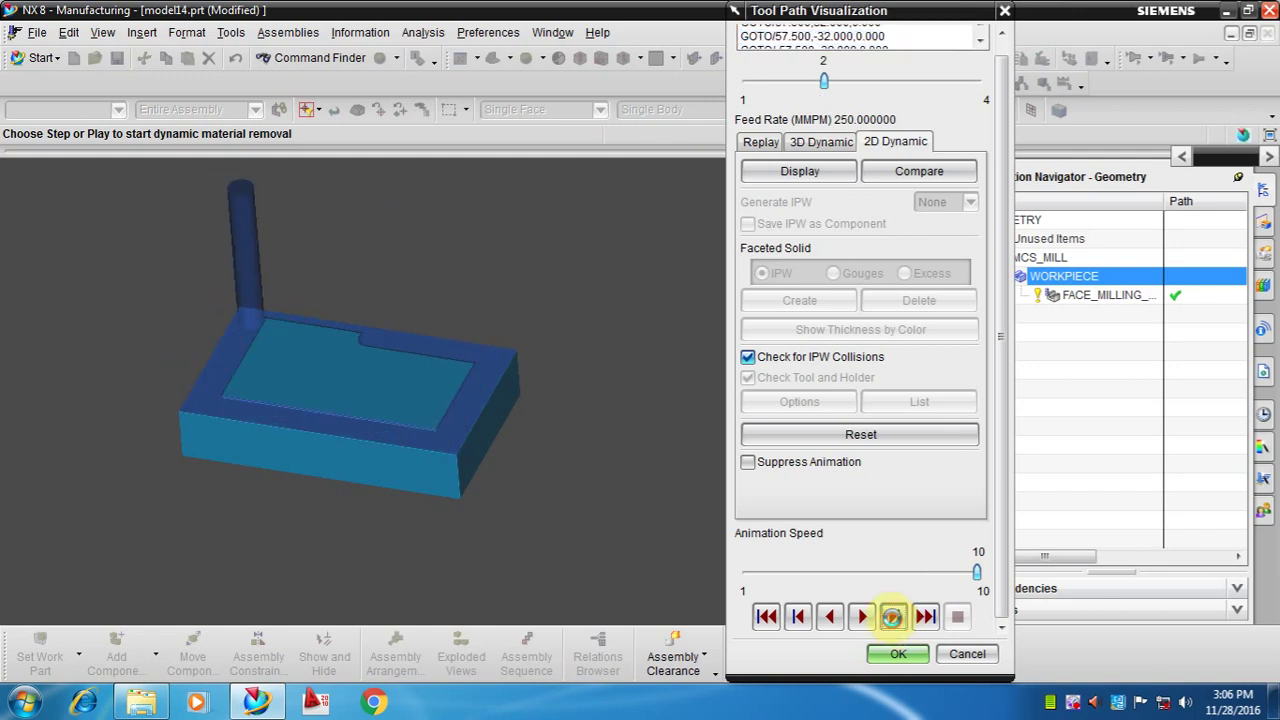
{"action": "left_click", "coordinate": [893, 619]}
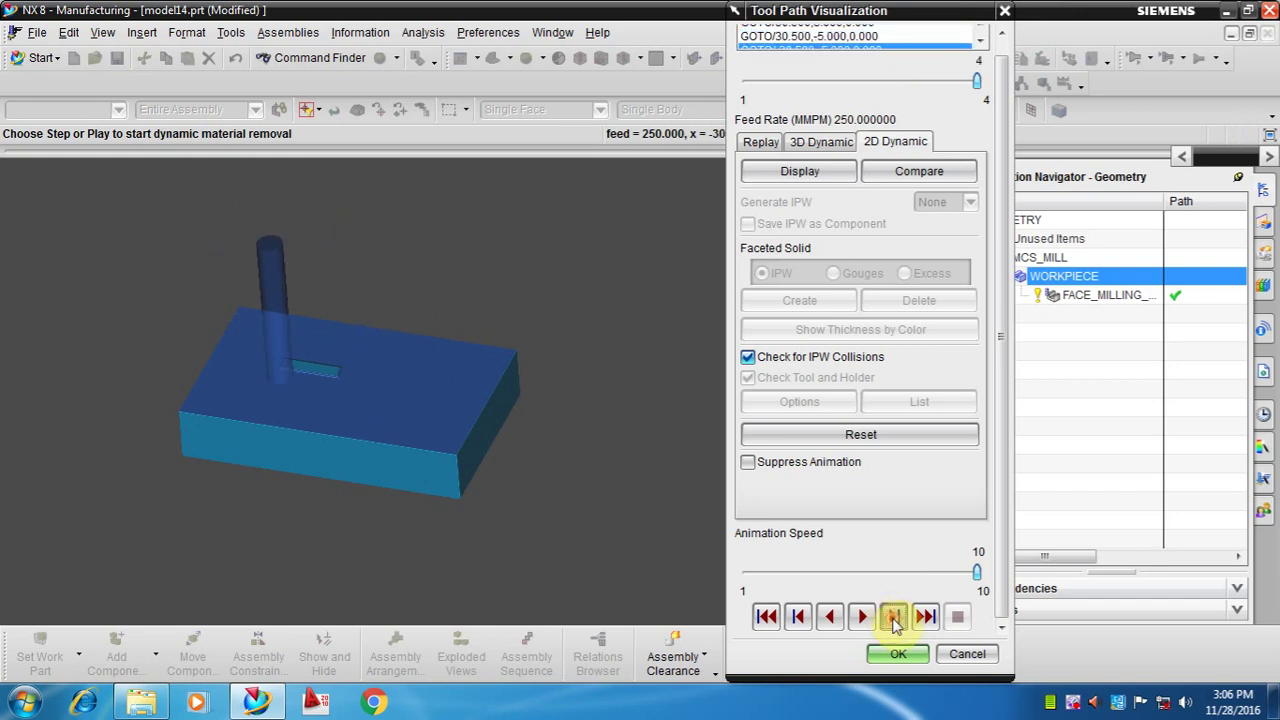
{"action": "left_click", "coordinate": [893, 619]}
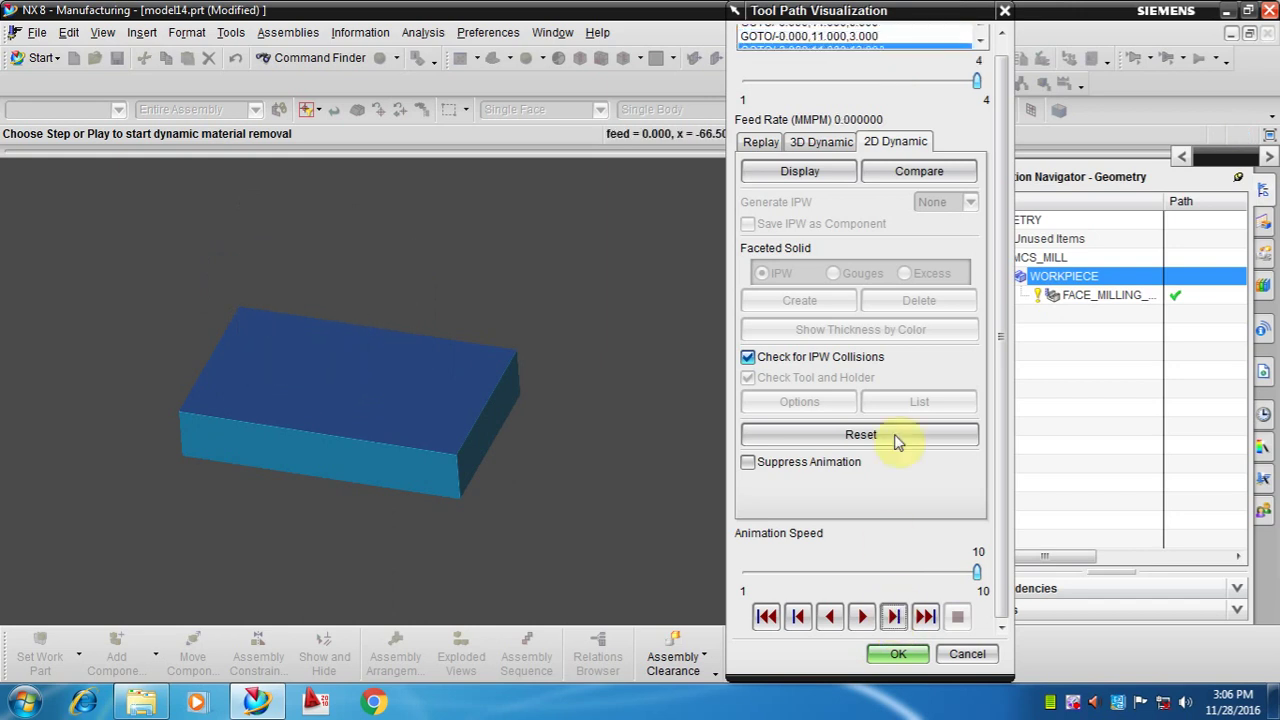
Compare the machined stock against the finished part, then close and reopen tool path verification.
{"action": "left_click", "coordinate": [893, 180]}
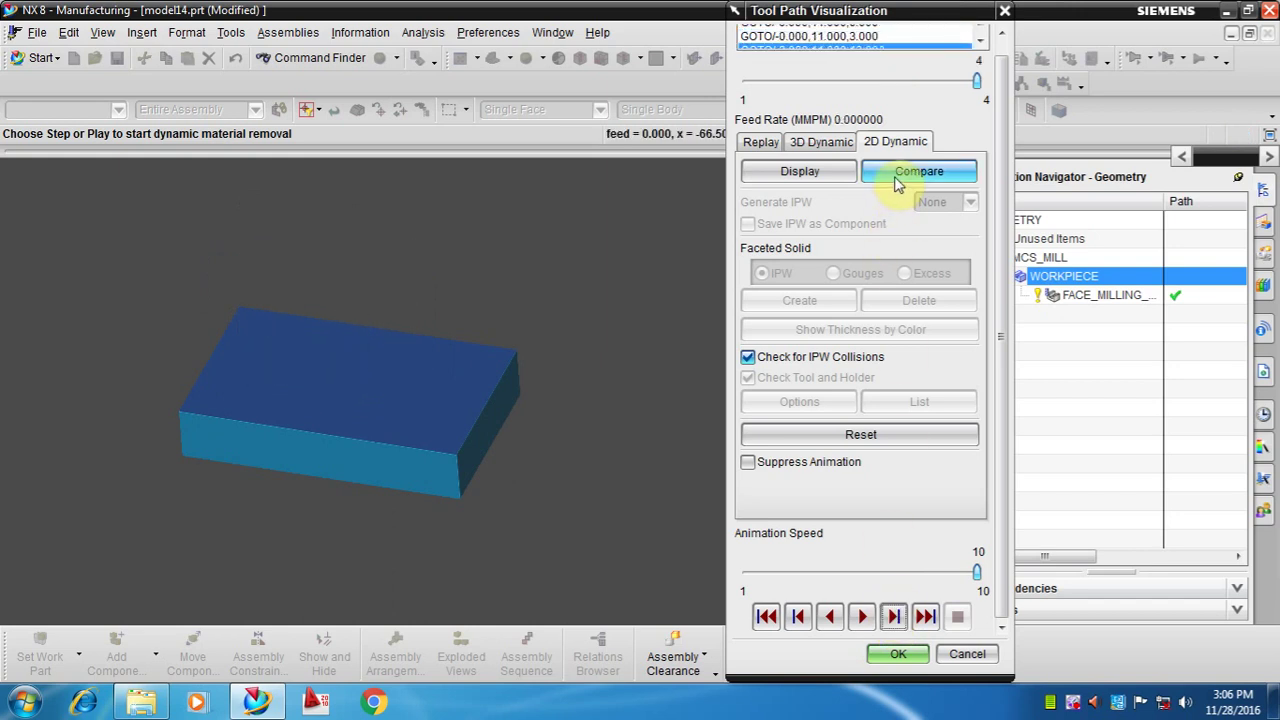
{"action": "left_click", "coordinate": [897, 183]}
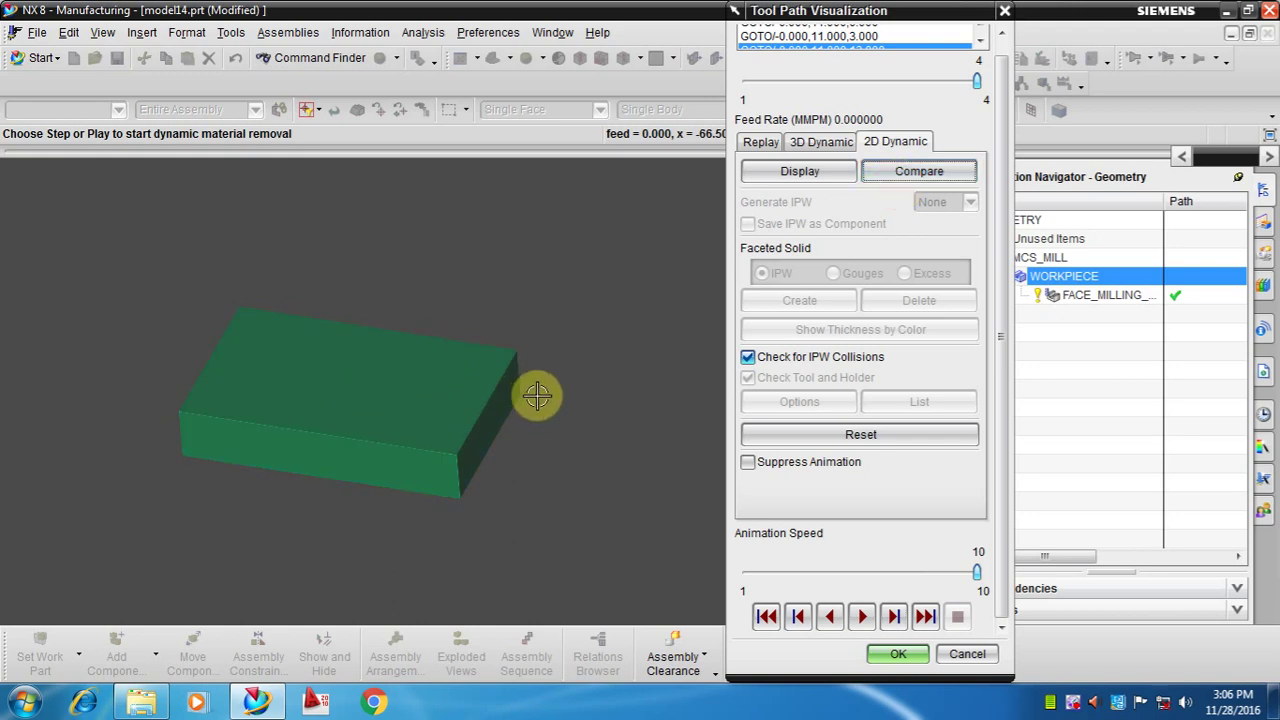
{"action": "left_click", "coordinate": [899, 656]}
{"action": "left_click", "coordinate": [885, 614]}
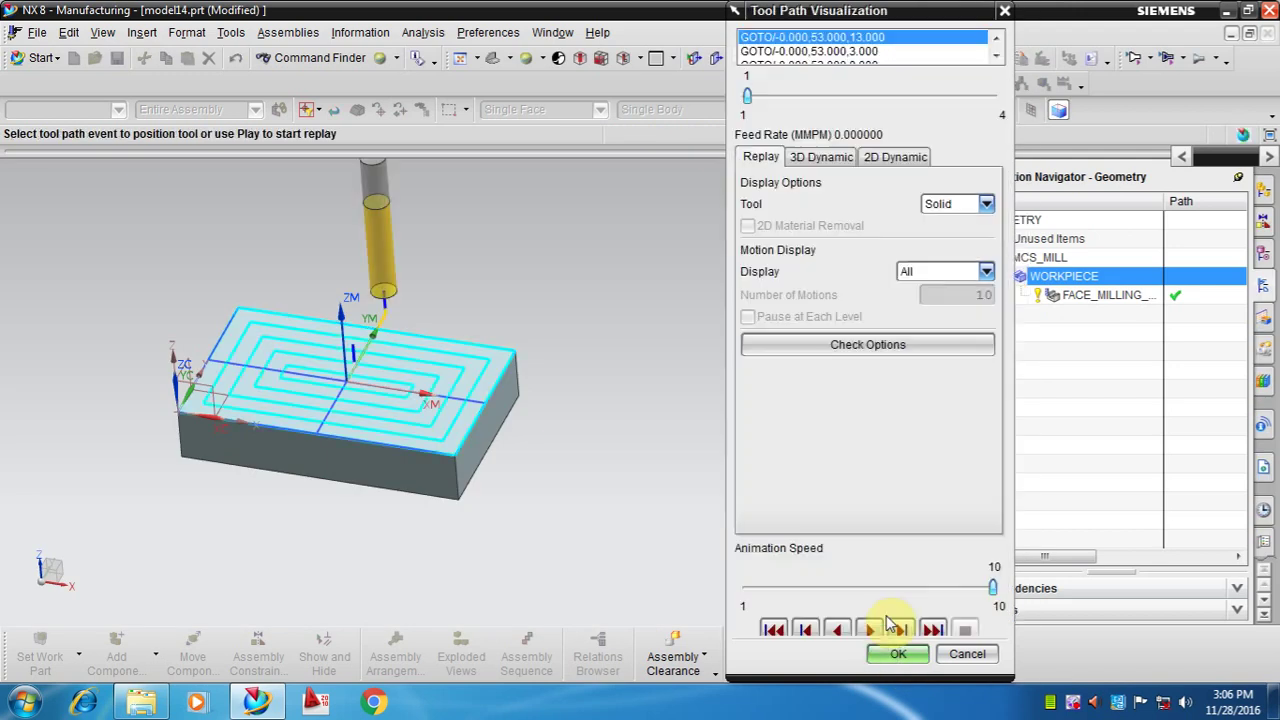
Rerun the 2D Dynamic simulation with Compare, play it to the end, and accept the face milling operation.
{"action": "left_click", "coordinate": [880, 160]}
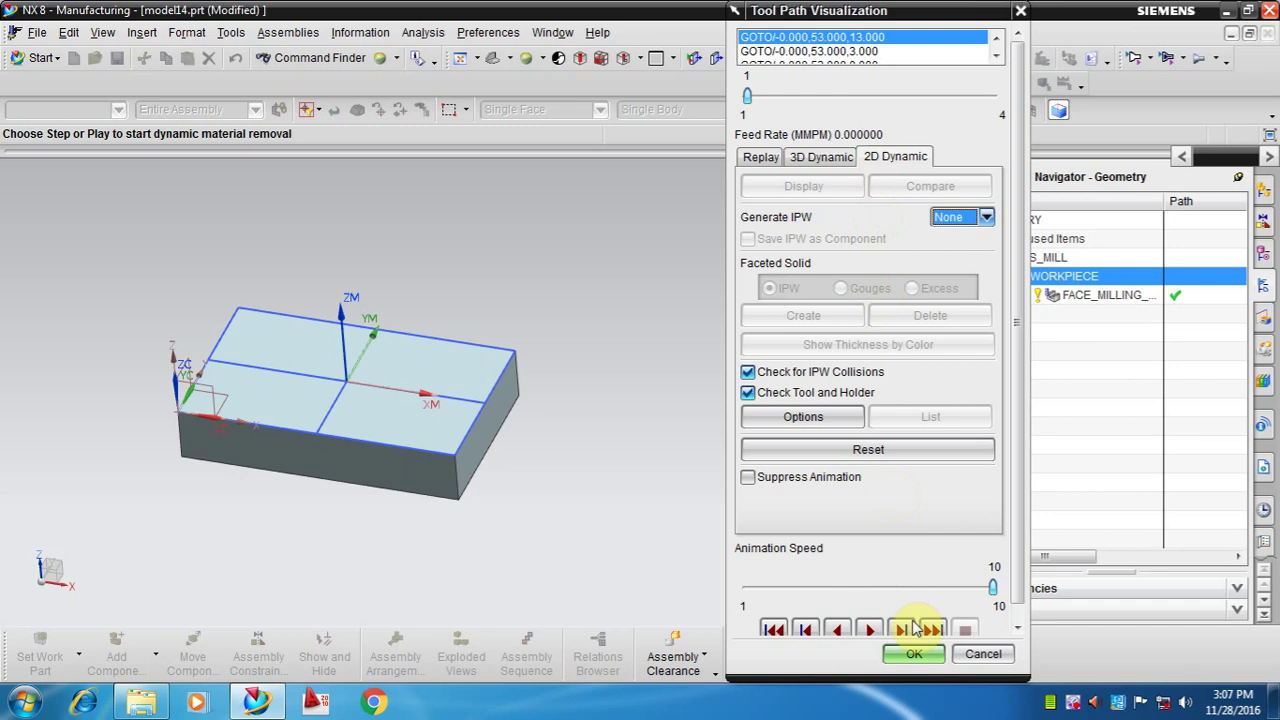
{"action": "left_click", "coordinate": [903, 630]}
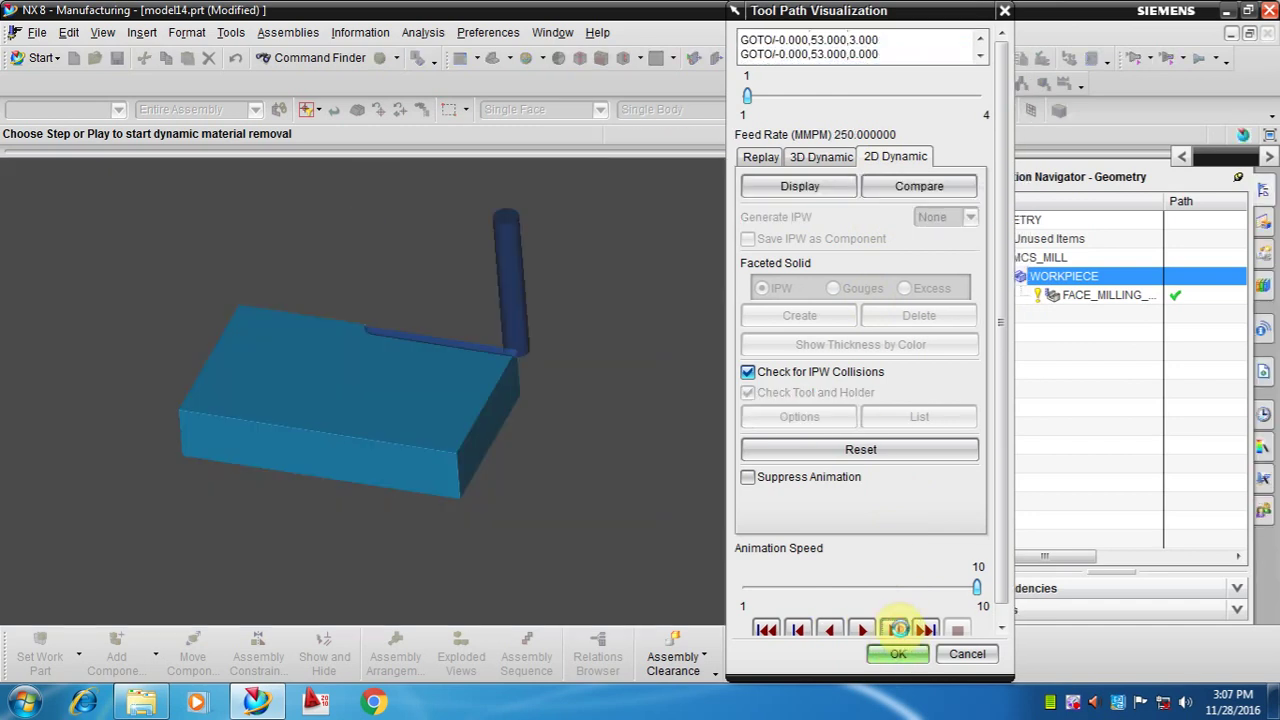
{"action": "left_click", "coordinate": [895, 193]}
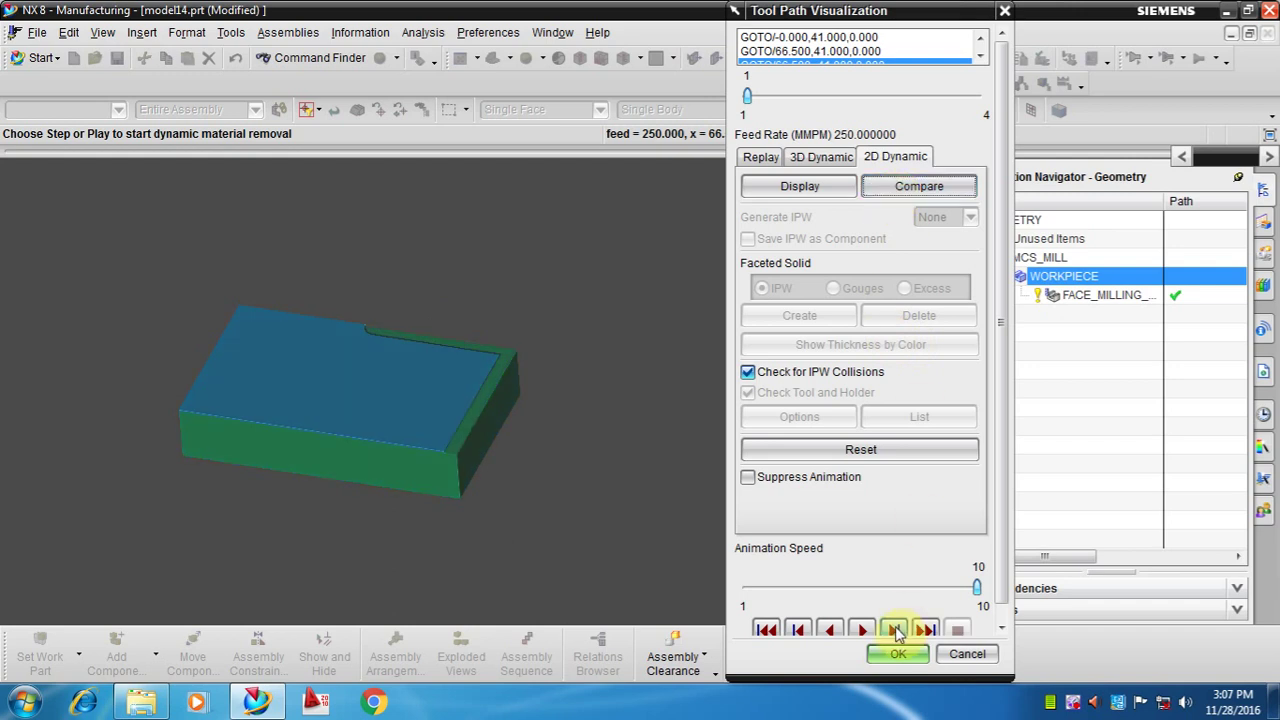
{"action": "left_click", "coordinate": [893, 628]}
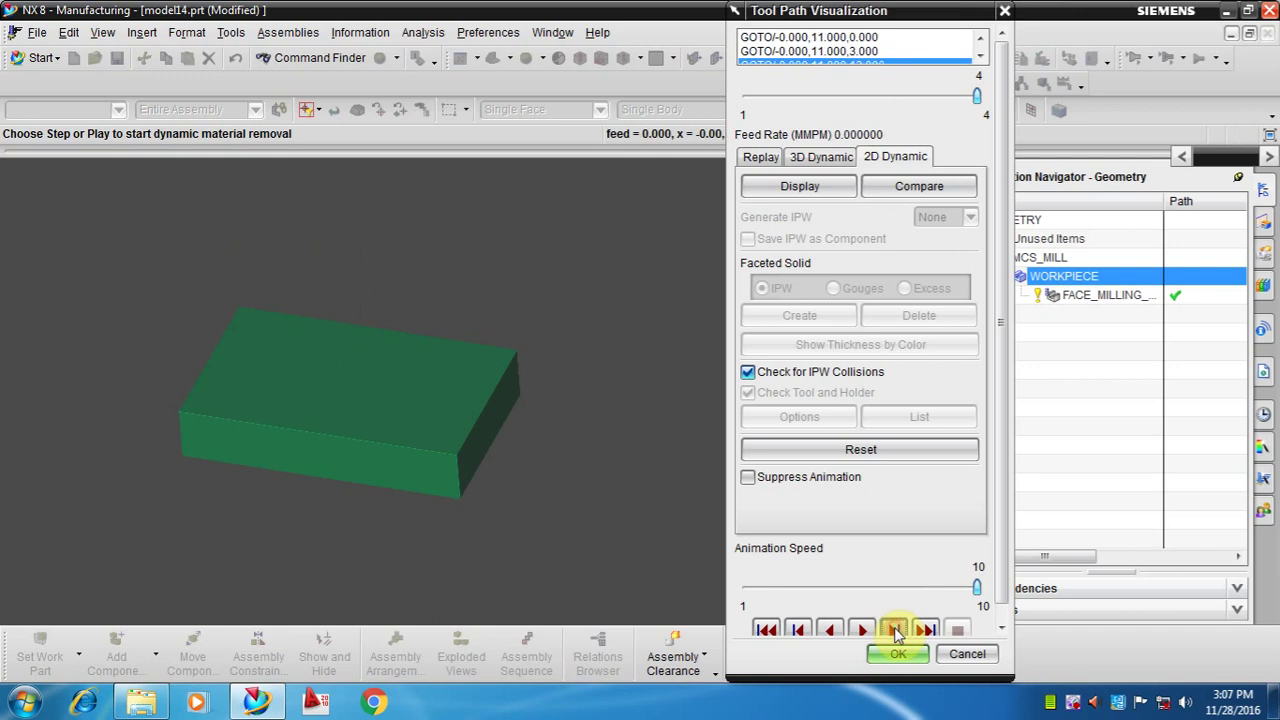
{"action": "left_click", "coordinate": [900, 656]}
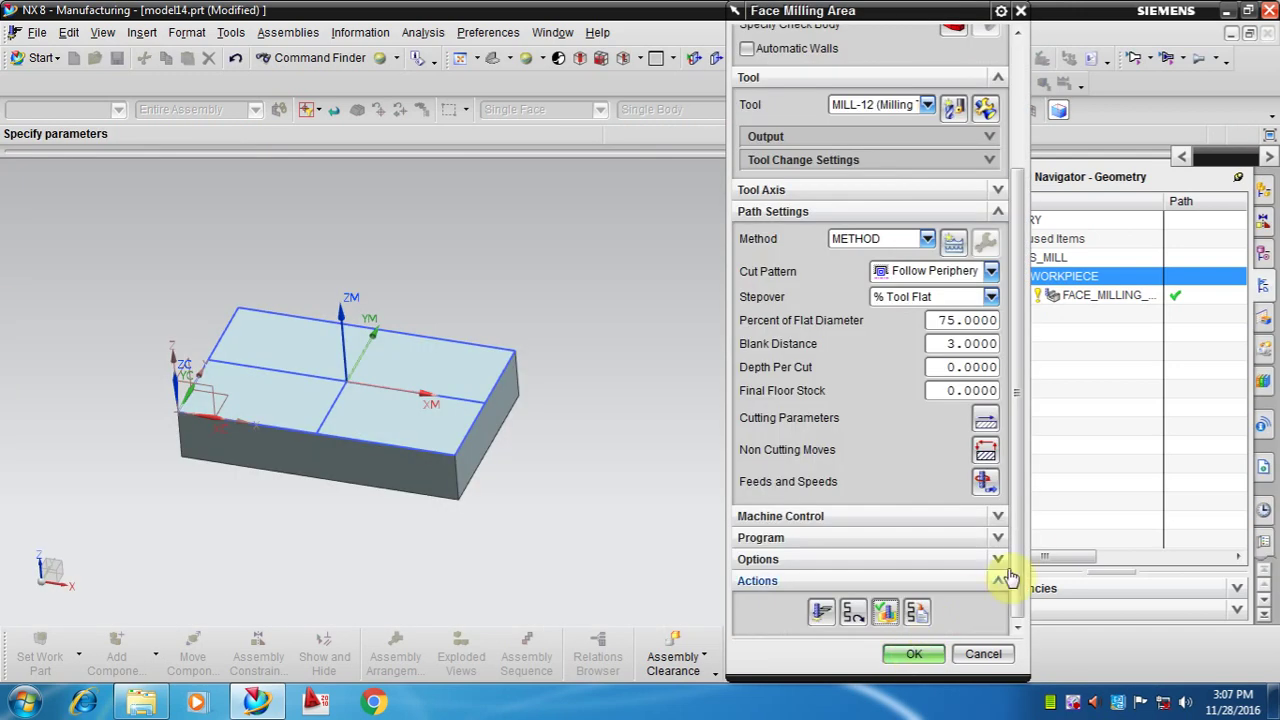
{"action": "left_click", "coordinate": [913, 654]}
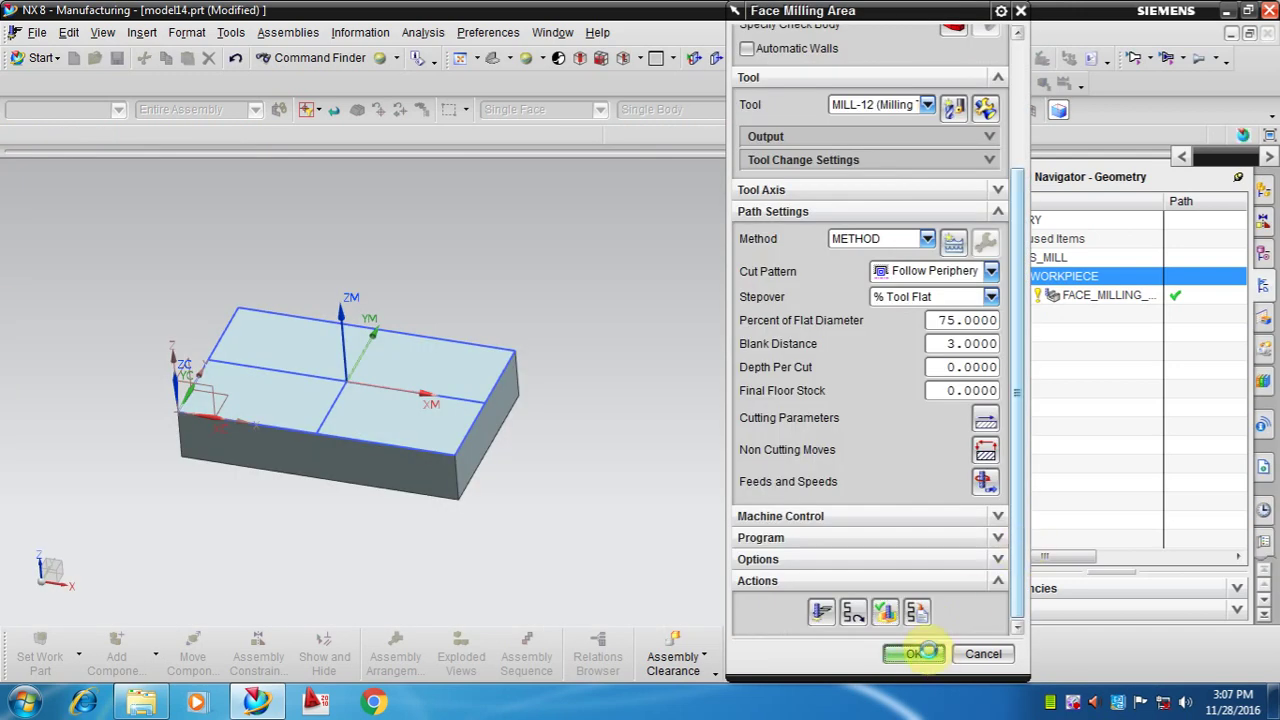
Select FACE_MILLING_AREA, refresh the display to clear its tool path, and fit the block in view.
{"action": "left_click", "coordinate": [1052, 298]}
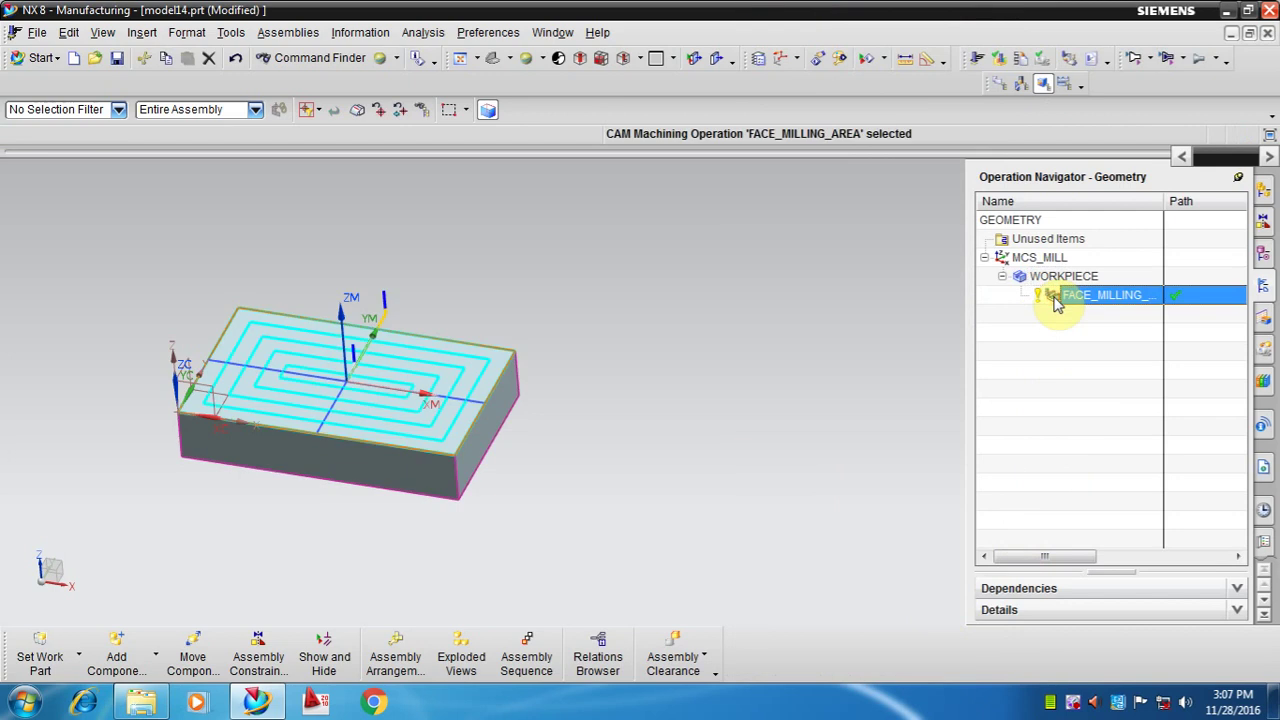
{"action": "right_click", "coordinate": [676, 277]}
{"action": "left_click", "coordinate": [712, 289]}
{"action": "right_click", "coordinate": [706, 298]}
{"action": "left_click", "coordinate": [726, 326]}
Zoom in on the workpiece block and pan it toward the right.
{"action": "scroll", "coordinate": [625, 309], "scroll_direction": "up", "scroll_amount": 2}
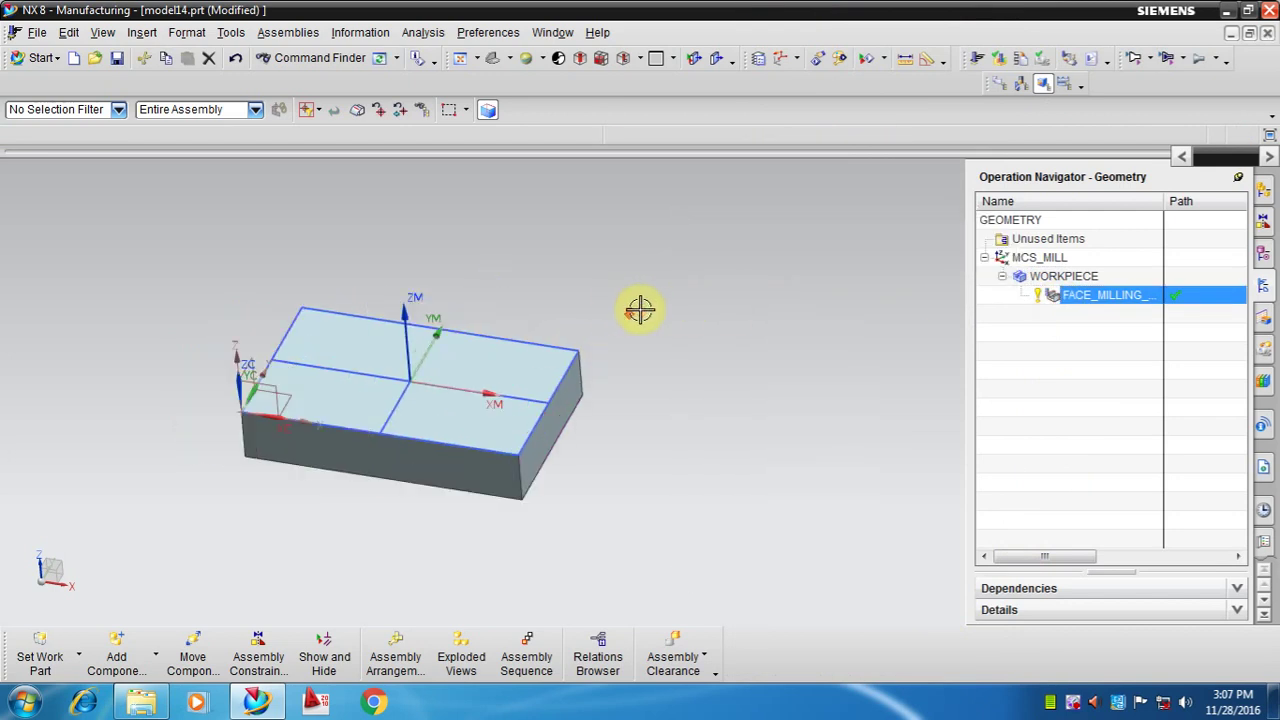
{"action": "scroll", "coordinate": [656, 303], "scroll_direction": "down", "scroll_amount": 2}
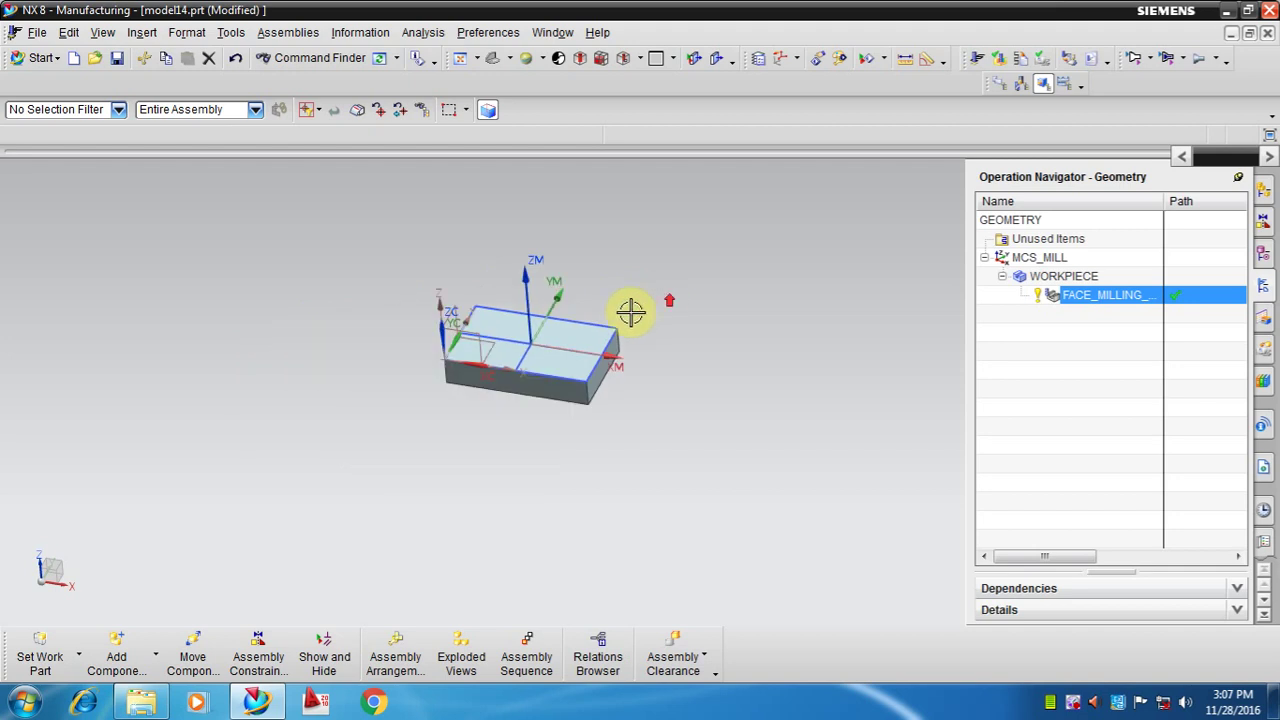
{"action": "scroll", "coordinate": [631, 311], "scroll_direction": "up", "scroll_amount": 2}
{"action": "right_click", "coordinate": [651, 288]}
{"action": "right_click", "coordinate": [674, 299]}
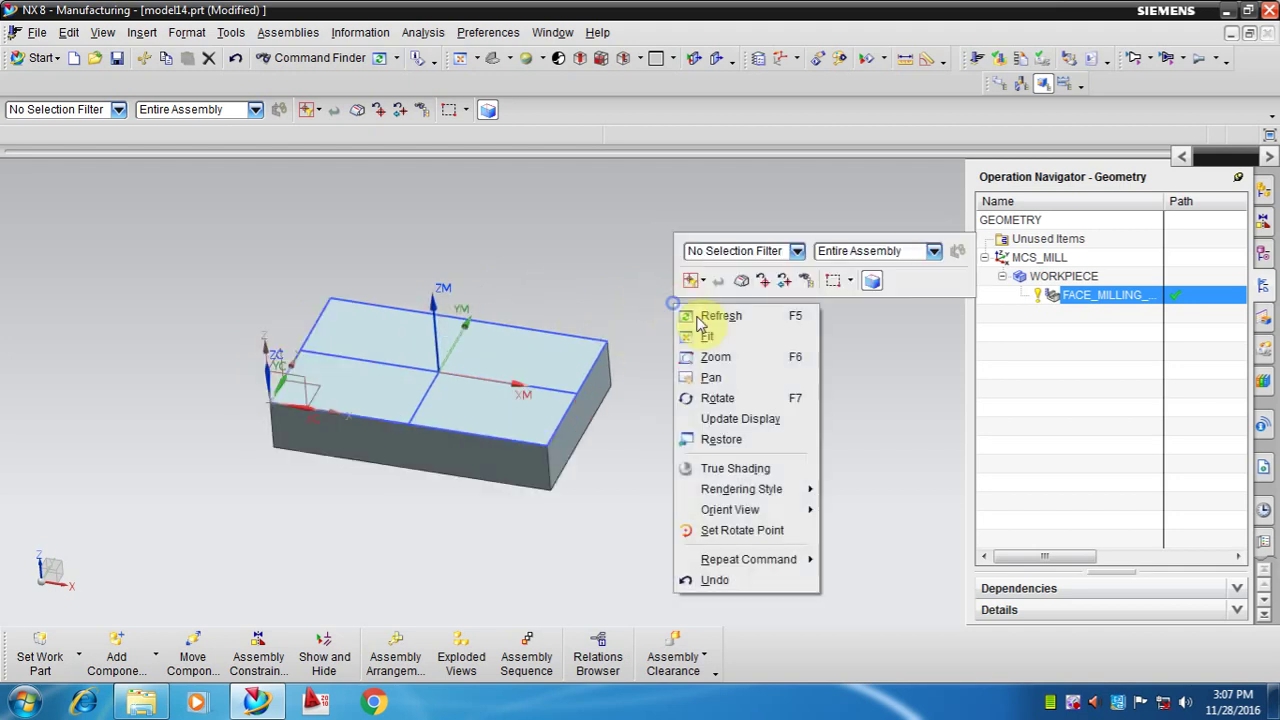
{"action": "left_click", "coordinate": [687, 332]}
{"action": "mouse_move", "coordinate": [623, 323]}
{"action": "middle_mouse_down"}
{"action": "mouse_move", "coordinate": [700, 323]}
{"action": "mouse_move", "coordinate": [680, 289]}
{"action": "middle_mouse_up"}
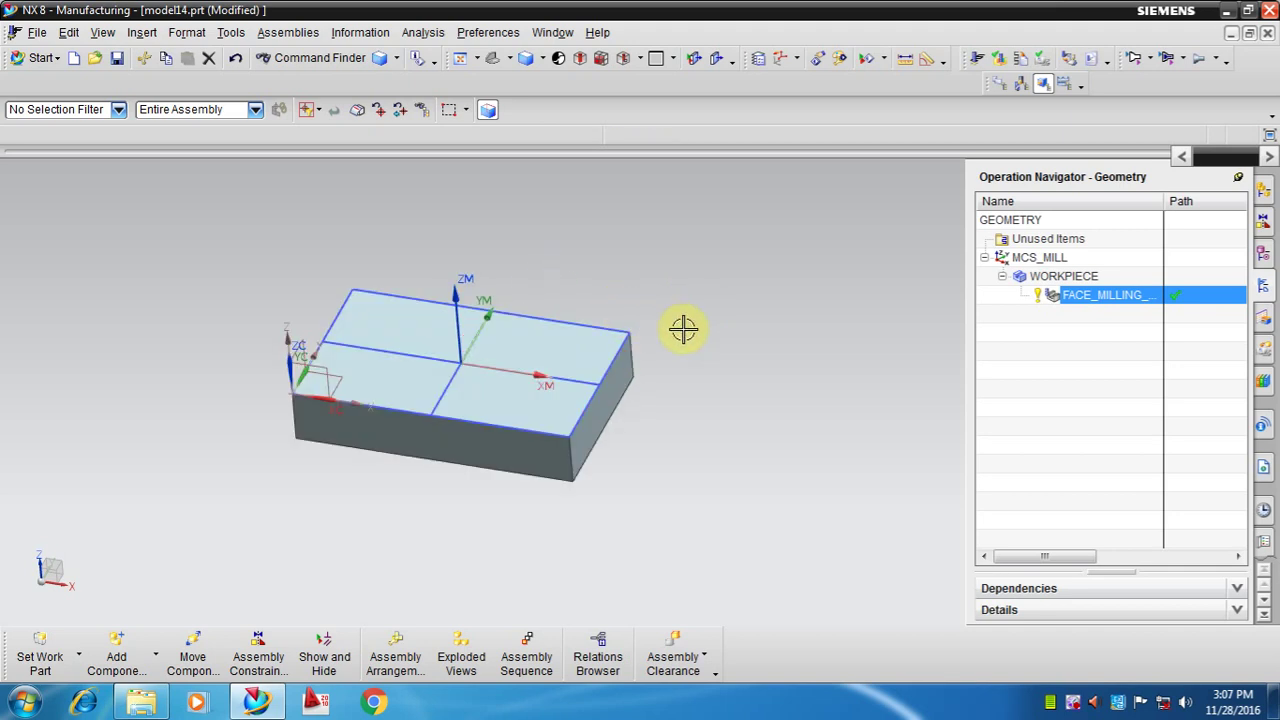
Pan the block back to the left and fine-tune the zoom level.
{"action": "scroll", "coordinate": [608, 294], "scroll_direction": "down", "scroll_amount": 1}
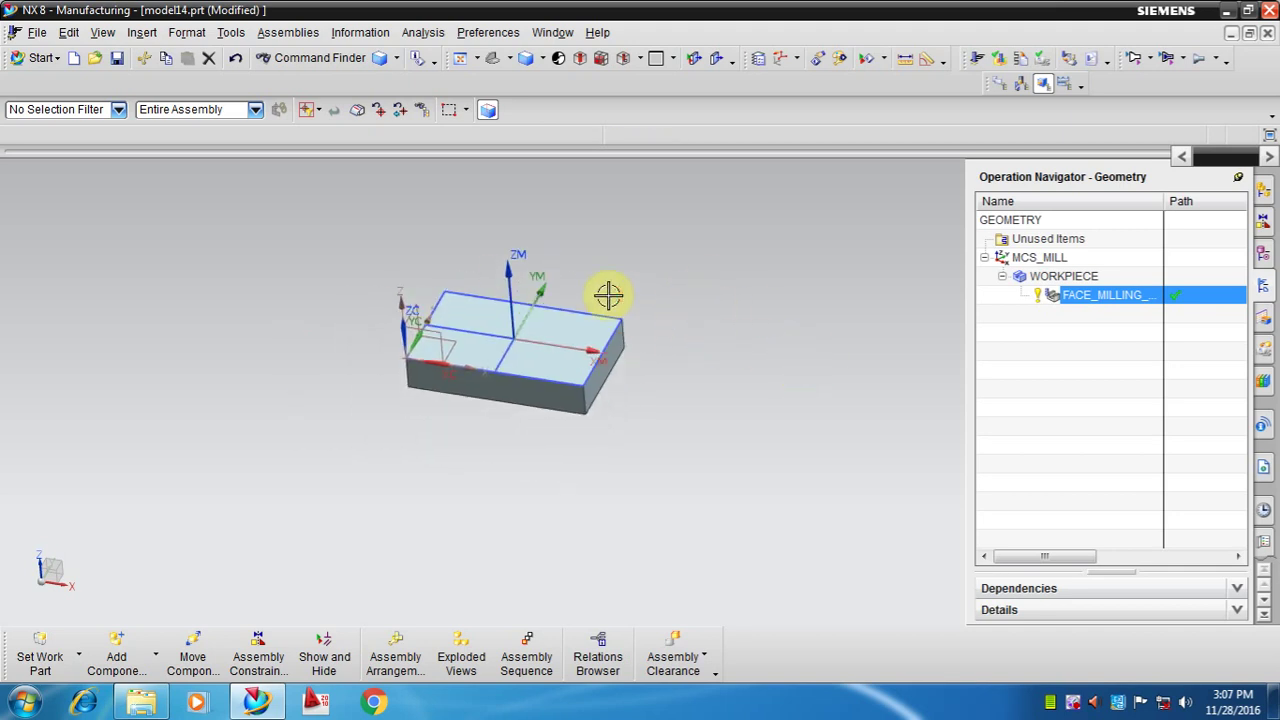
{"action": "scroll", "coordinate": [630, 295], "scroll_direction": "up", "scroll_amount": 3}
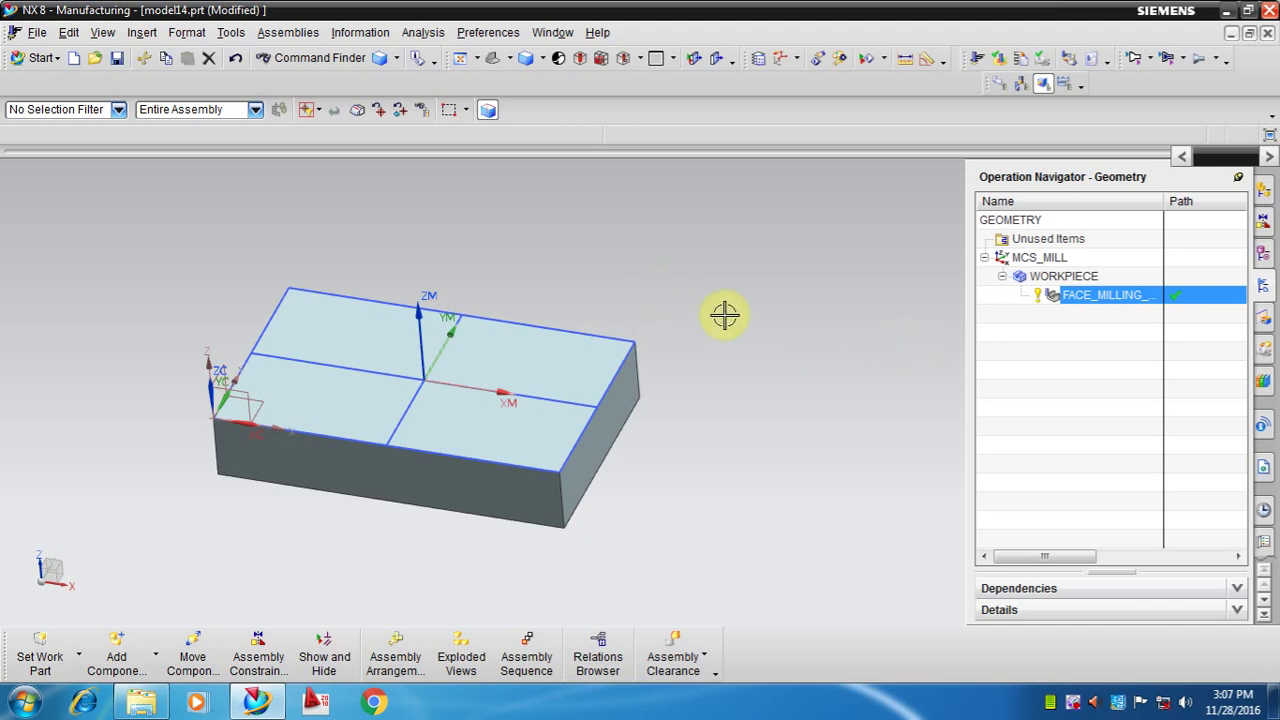
{"action": "scroll", "coordinate": [654, 285], "scroll_direction": "down", "scroll_amount": 1}
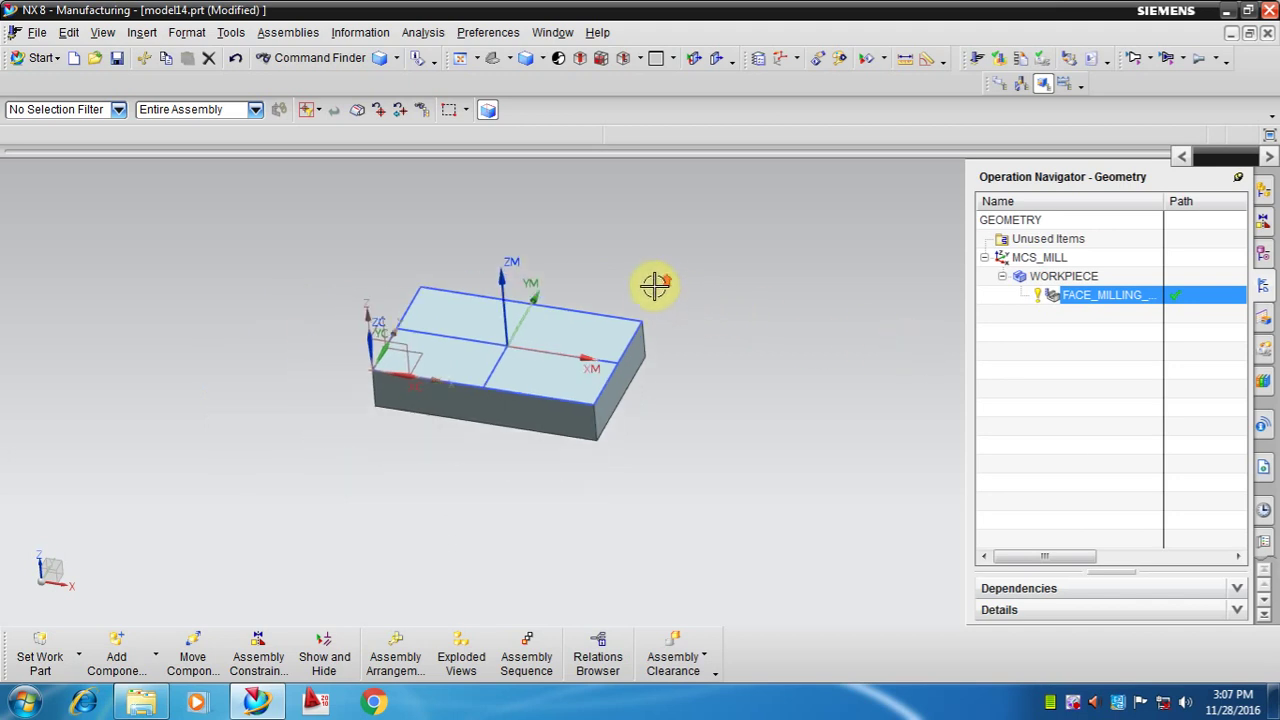
{"action": "scroll", "coordinate": [651, 300], "scroll_direction": "up", "scroll_amount": 1}
{"action": "middle_click_drag", "start_coordinate": [681, 300], "coordinate": [668, 318], "text": "shift"}
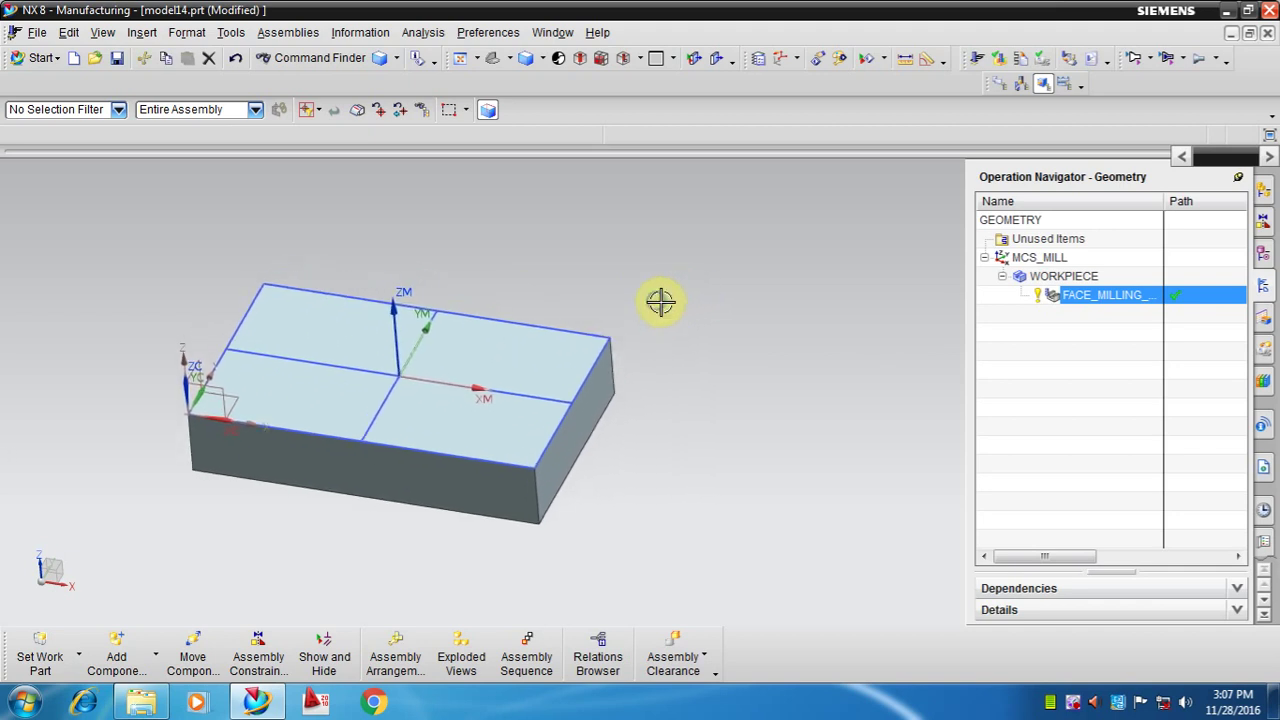
{"action": "scroll", "coordinate": [660, 300], "scroll_direction": "down", "scroll_amount": 2}
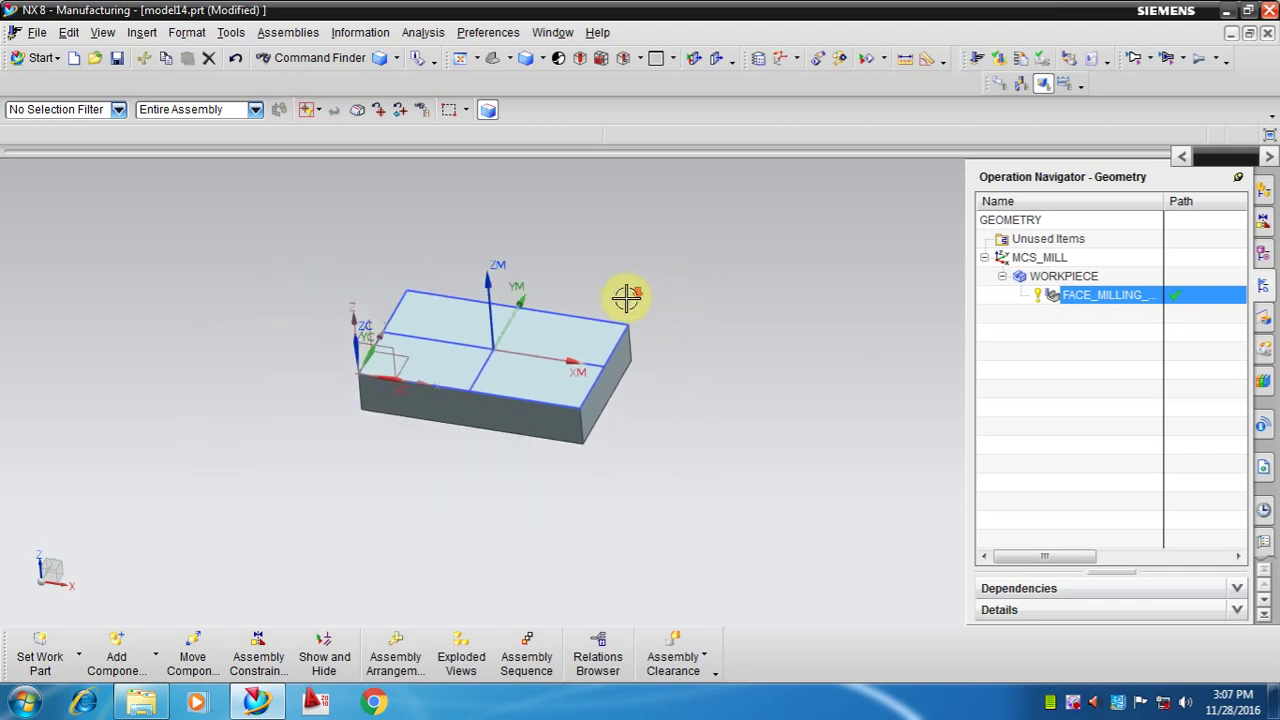
{"action": "scroll", "coordinate": [624, 294], "scroll_direction": "up", "scroll_amount": 1}
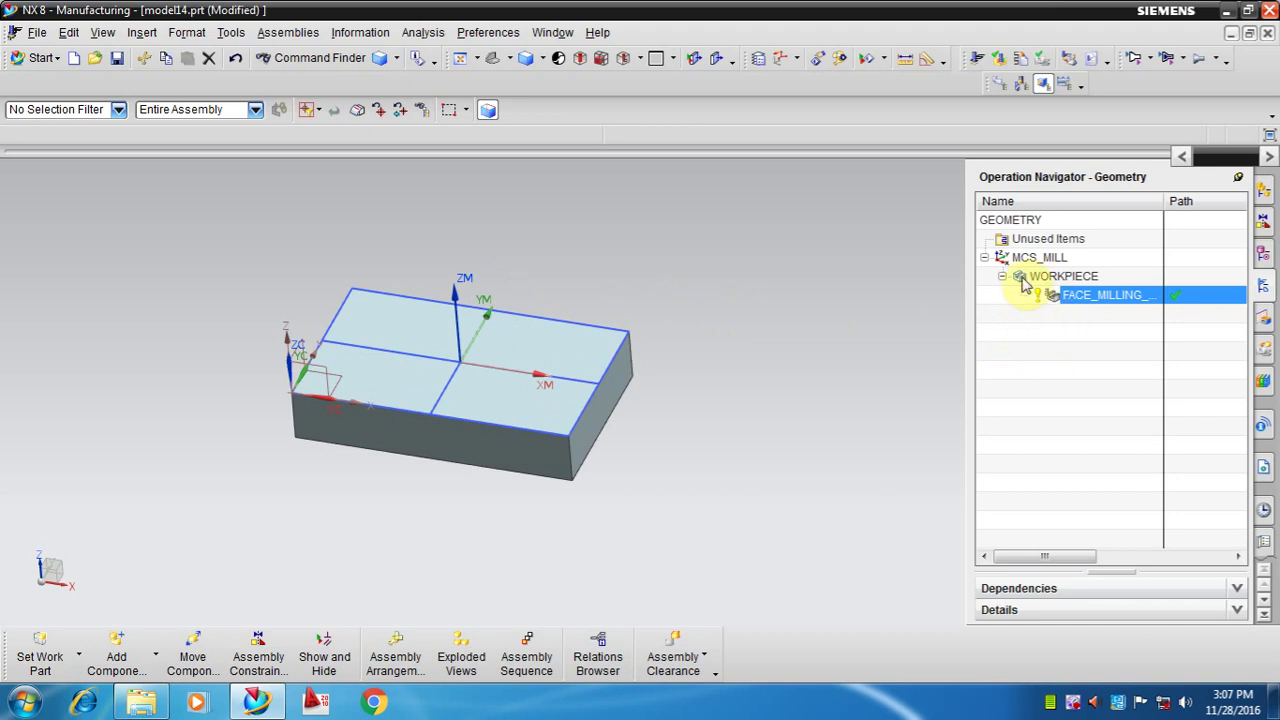
{"action": "scroll", "coordinate": [660, 256], "scroll_direction": "down", "scroll_amount": 2}
{"action": "scroll", "coordinate": [672, 260], "scroll_direction": "up", "scroll_amount": 3}
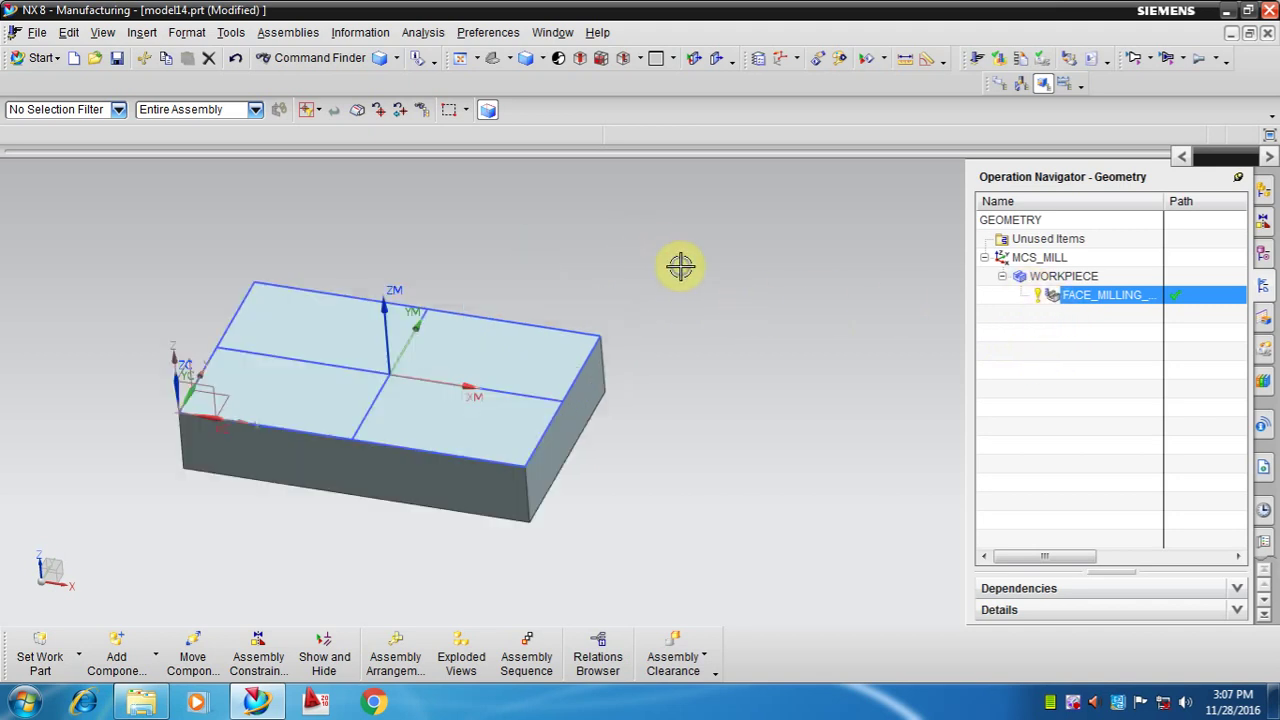